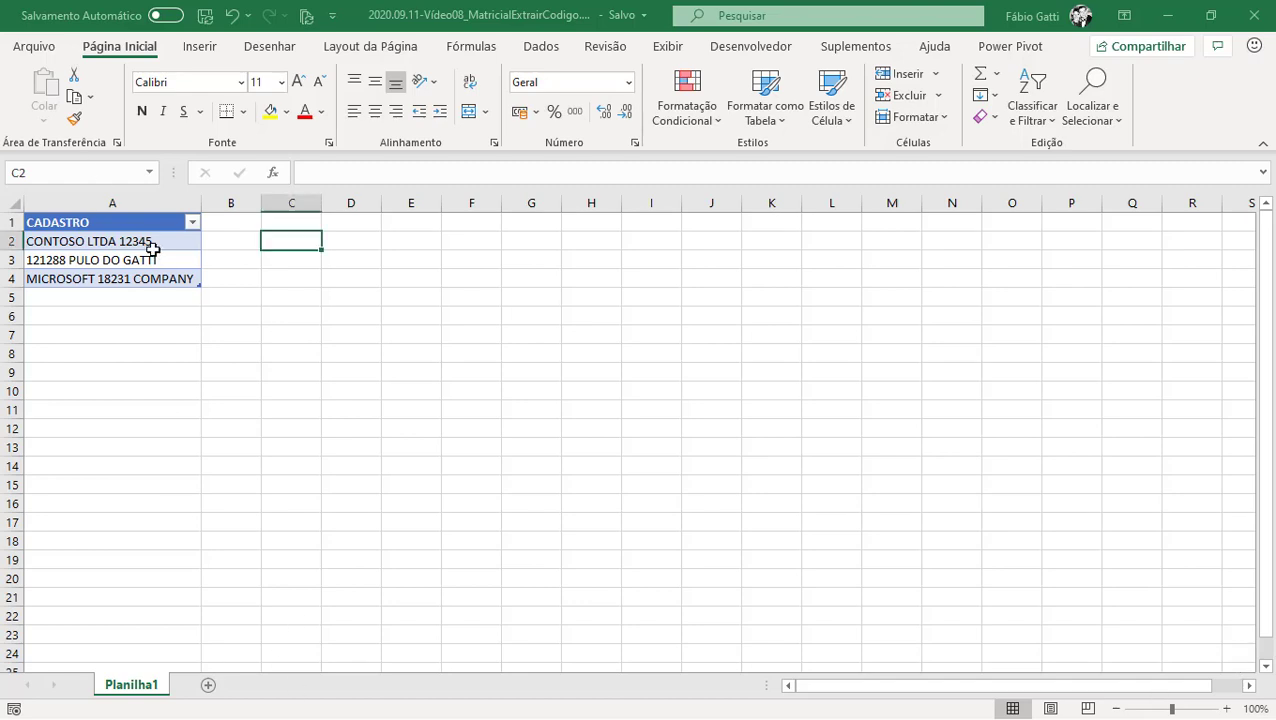
# Examine the three CADASTRO entries in A2:A4 and where the numeric code sits in each text
pyautogui.moveTo(148, 248); pyautogui.dragTo(142, 281)
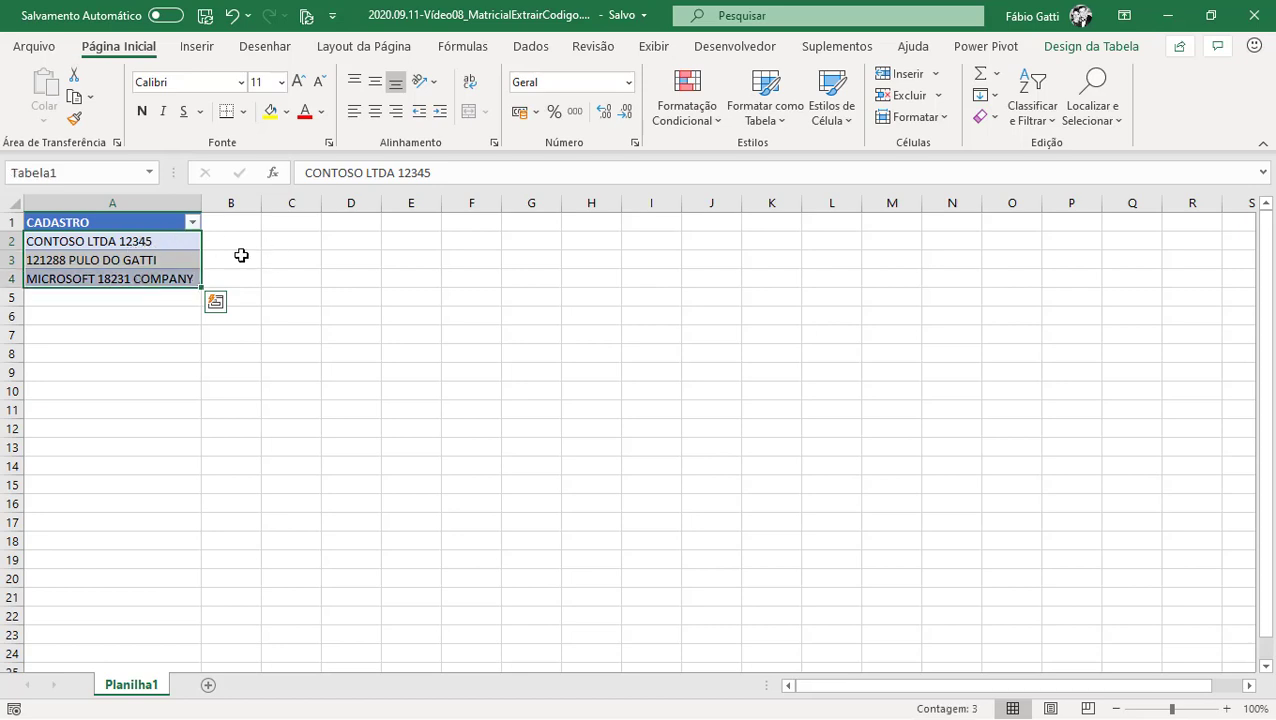
pyautogui.click(372, 291)
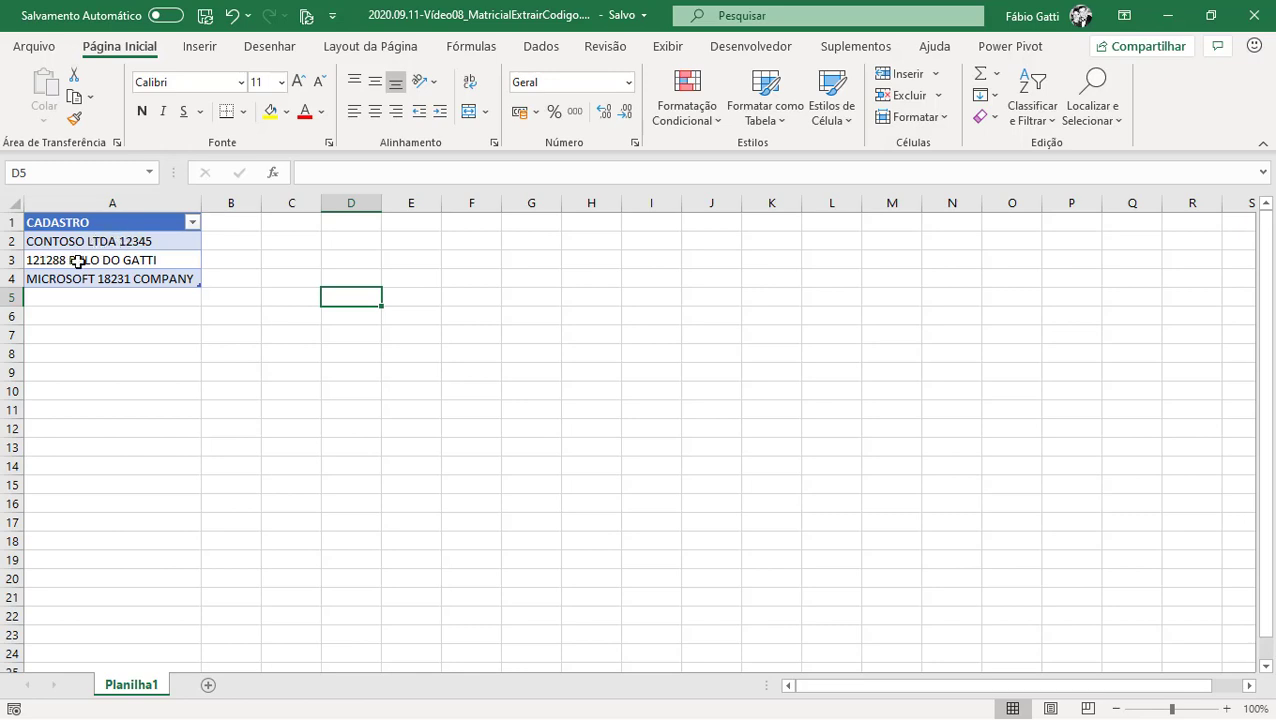
pyautogui.click(47, 260)
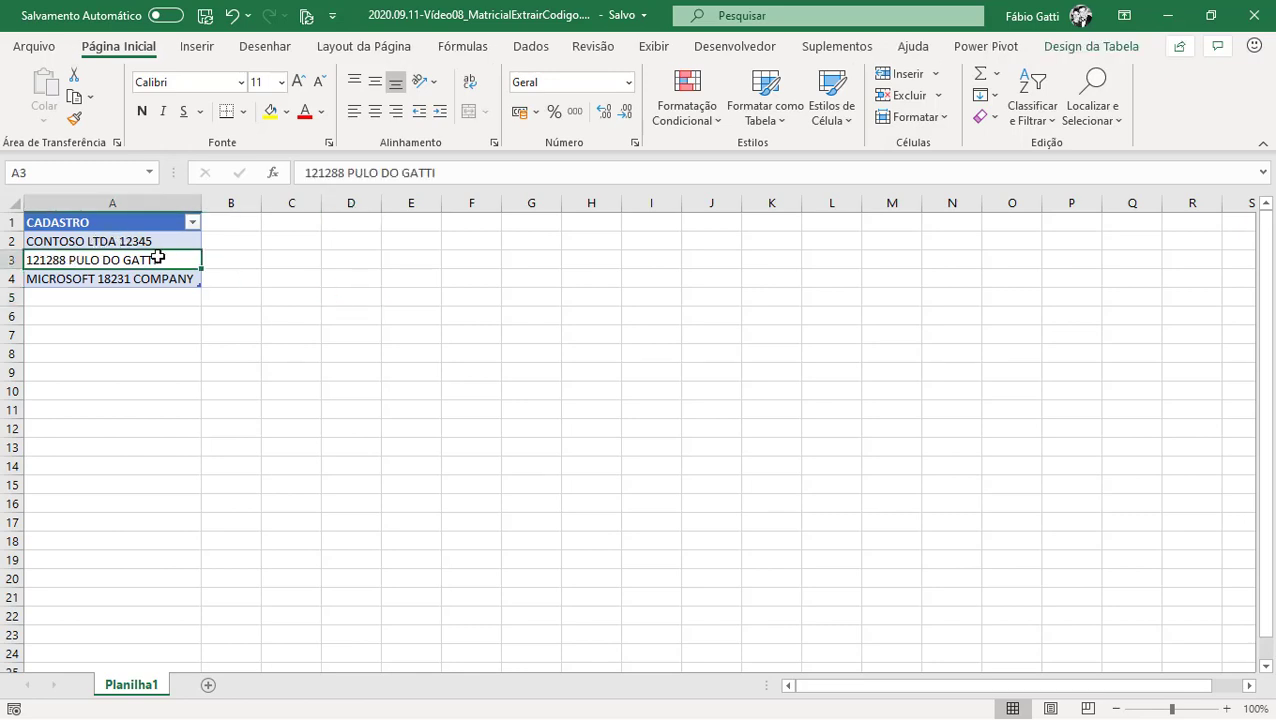
pyautogui.click(61, 282)
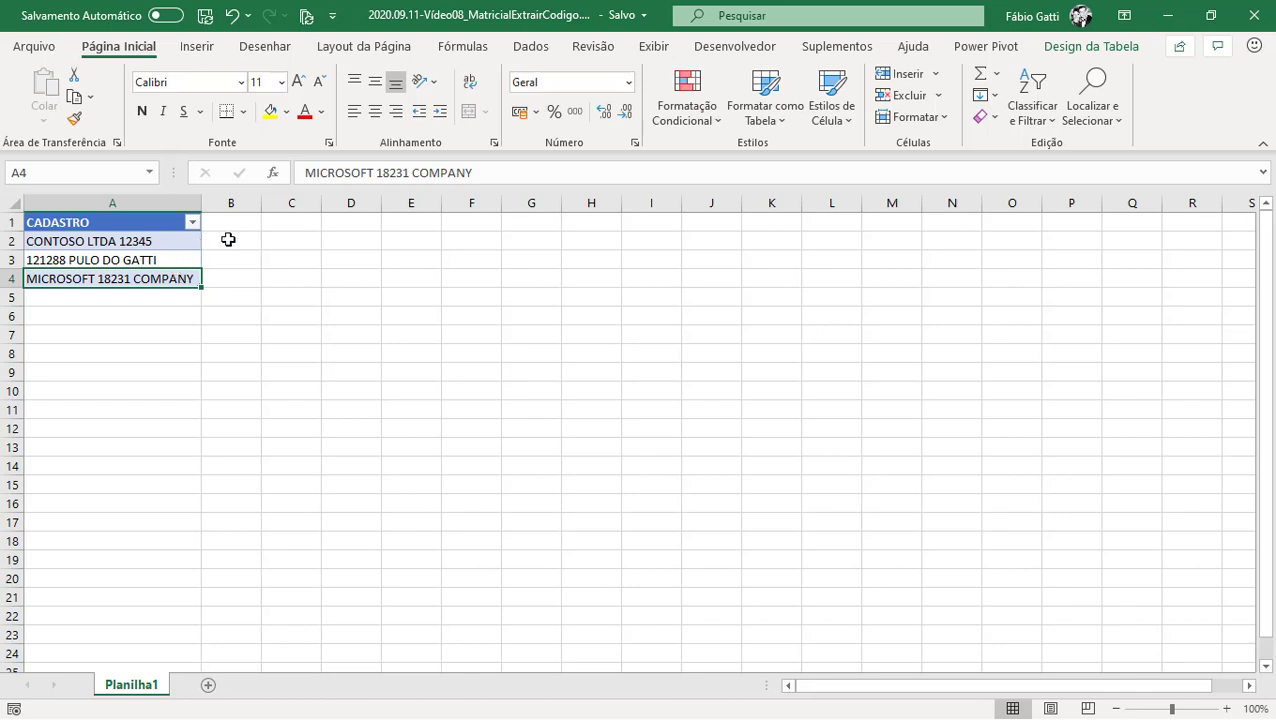
pyautogui.click(296, 240)
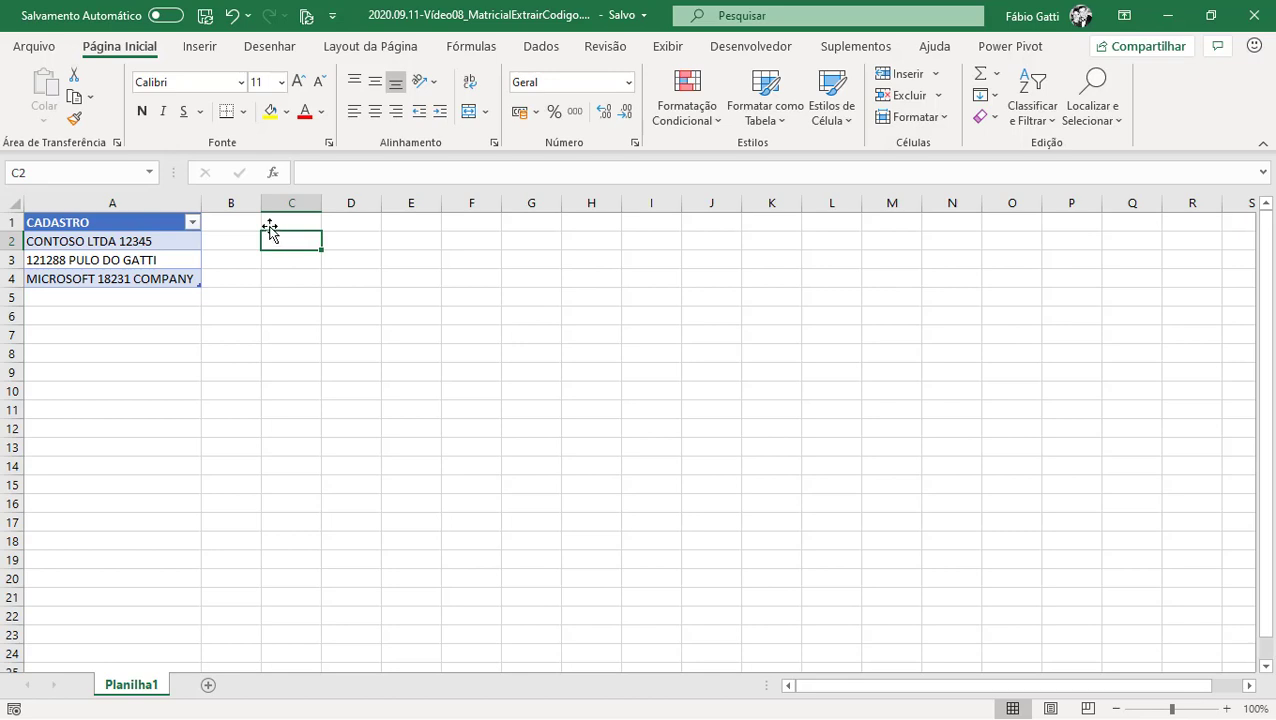
# Enter the numeric code from each CADASTRO entry next to it in cells B2:B4
pyautogui.click(232, 238)
pyautogui.write('12345')
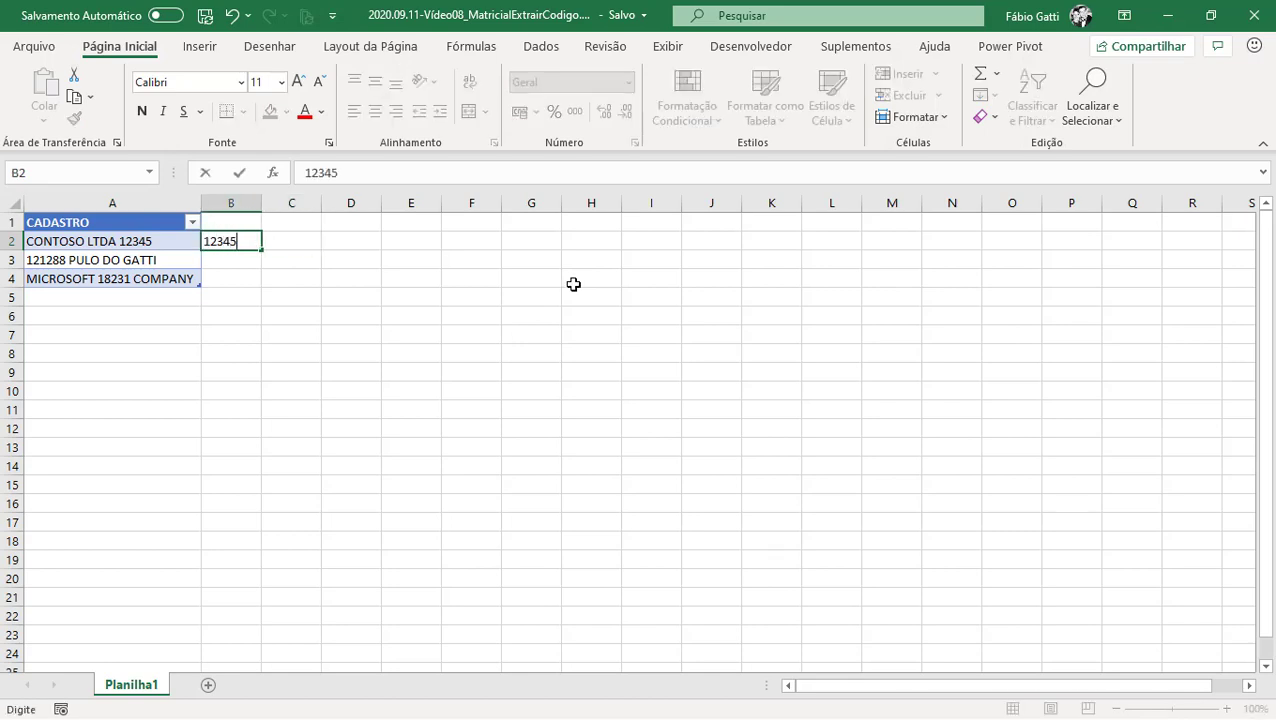
pyautogui.press('Return')
pyautogui.write('121288')
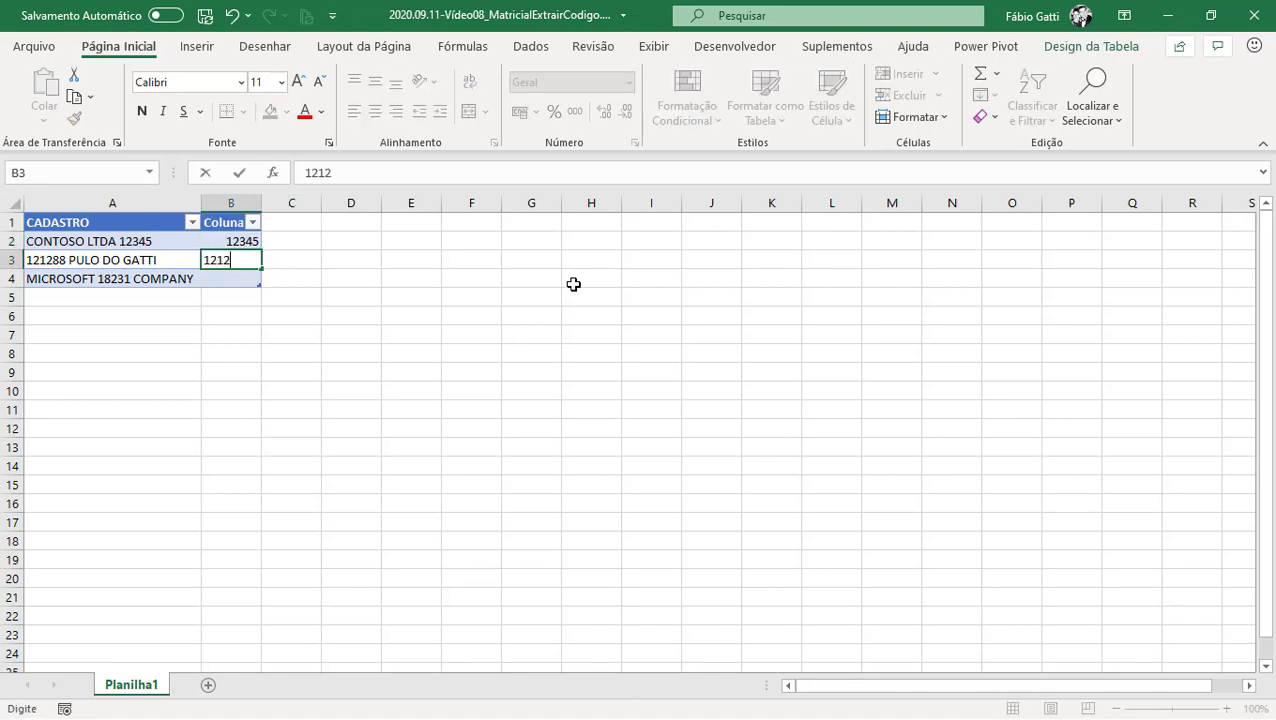
pyautogui.press('Return')
pyautogui.write('18231')
pyautogui.press('Return')
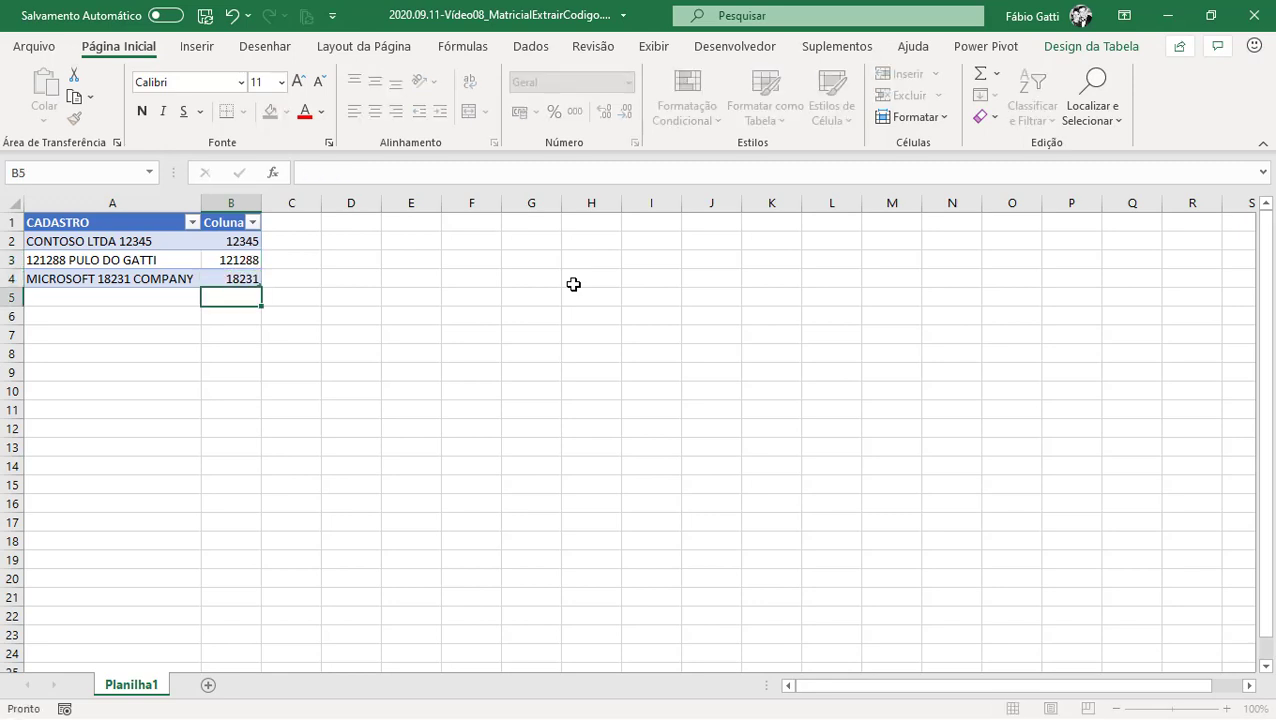
# Clear the codes in B3:B4, keeping only the example in B2
pyautogui.press('Up')
pyautogui.press('Up')
pyautogui.press('Up')
pyautogui.press('Down')
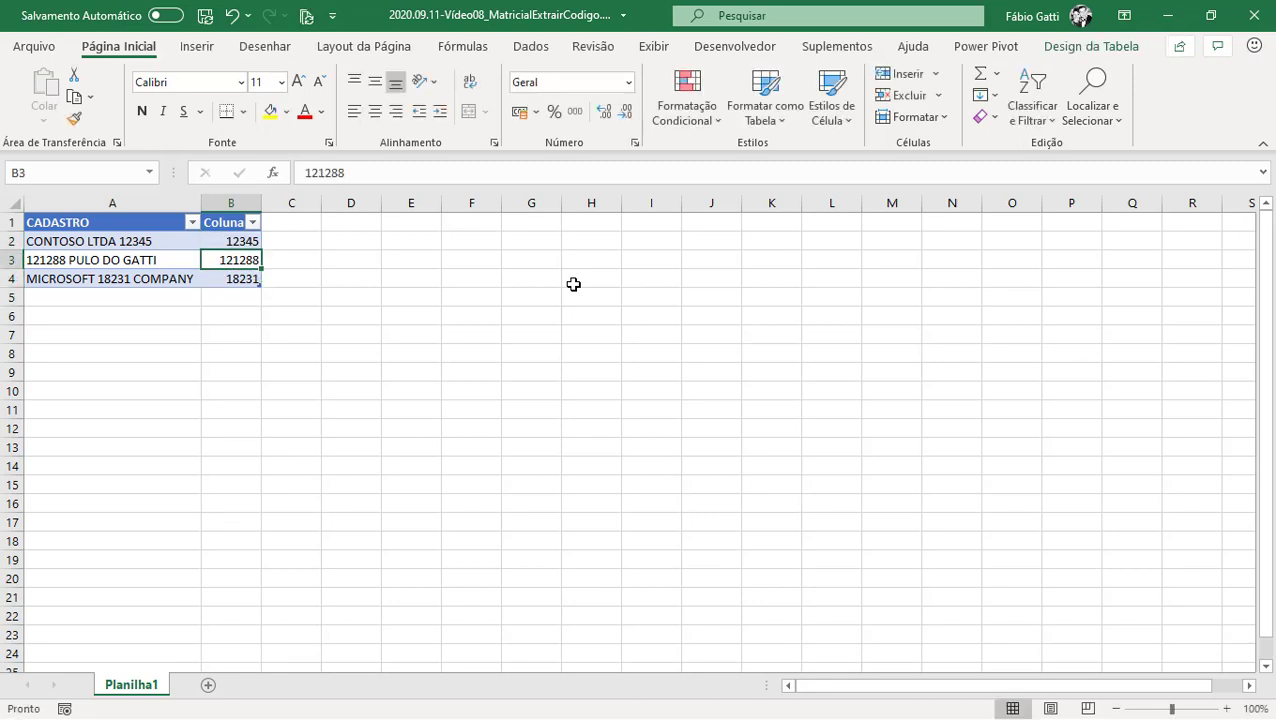
pyautogui.hotkey('shift', 'Down')
pyautogui.press('Delete')
pyautogui.press('Up')
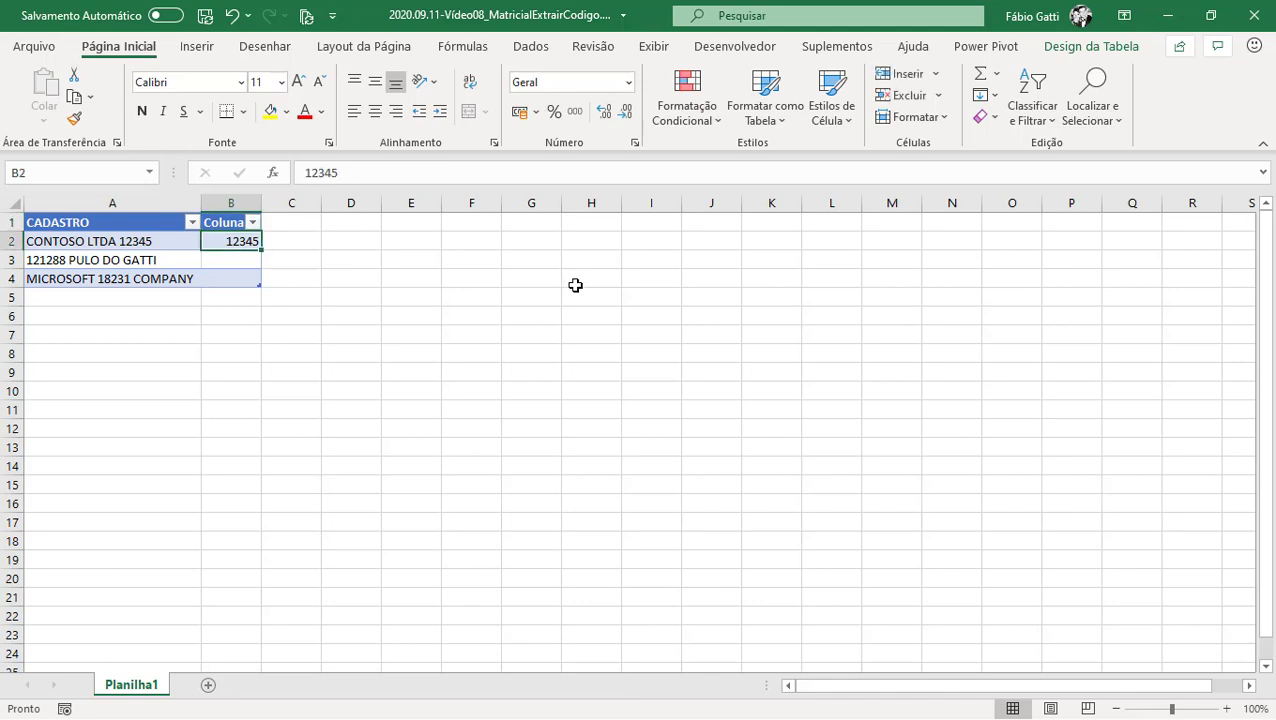
# Flash Fill column B from the B2 example and correct B3 to the numeric code of its CADASTRO entry
pyautogui.press('Down')
pyautogui.hotkey('ctrl', 'e')
pyautogui.write('121288')
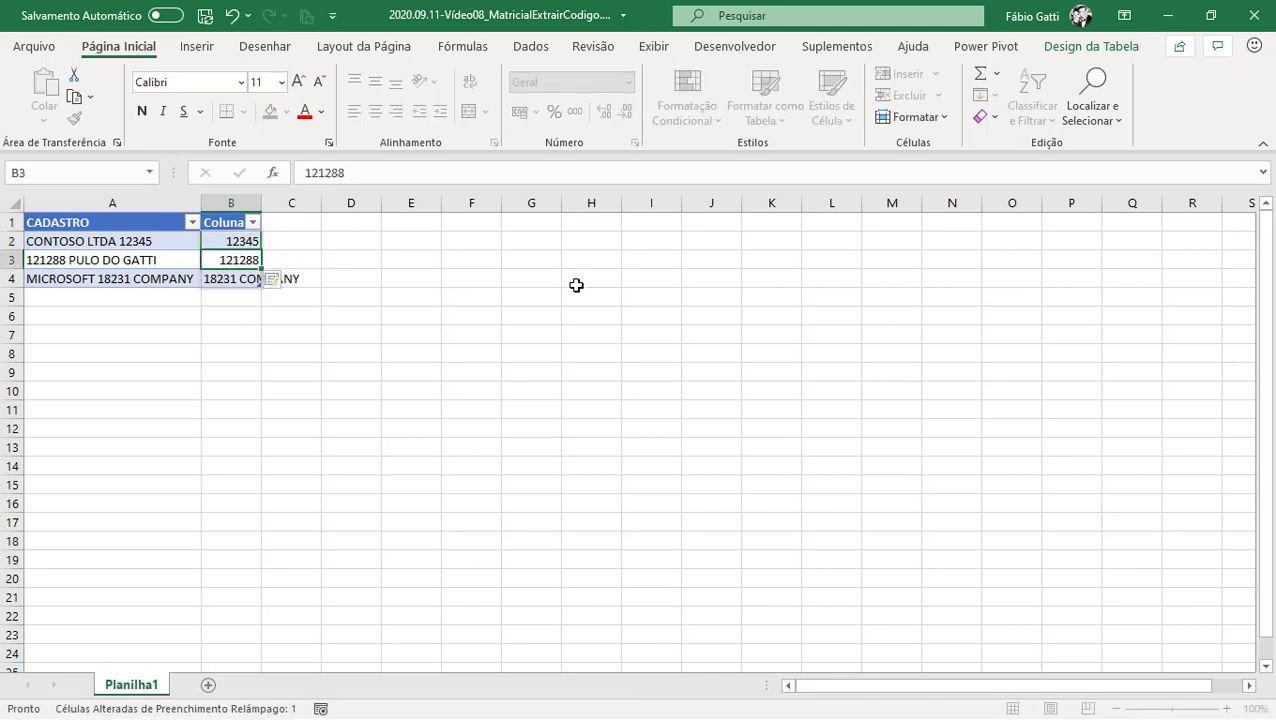
pyautogui.press('Return')
# Delete the added code column B from the table
pyautogui.press('Up')
pyautogui.press('Up')
pyautogui.hotkey('ctrl', 'space')
pyautogui.hotkey('ctrl', 'space')
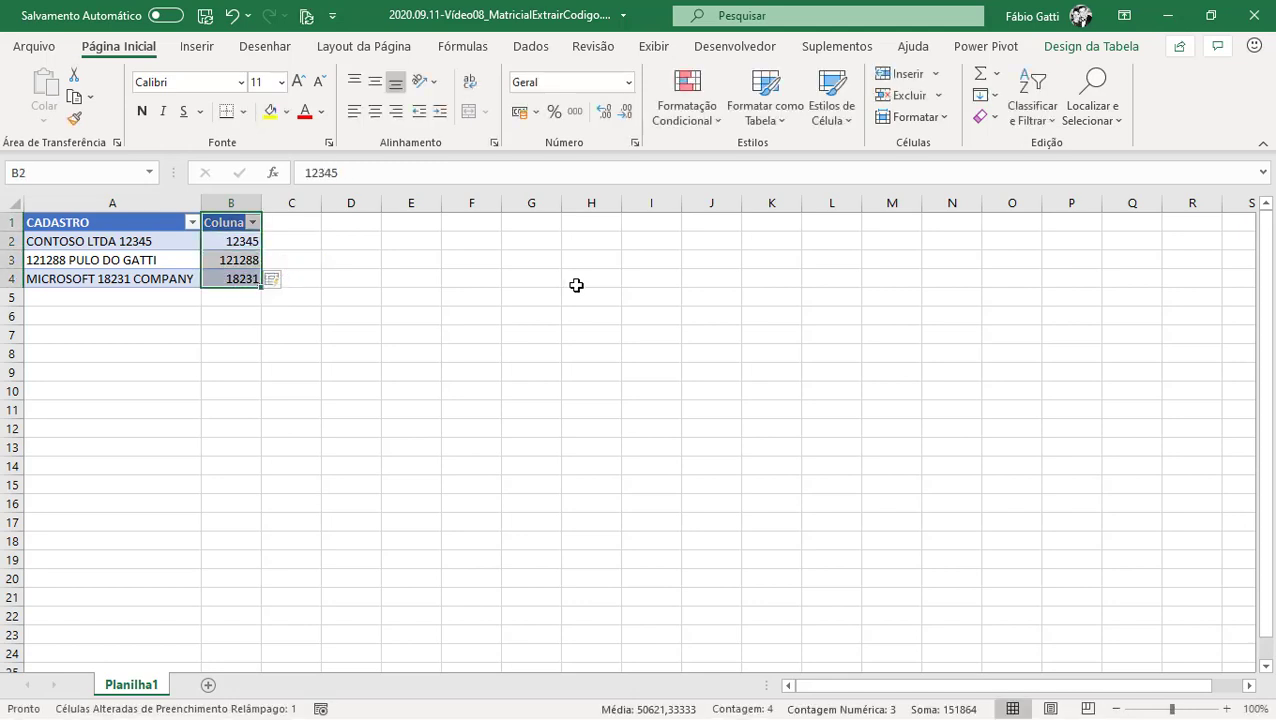
pyautogui.hotkey('ctrl', '-')
pyautogui.press('Down')
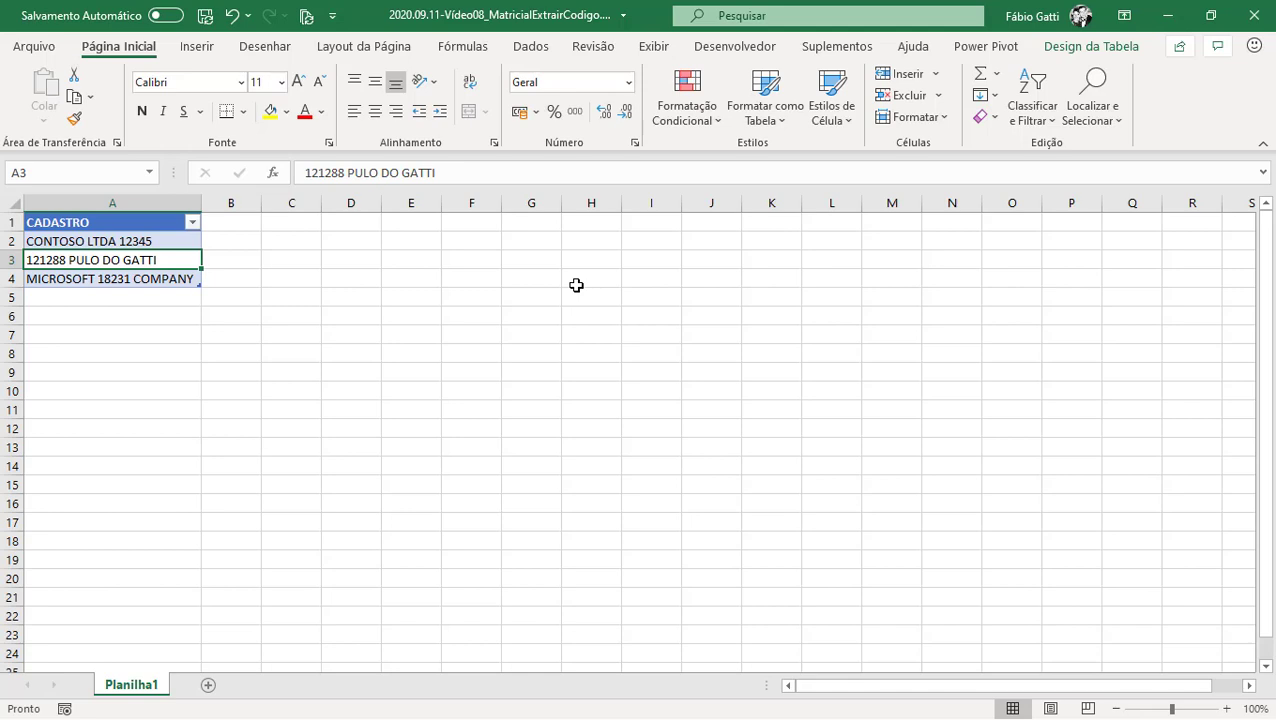
# Add a leading zero to the numeric code in the CONTOSO LTDA entry in A2
pyautogui.doubleClick(145, 260)
pyautogui.doubleClick(126, 241)
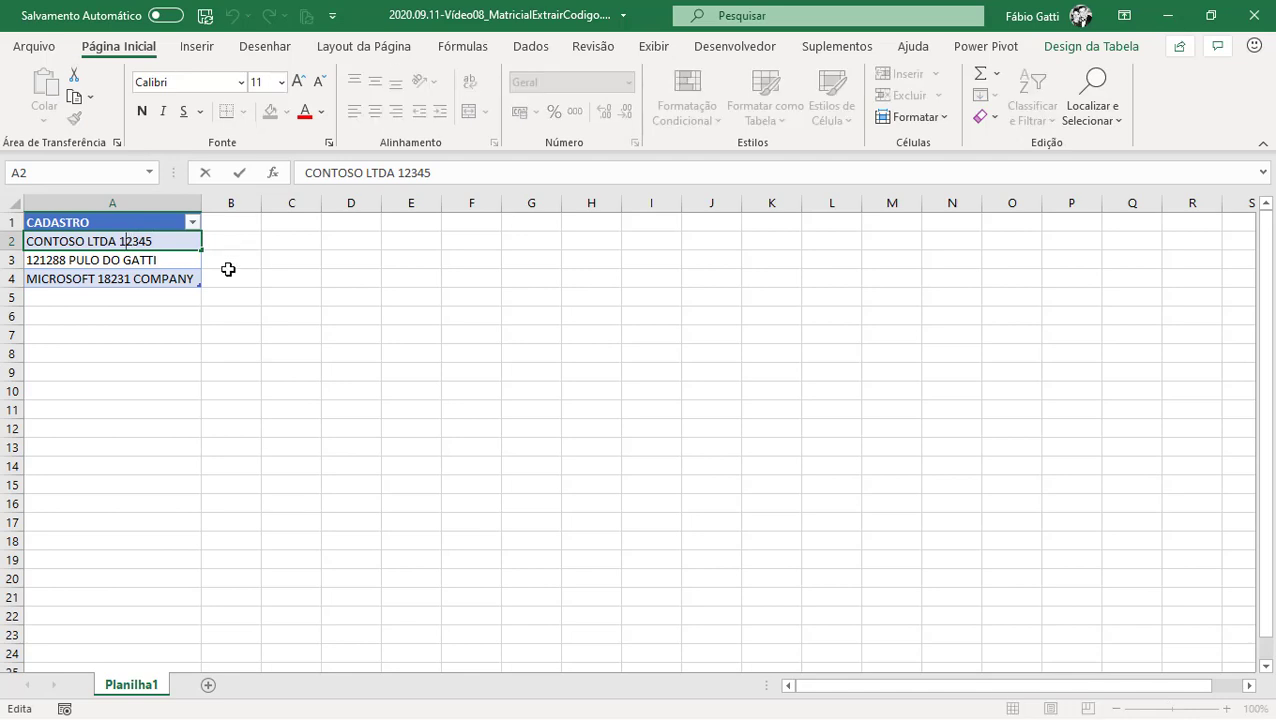
pyautogui.press('Left')
pyautogui.write('0')
pyautogui.press('Return')
pyautogui.press('Up')
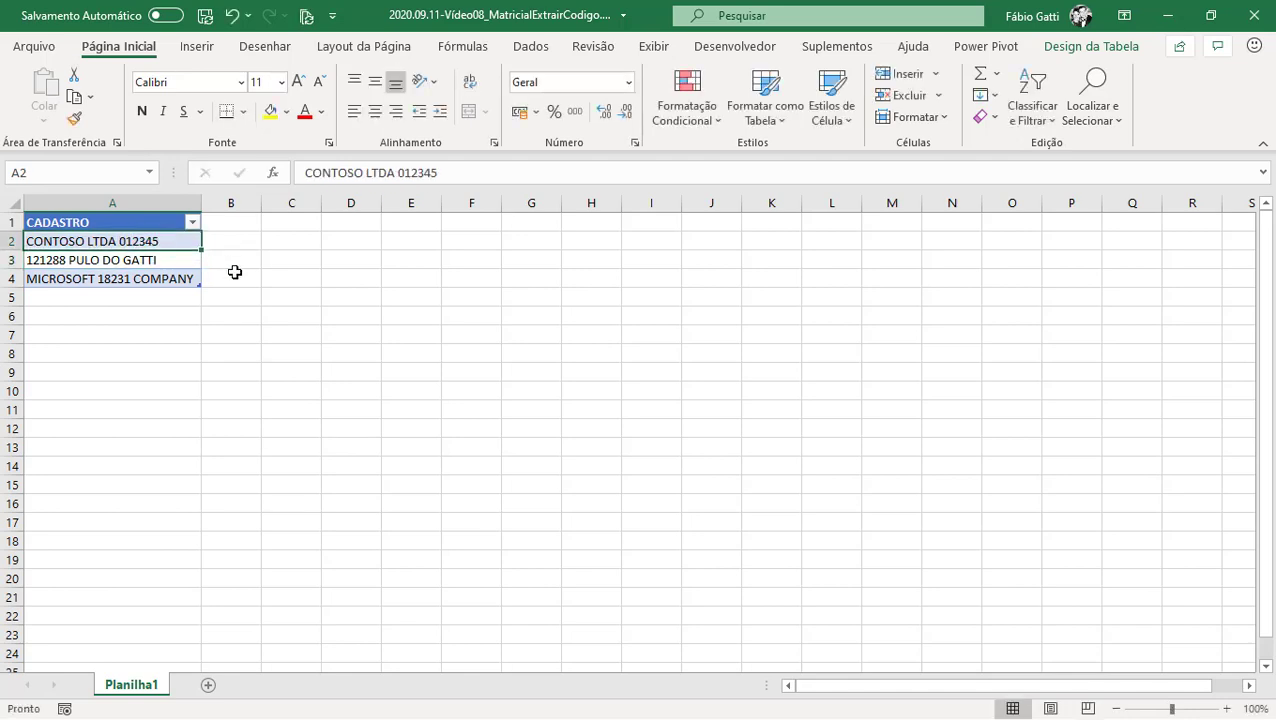
pyautogui.press('Right')
pyautogui.press('Left')
pyautogui.click(309, 242)
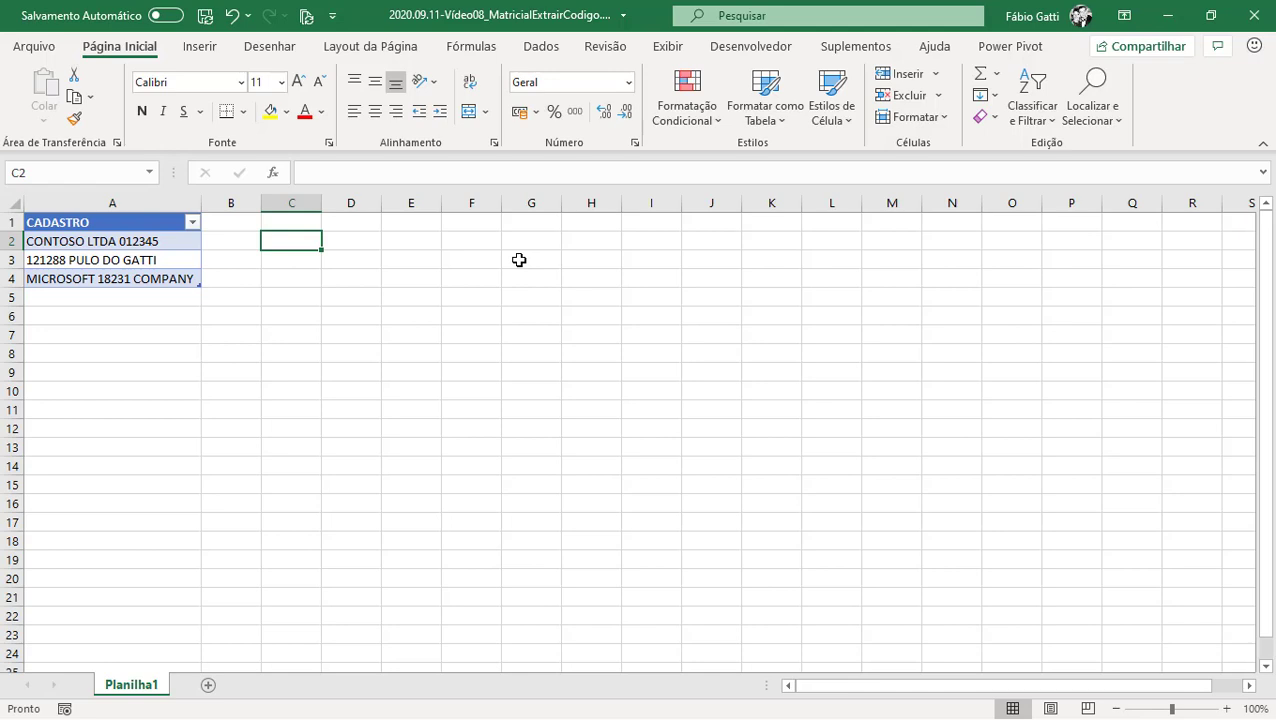
pyautogui.write('=núm')
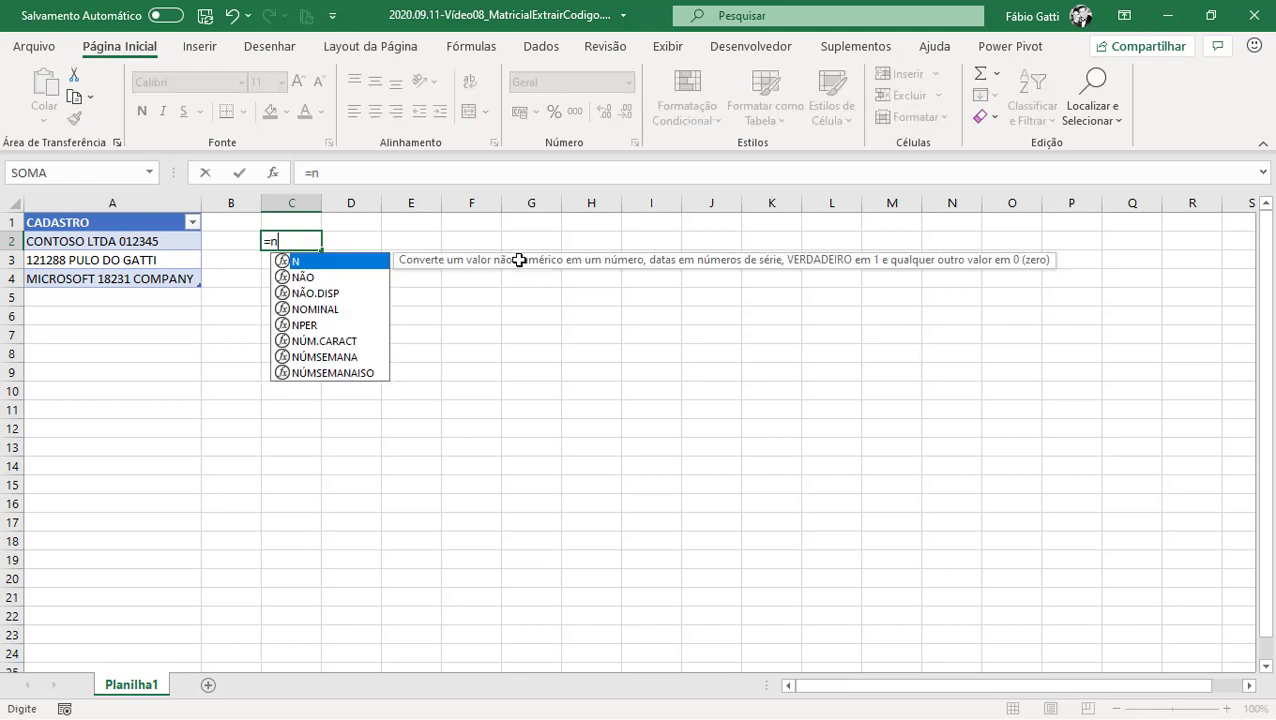
pyautogui.press('Tab')
pyautogui.press('Left')
pyautogui.press('Left')
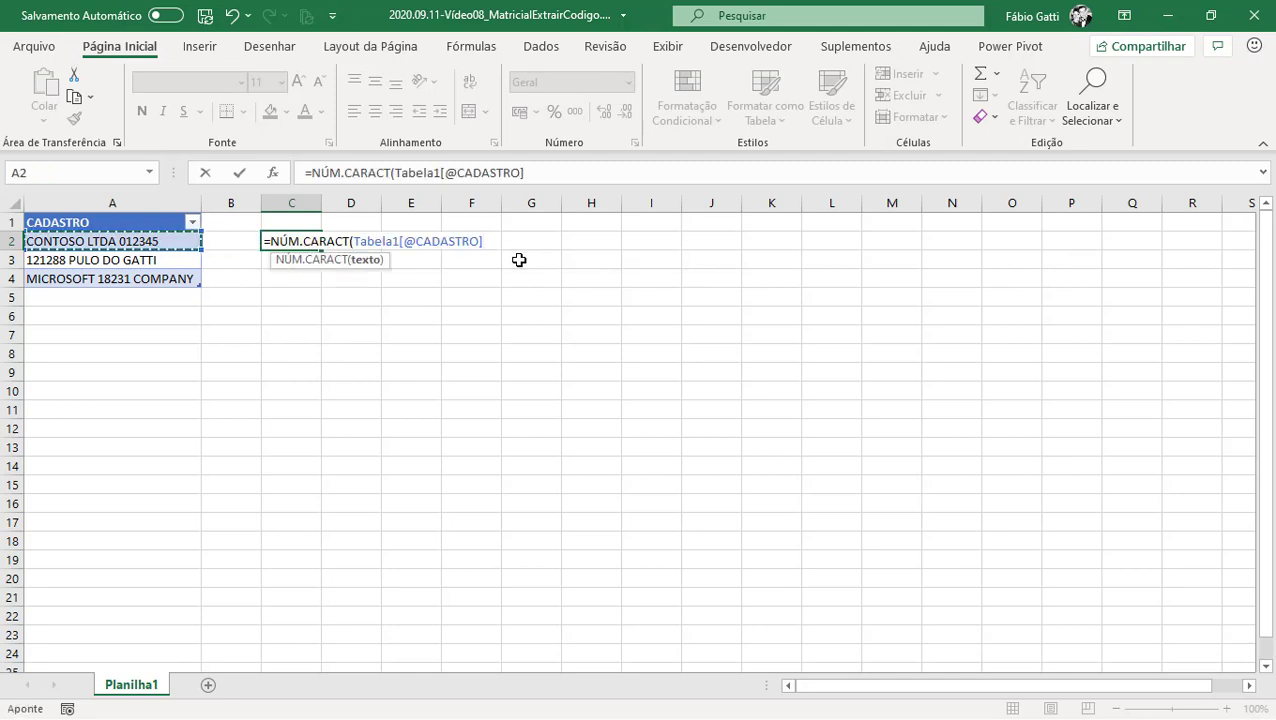
pyautogui.write(')')
pyautogui.hotkey('ctrl', 'Return')
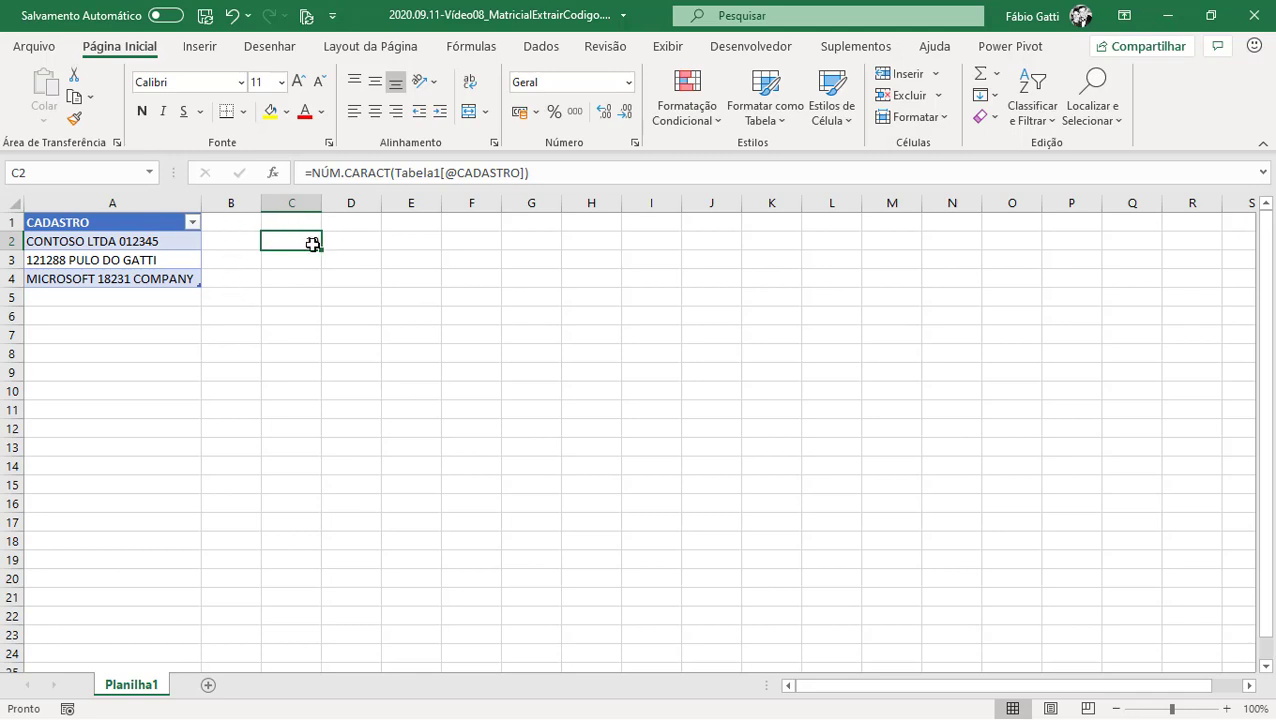
# Try adding trailing spaces to the A2 entry to test the character count, and undo the edit
pyautogui.click(140, 240)
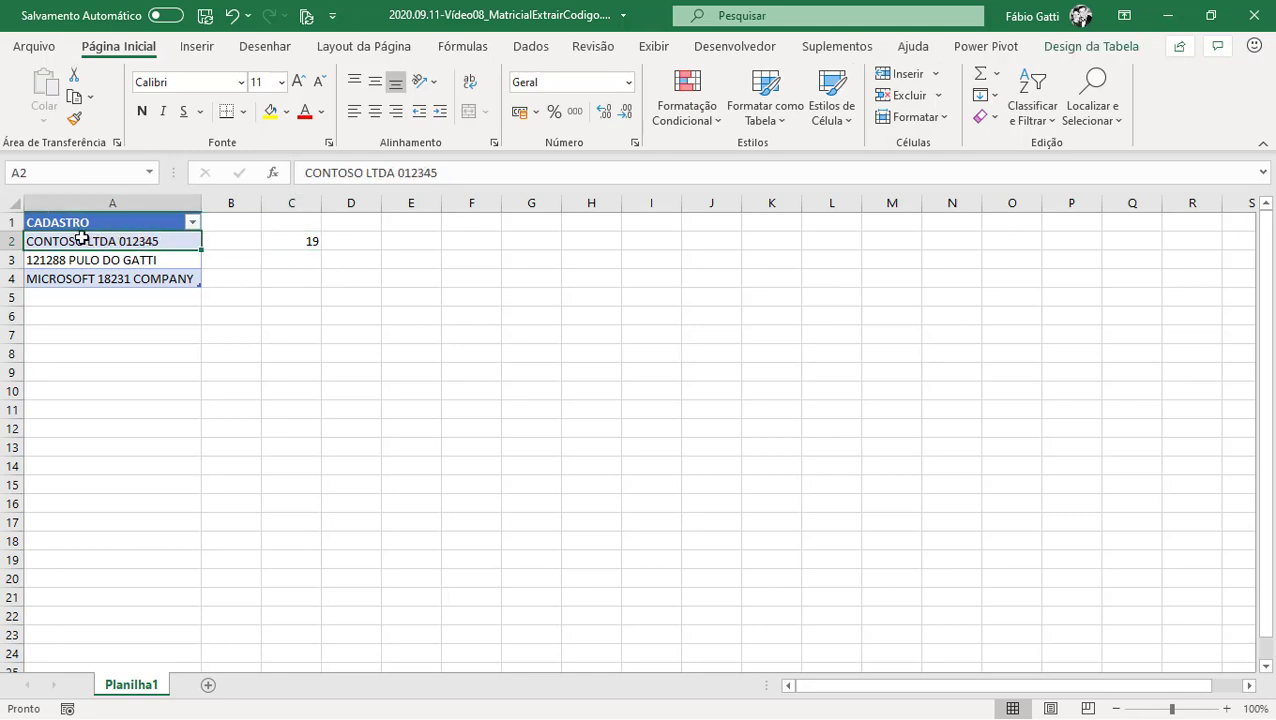
pyautogui.doubleClick(160, 240)
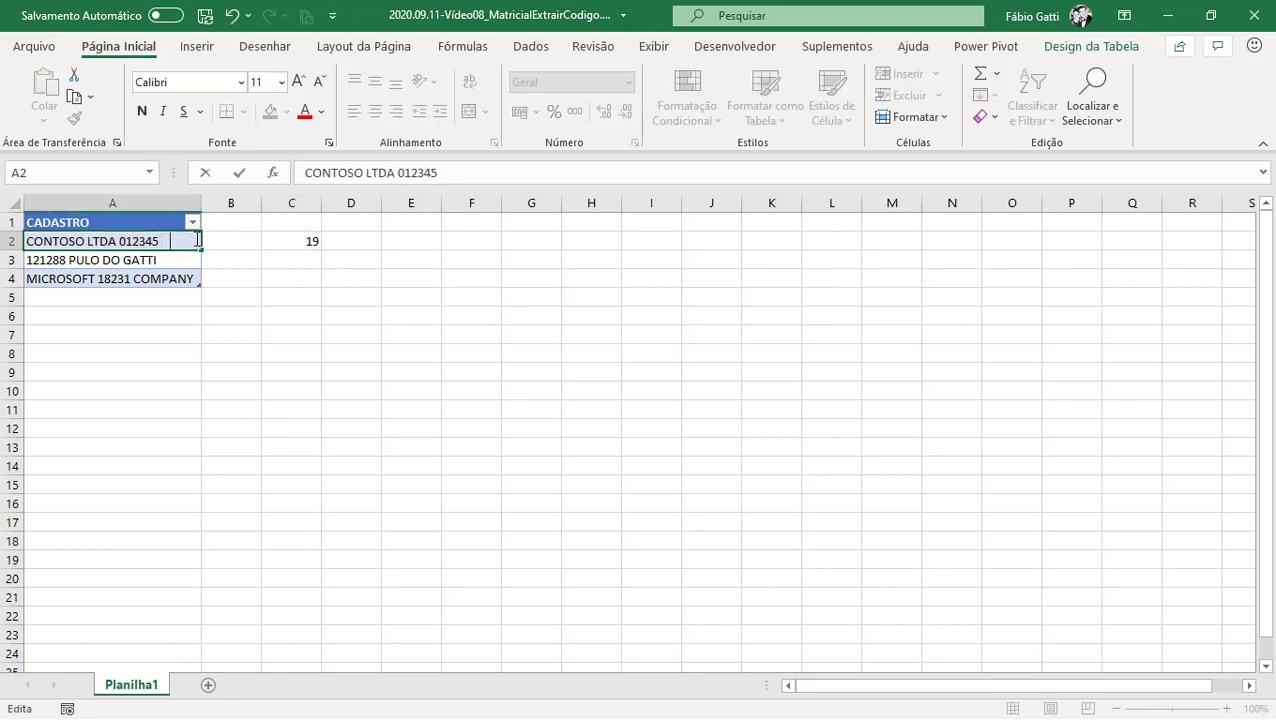
pyautogui.press('Return')
pyautogui.click(192, 240)
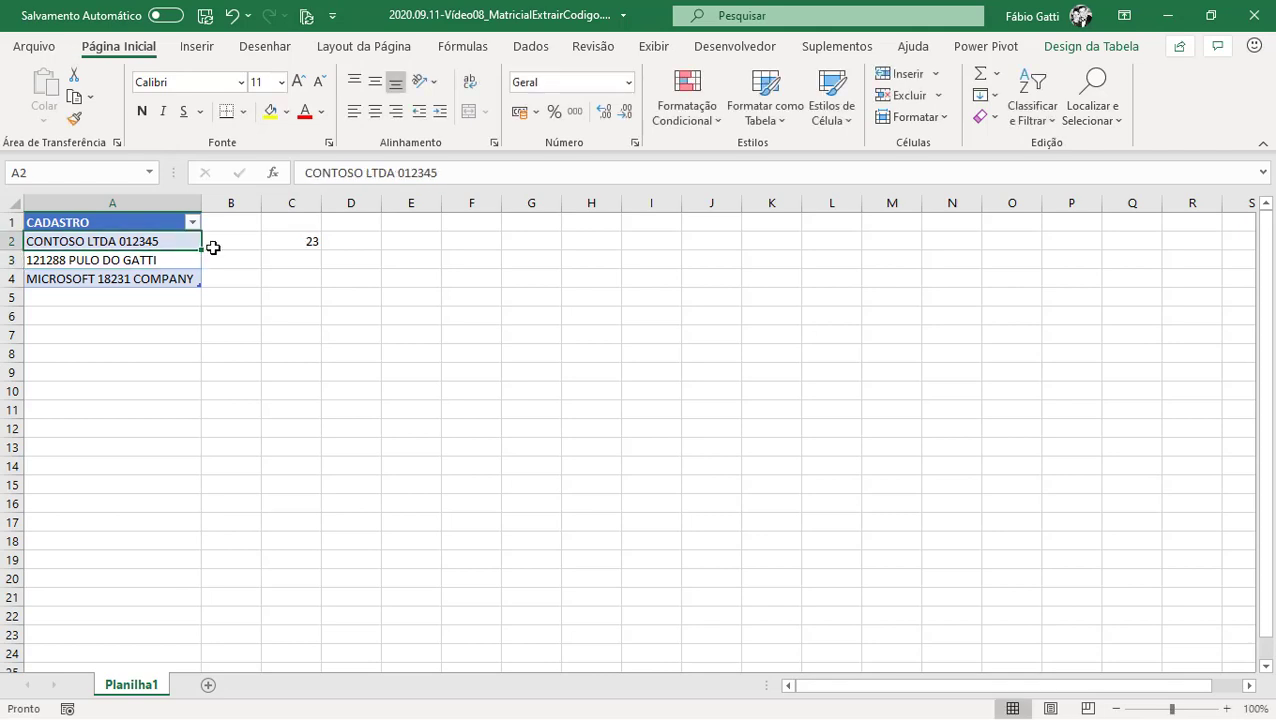
pyautogui.hotkey('ctrl', 'z')
pyautogui.click(290, 240)
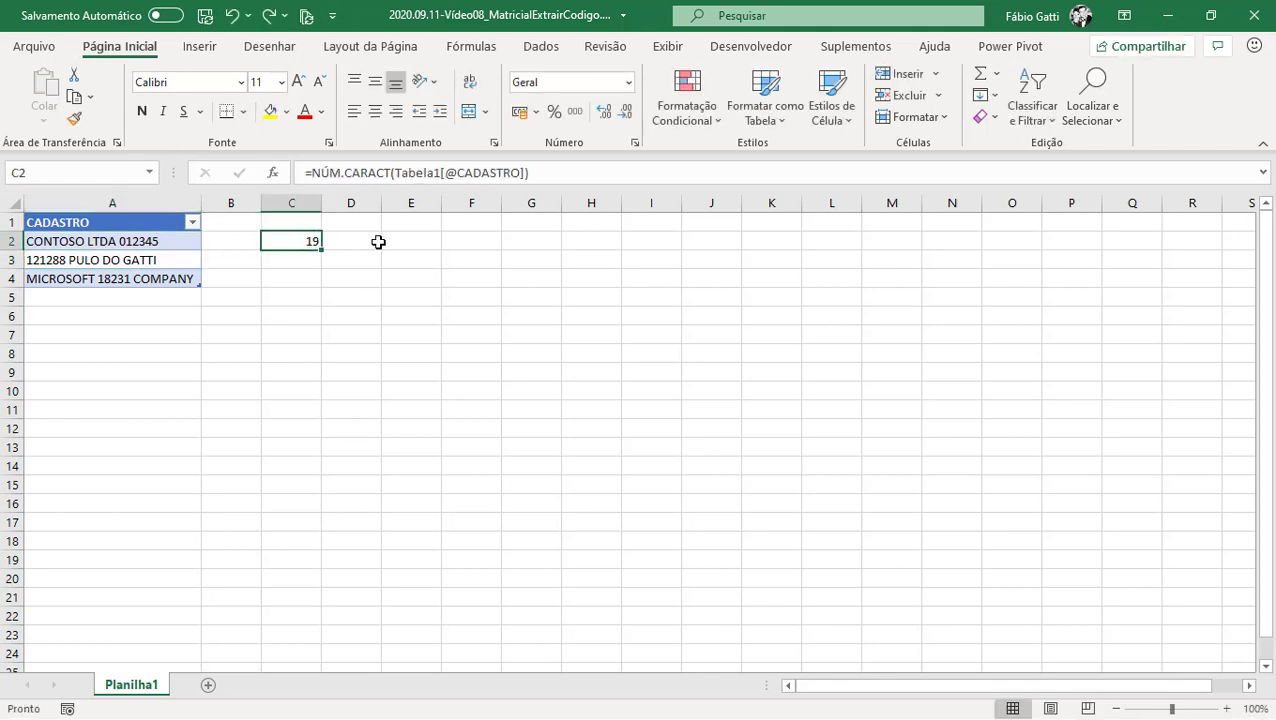
# Enter =SEQUÊNCIA(C2) in D2 to list the character positions down the column
pyautogui.click(378, 242)
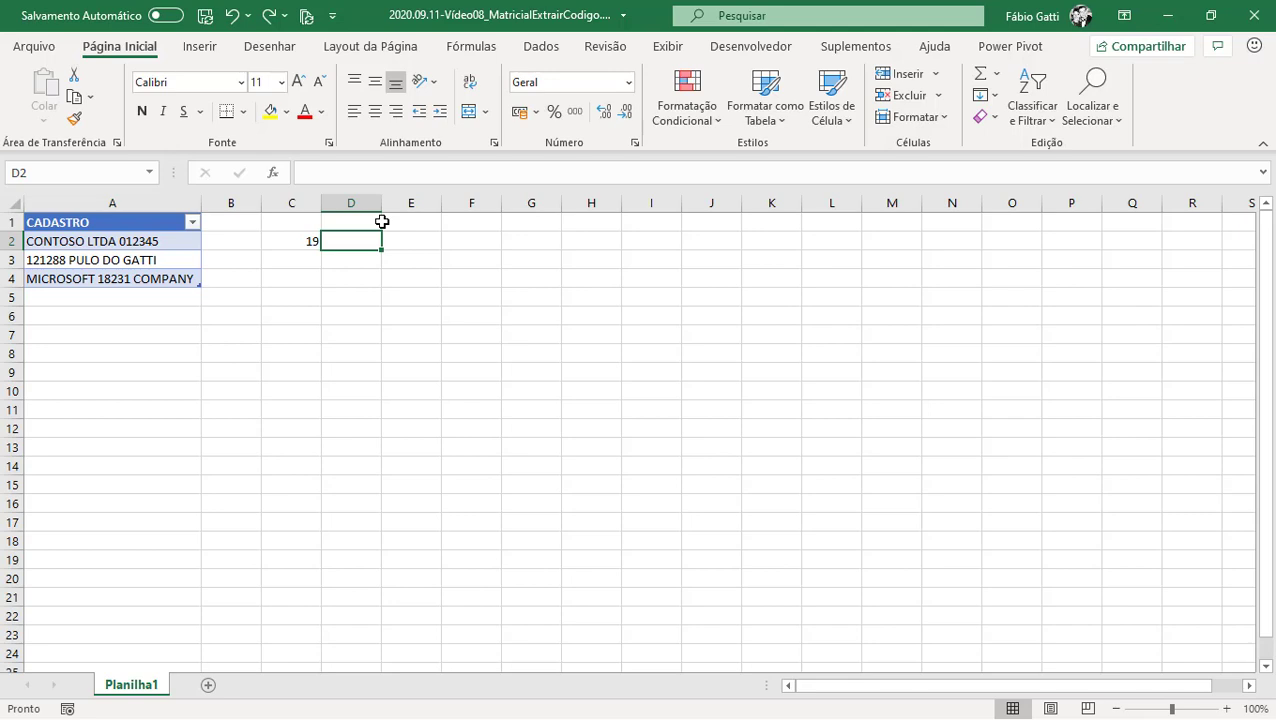
pyautogui.write('=seq')
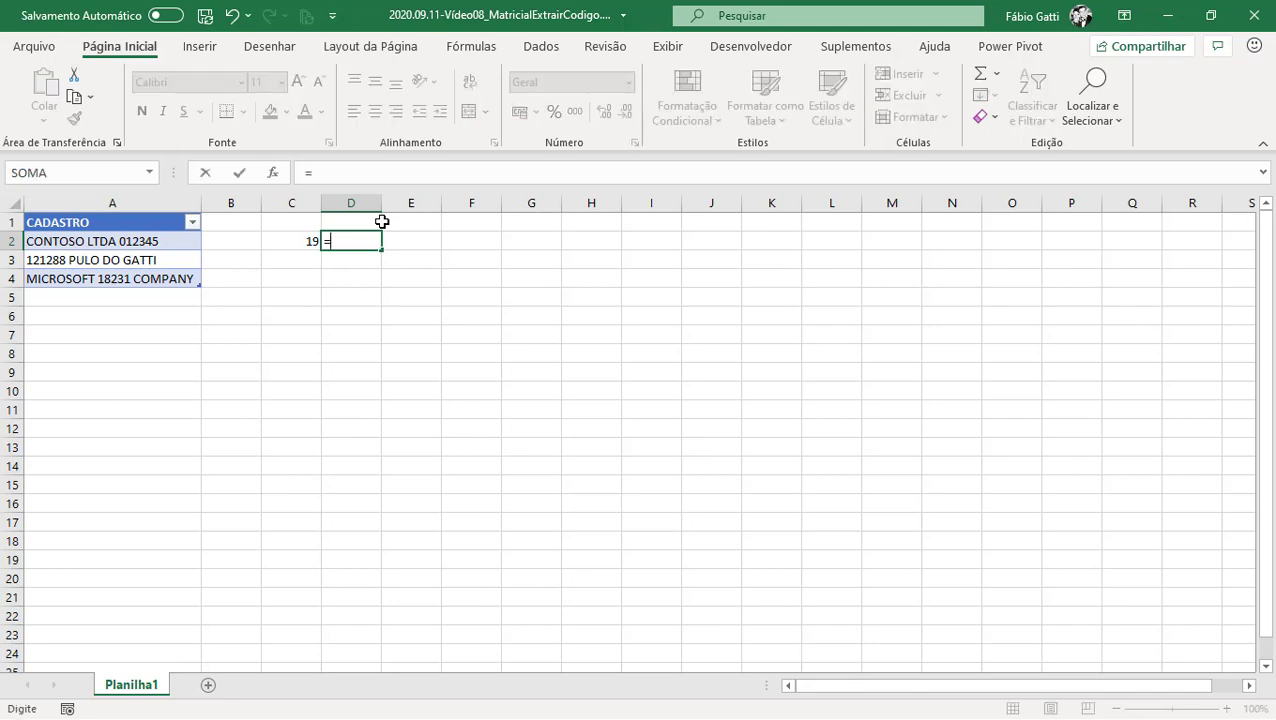
pyautogui.press('Tab')
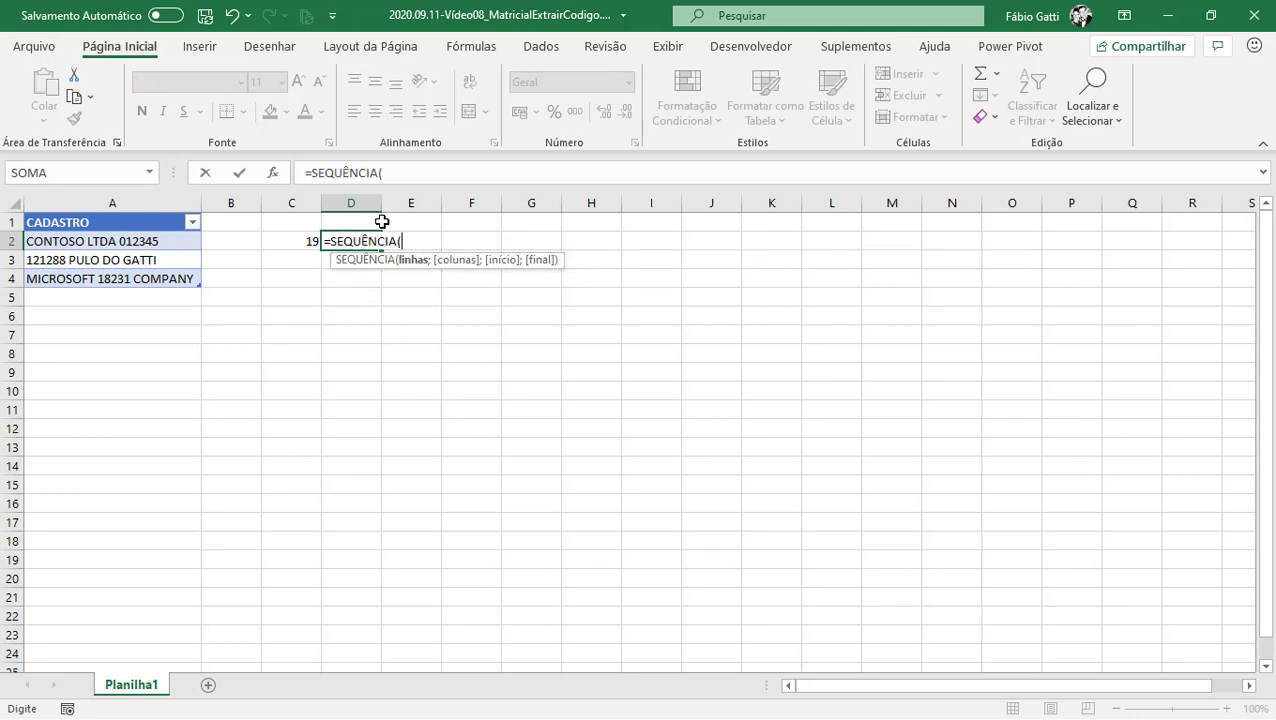
pyautogui.press('Left')
pyautogui.write(')')
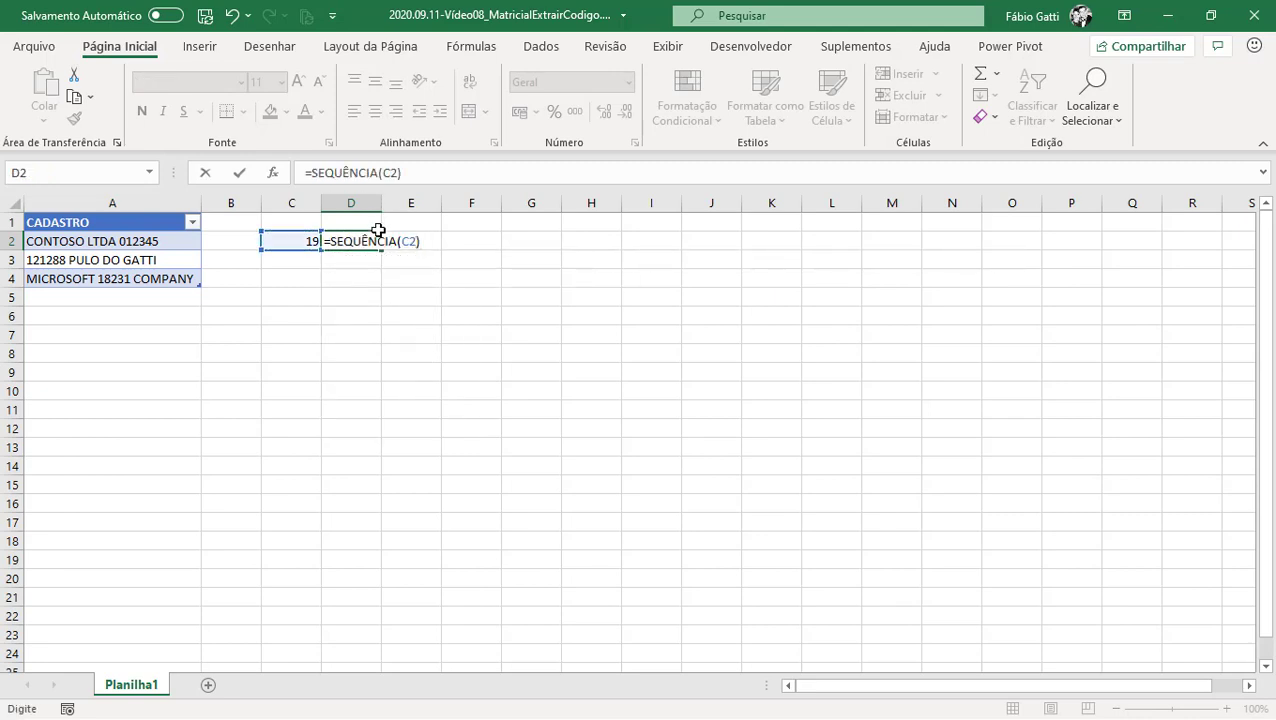
pyautogui.hotkey('ctrl', 'Return')
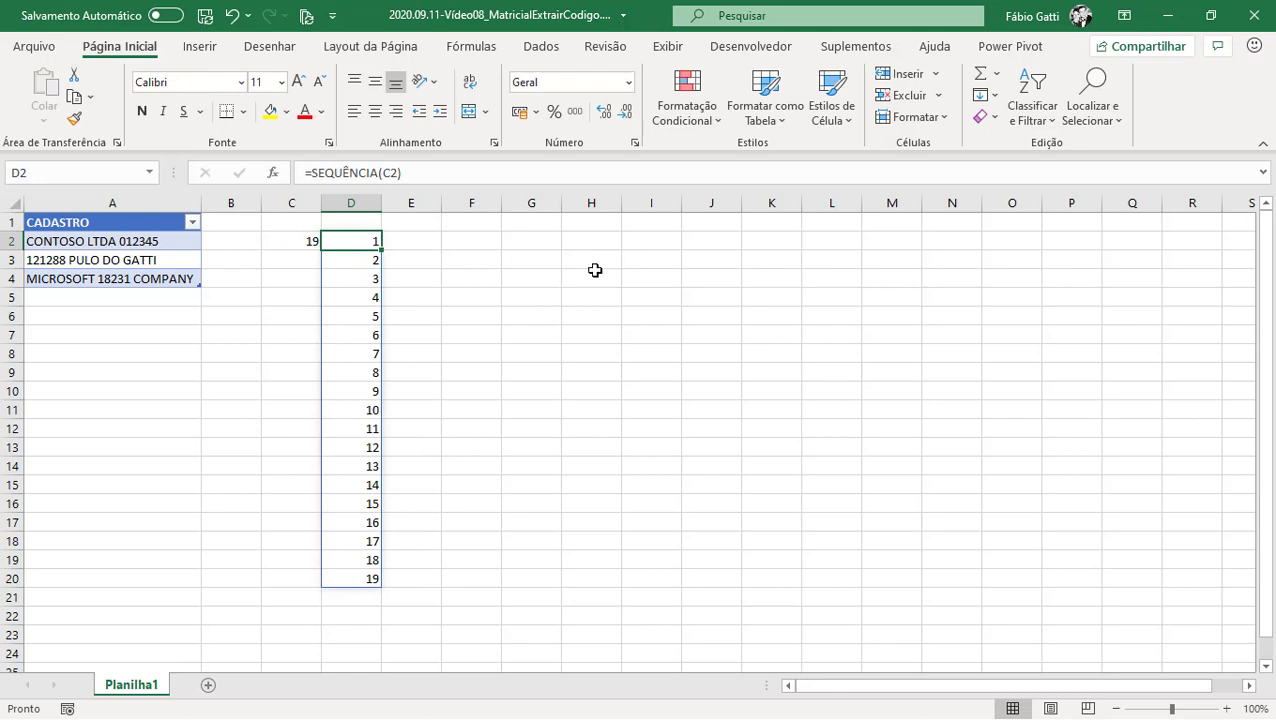
# Try the alternative formula =LIN(INDIRETO("1:"&C2)) in D2, and cancel the edit
pyautogui.write('=indire')
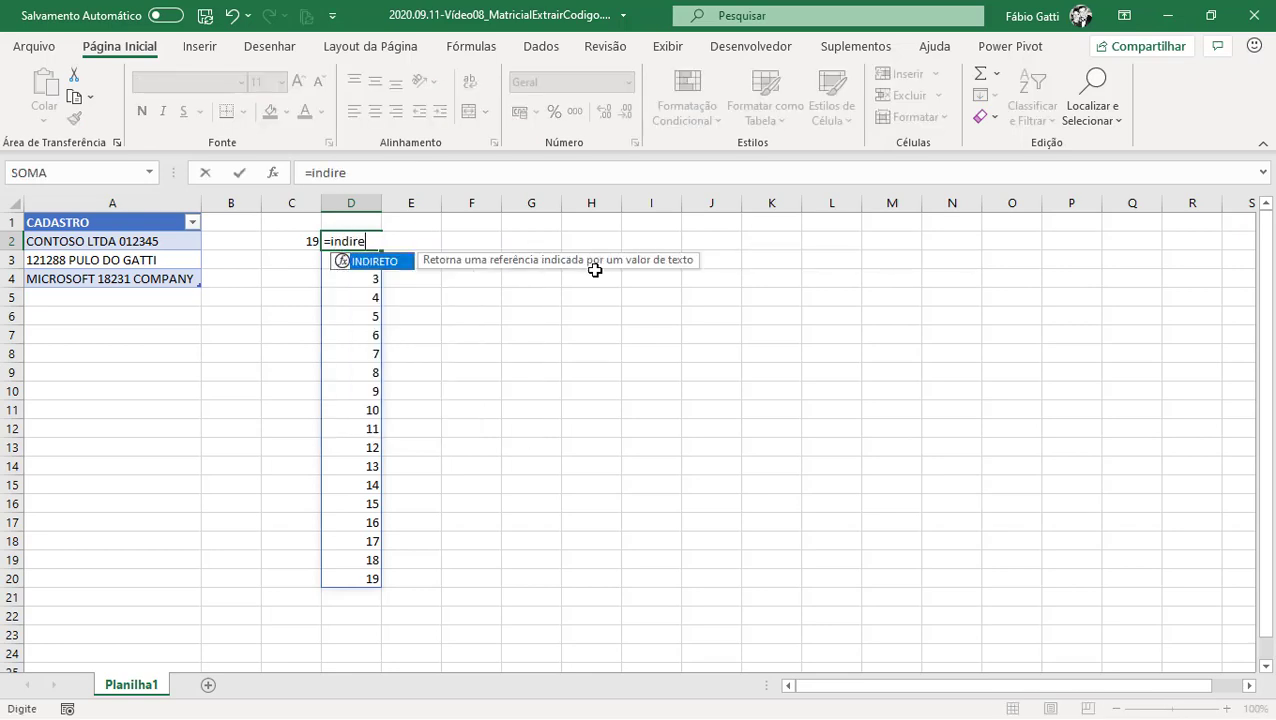
pyautogui.press('Tab')
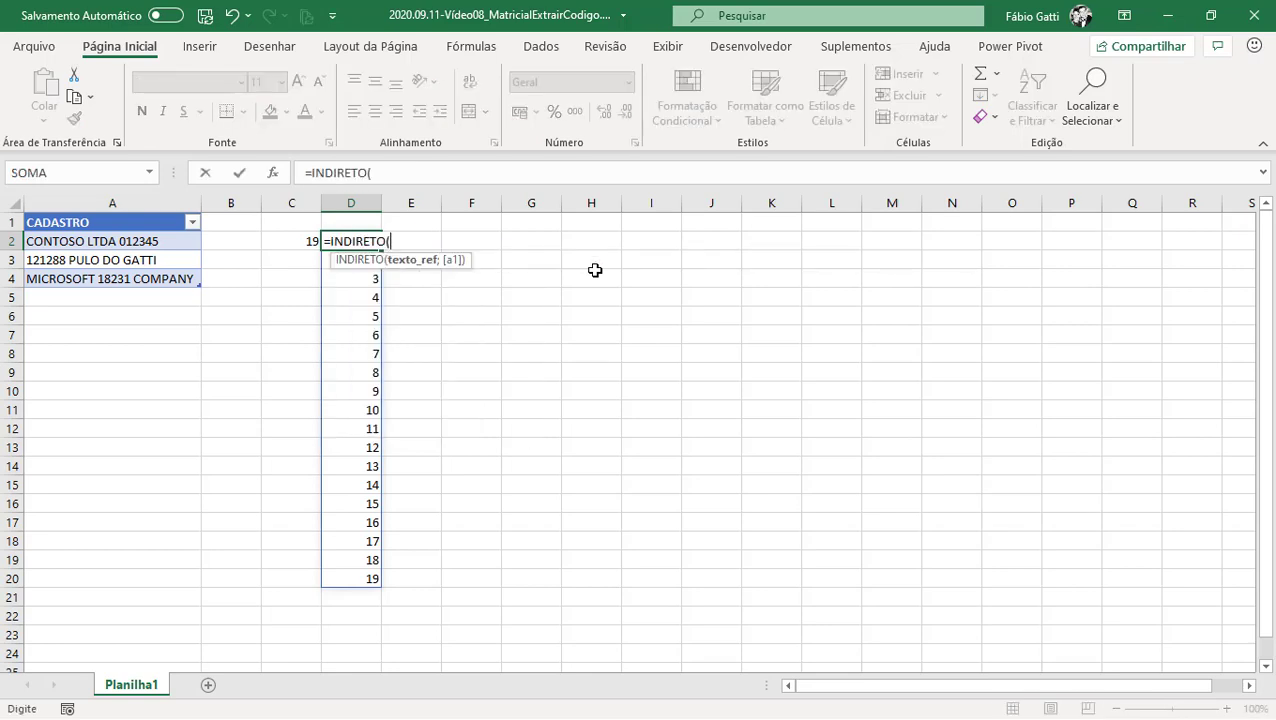
pyautogui.press('BackSpace')
pyautogui.press('BackSpace')
pyautogui.press('BackSpace')
pyautogui.press('BackSpace')
pyautogui.press('BackSpace')
pyautogui.press('BackSpace')
pyautogui.press('BackSpace')
pyautogui.press('BackSpace')
pyautogui.press('BackSpace')
pyautogui.write('lin')
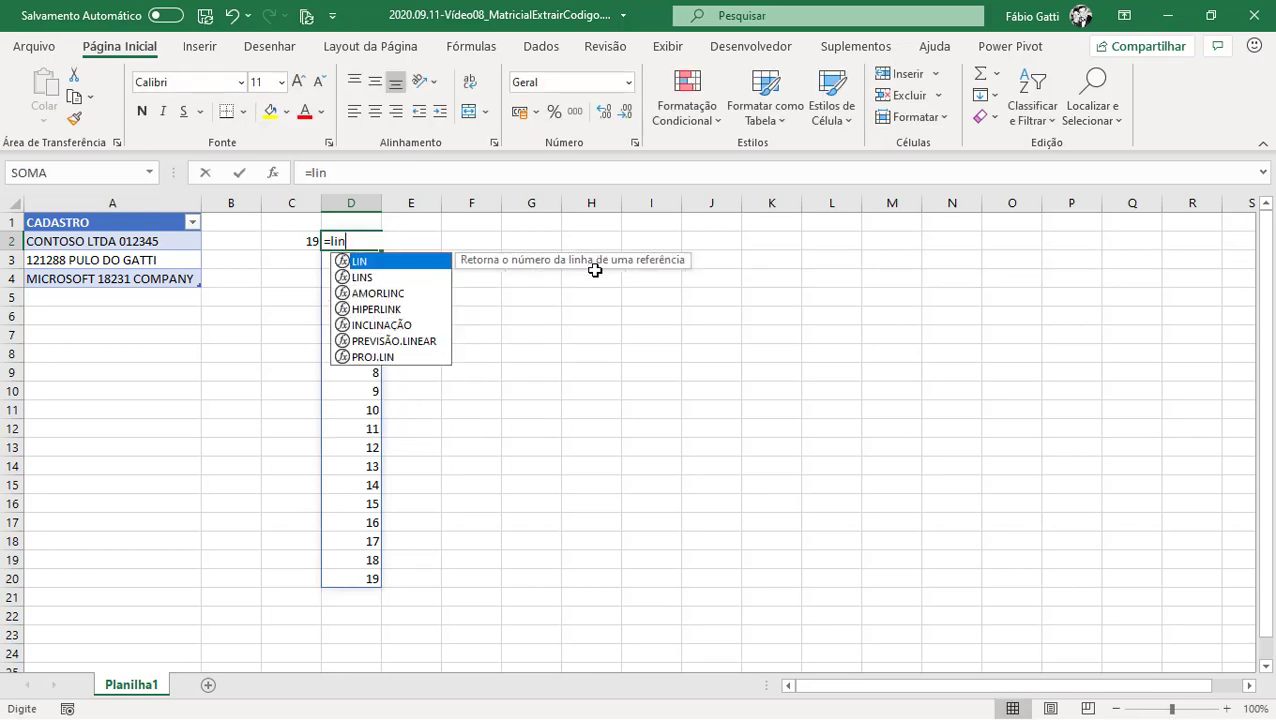
pyautogui.press('Tab')
pyautogui.write('indire')
pyautogui.press('Tab')
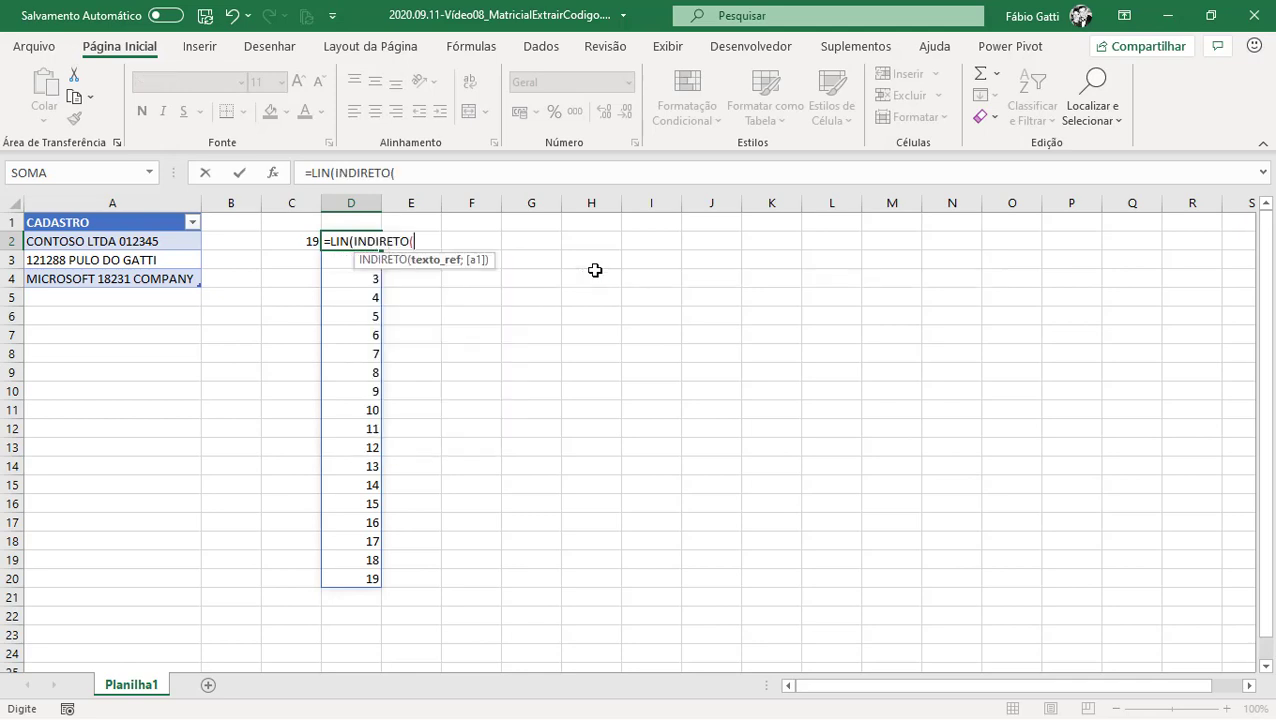
pyautogui.write('"1:"&')
pyautogui.click(303, 241)
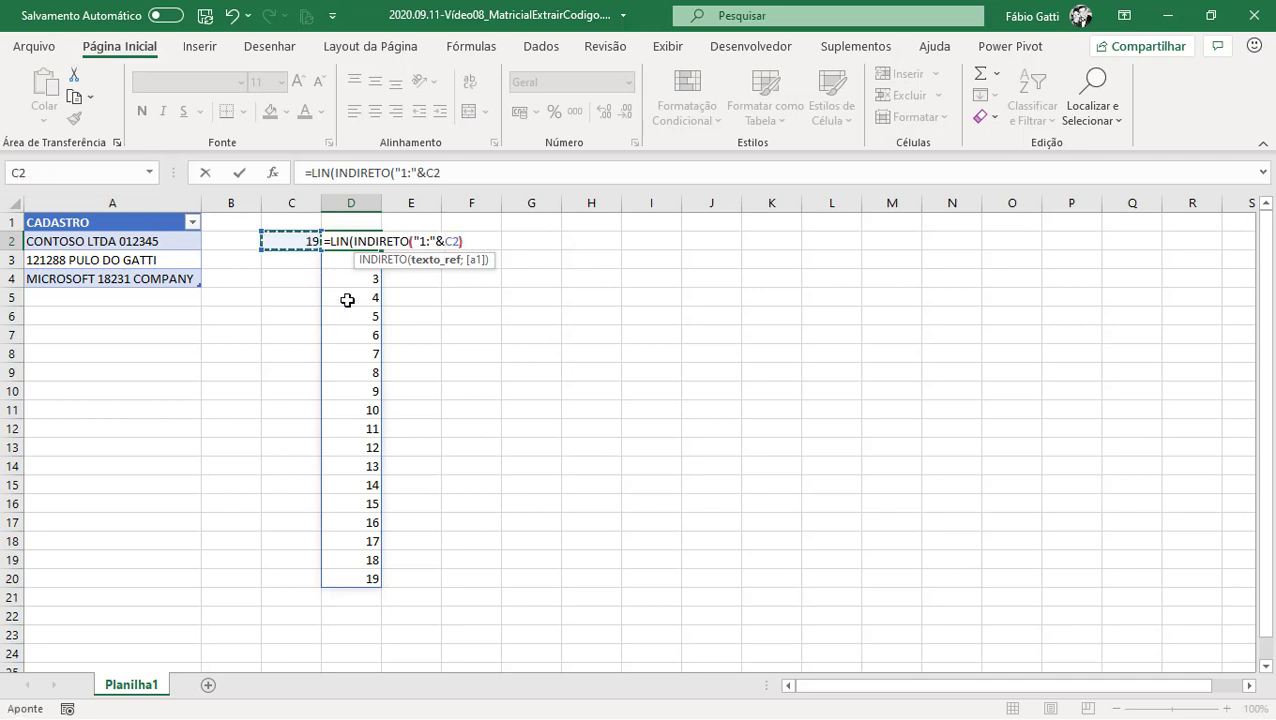
pyautogui.write('))')
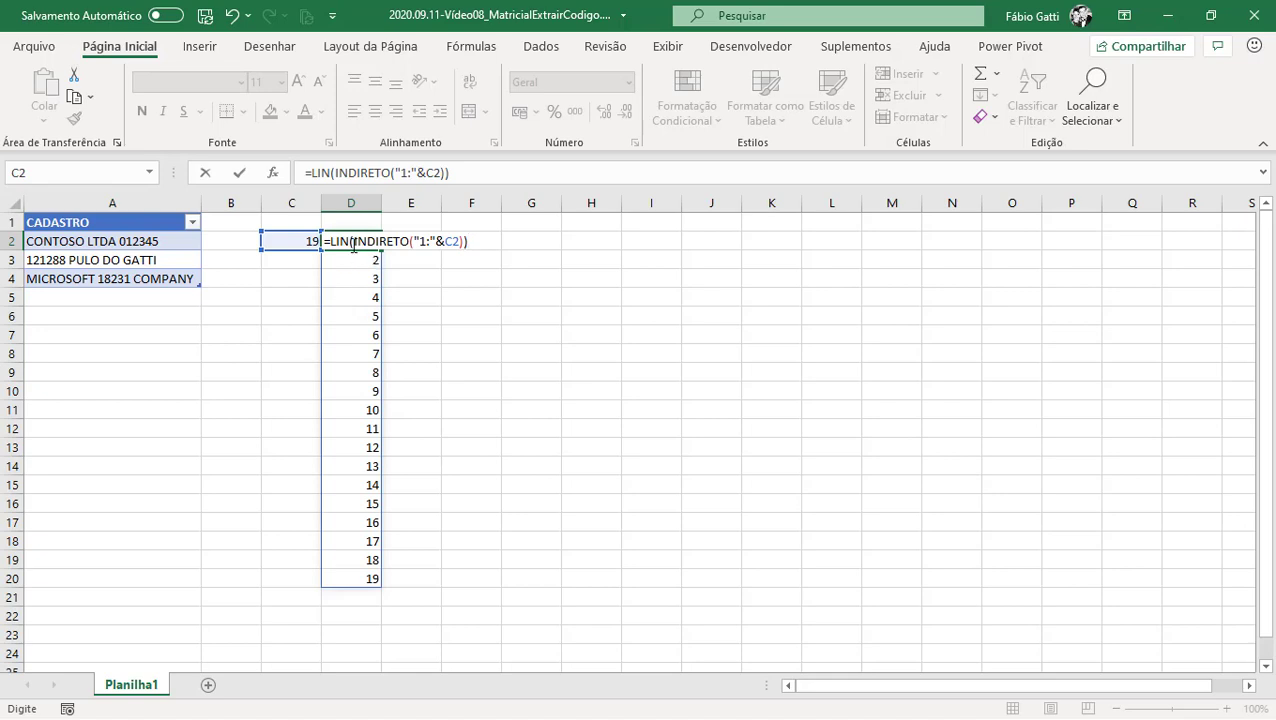
pyautogui.press('Escape')
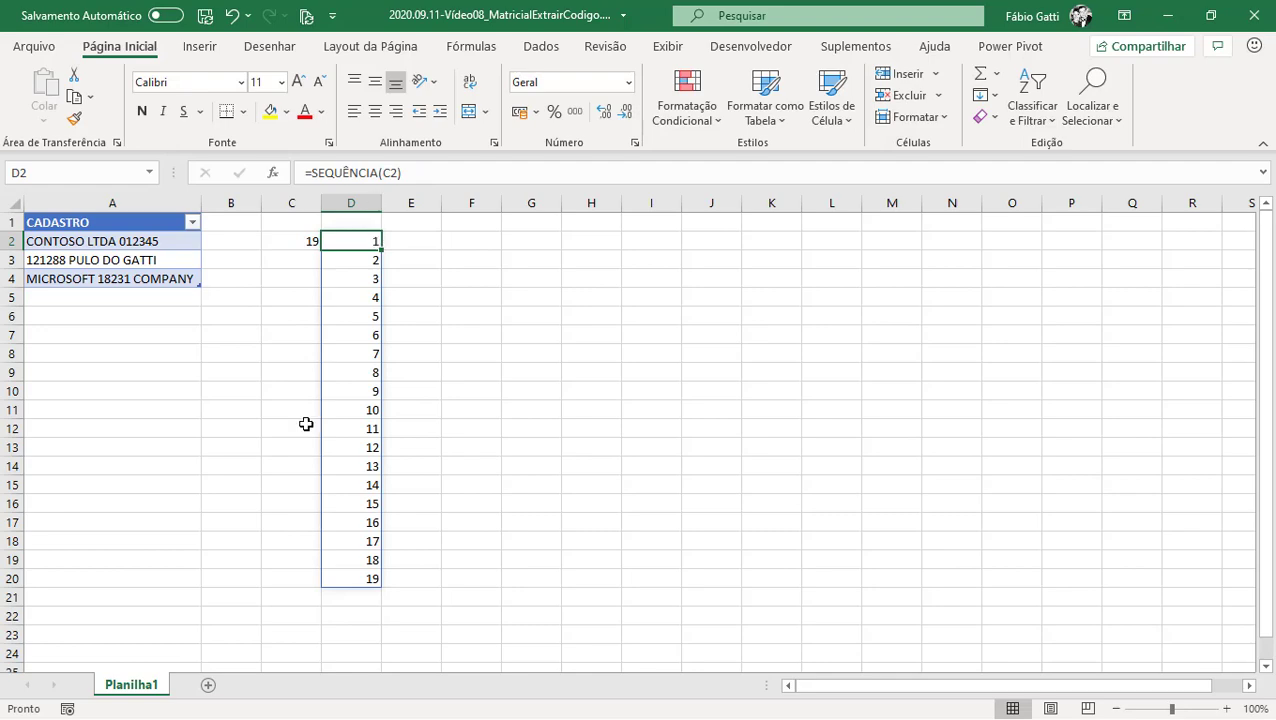
# Write =LIN(INDIRETO("1:"&C2)) in D2 in place of the SEQUÊNCIA formula
pyautogui.scroll(6, 305, 424)
pyautogui.scroll(1, 718, 266)
pyautogui.write('=lin')
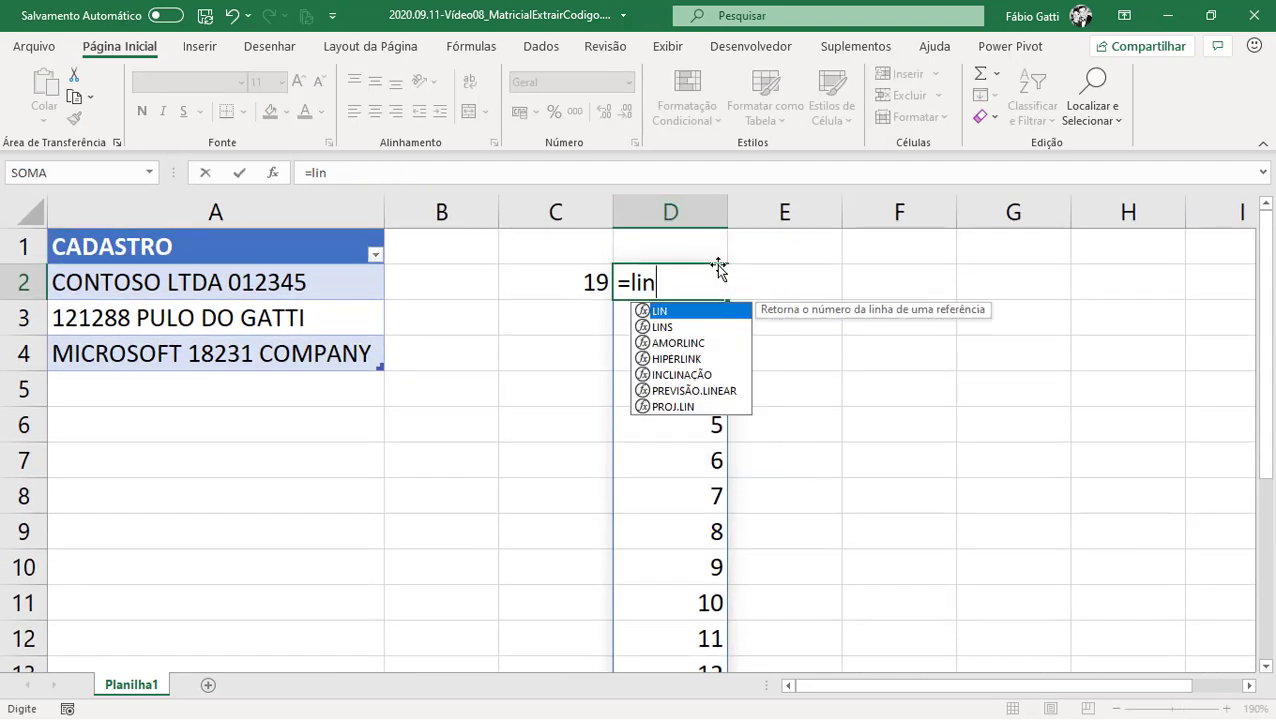
pyautogui.press('Tab')
pyautogui.write('indi')
pyautogui.press('Tab')
pyautogui.write('"1:"&')
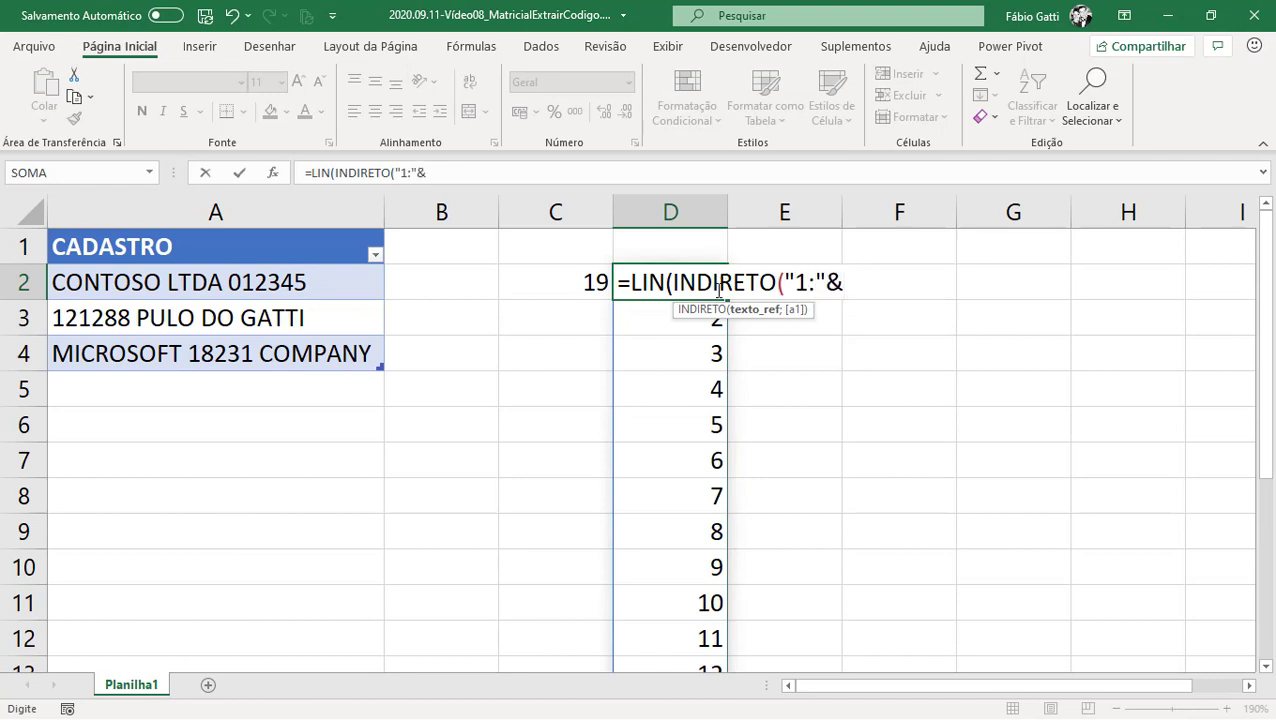
pyautogui.click(596, 296)
pyautogui.write('))')
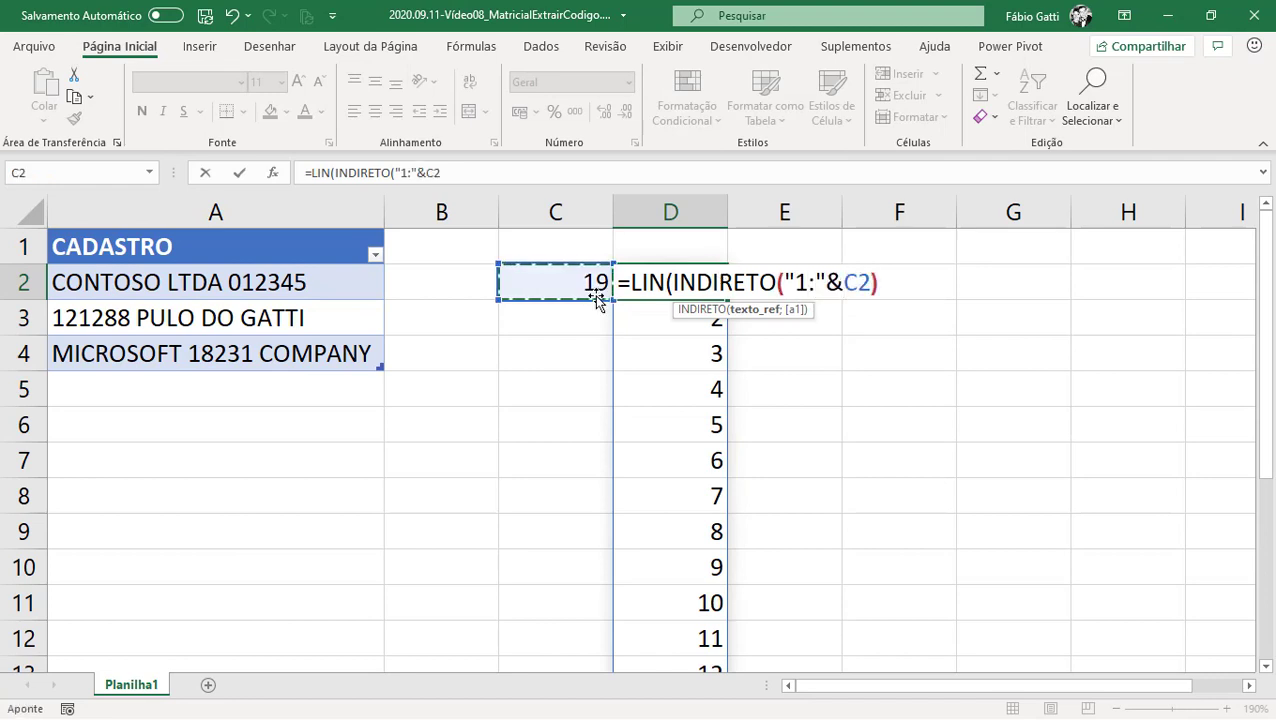
# Evaluate the "1:"&C2 argument inside the D2 formula to inspect the row reference, and restore the expression
pyautogui.click(789, 277)
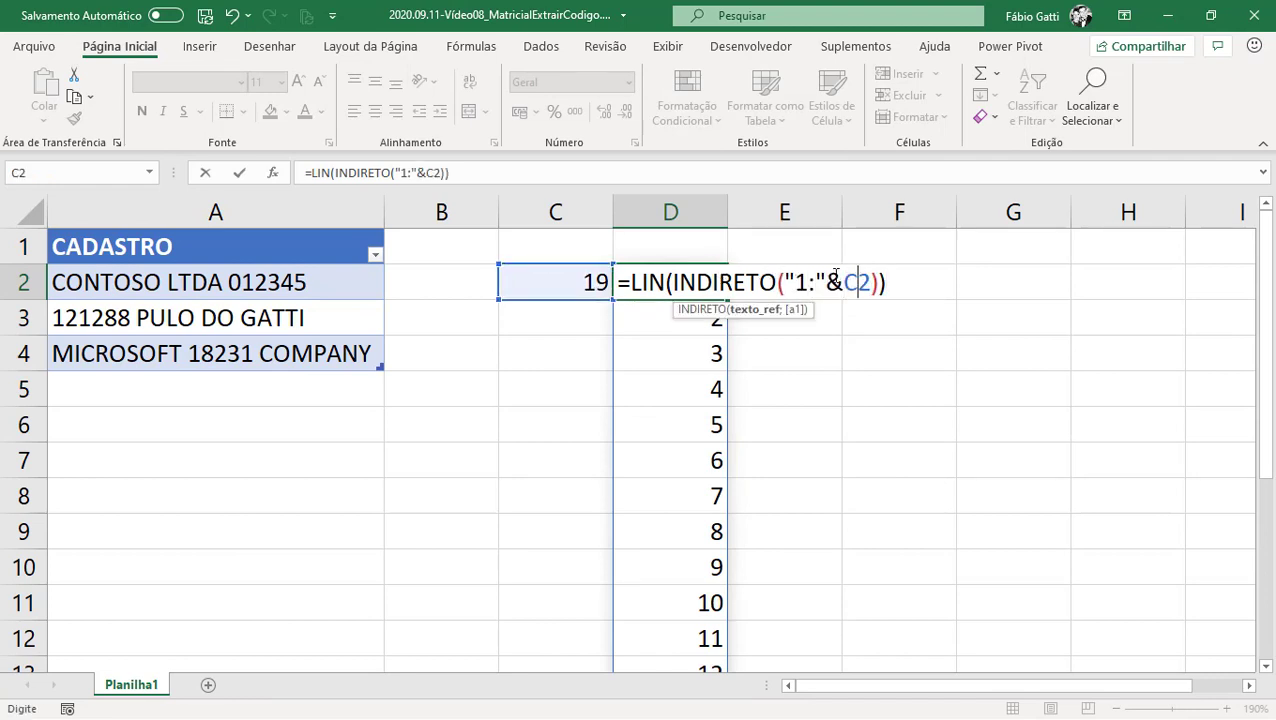
pyautogui.moveTo(789, 277)
pyautogui.mouseDown()
pyautogui.moveTo(865, 276)
pyautogui.moveTo(789, 278)
pyautogui.mouseUp()
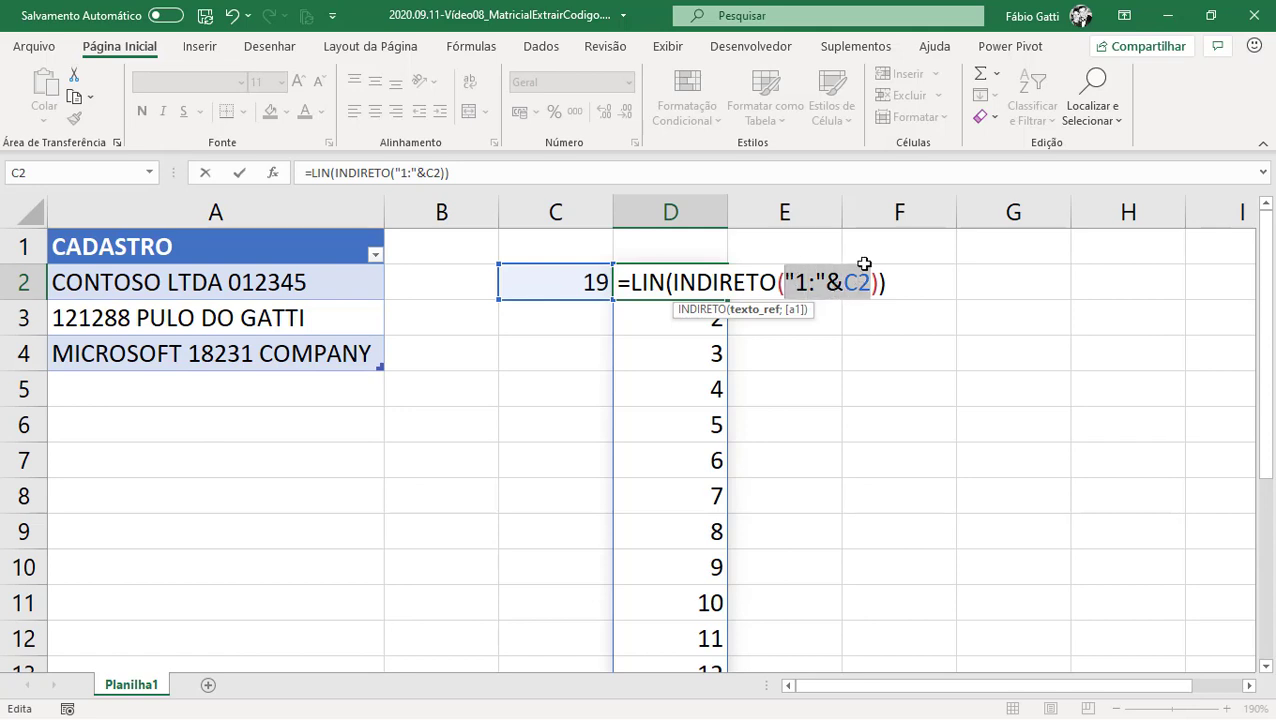
pyautogui.press('F9')
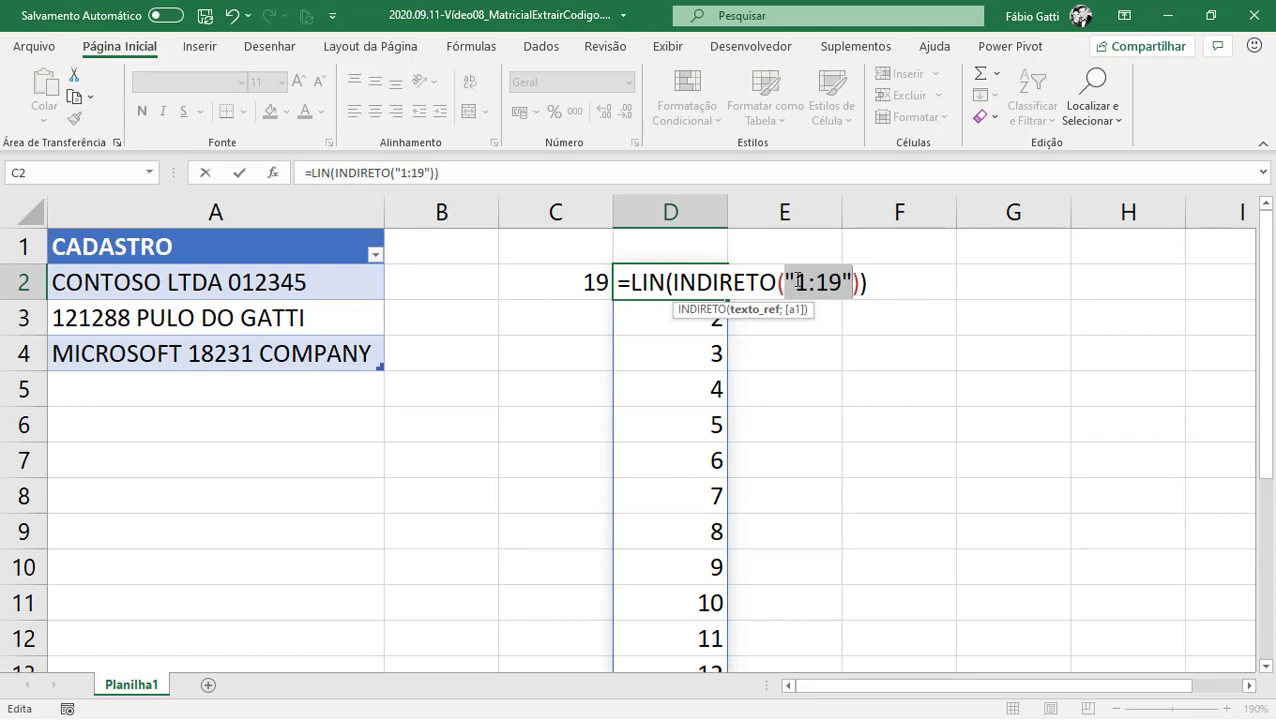
pyautogui.moveTo(797, 282); pyautogui.dragTo(840, 284)
pyautogui.rightClick(840, 285)
pyautogui.press('Escape')
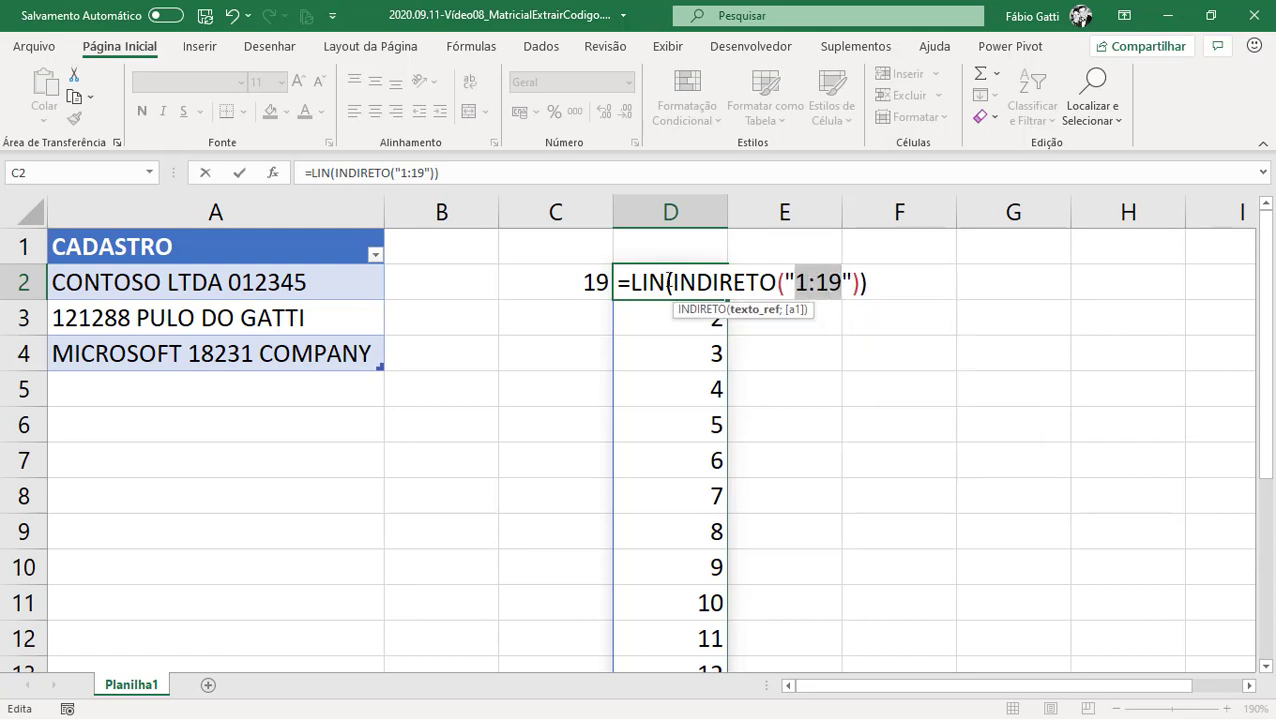
pyautogui.moveTo(672, 283); pyautogui.dragTo(862, 281)
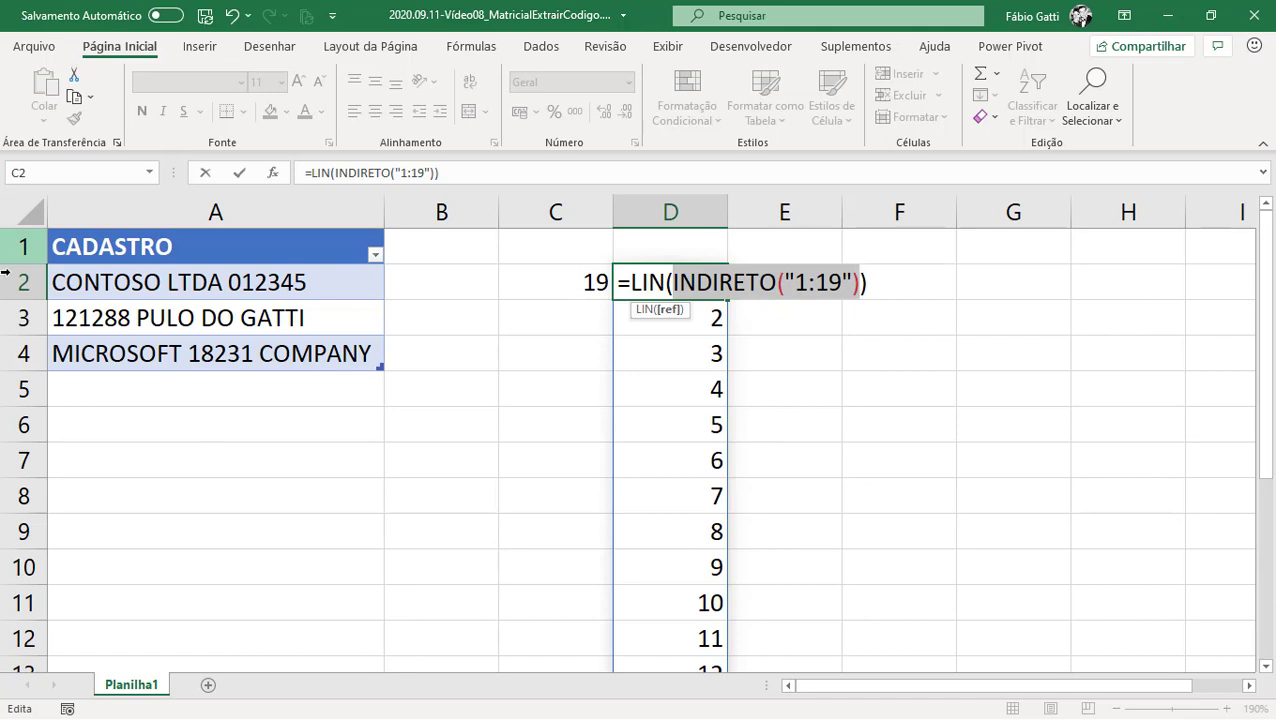
pyautogui.hotkey('ctrl', 'z')
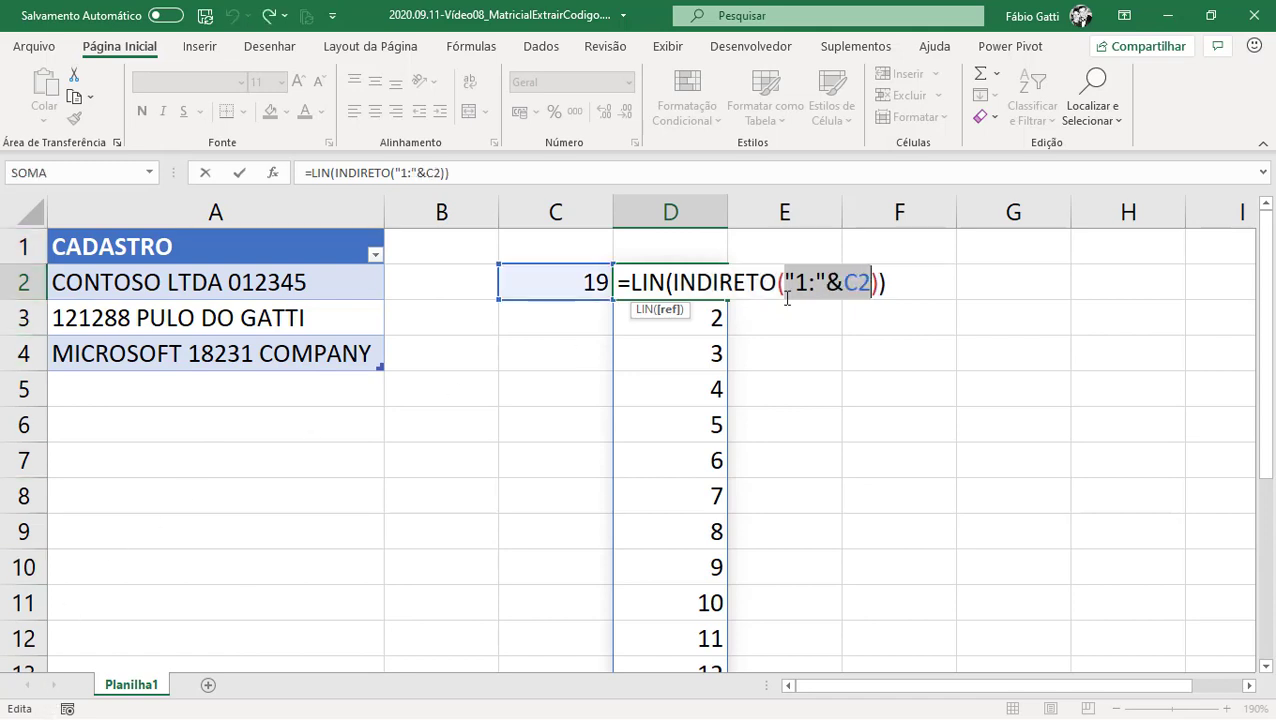
# Preview the array returned by the whole LIN expression, restore =LIN(INDIRETO("1:"&C2)) and commit it in D2
pyautogui.click(704, 282)
pyautogui.doubleClick(648, 282)
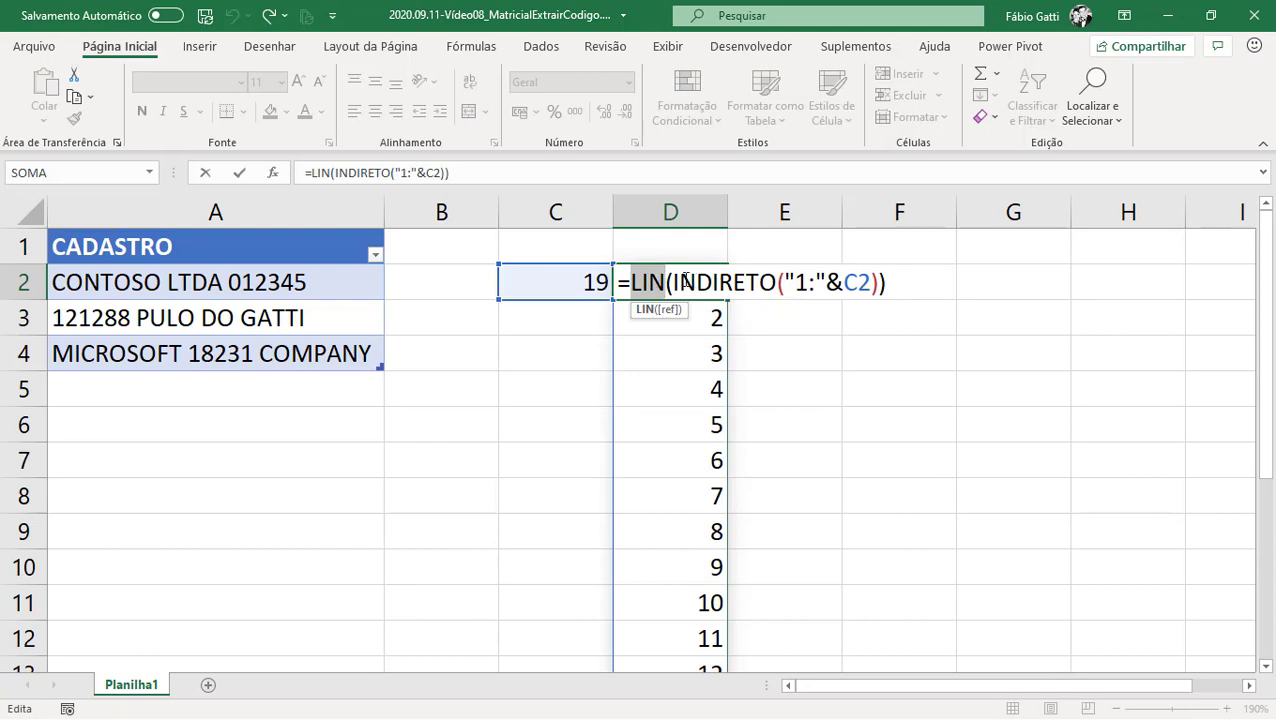
pyautogui.keyDown('shift'); pyautogui.click(880, 282); pyautogui.keyUp('shift')
pyautogui.keyDown('shift'); pyautogui.click(889, 282); pyautogui.keyUp('shift')
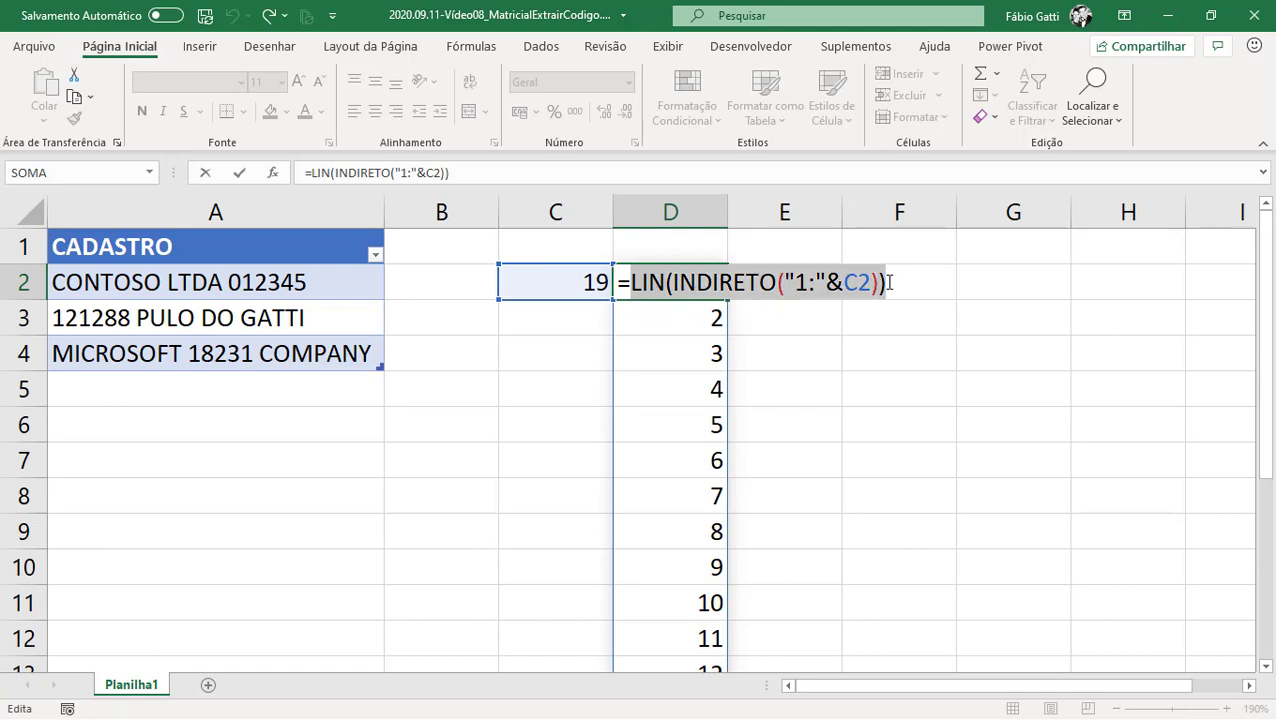
pyautogui.press('F9')
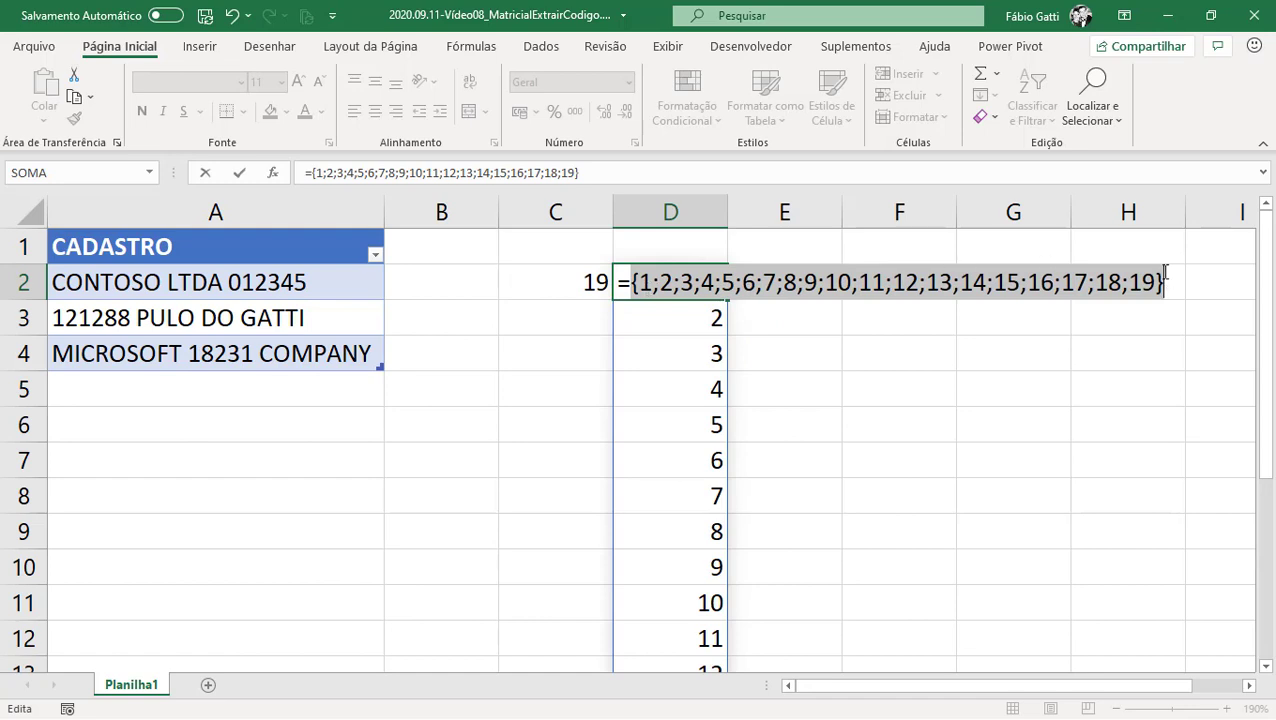
pyautogui.hotkey('ctrl', 'z')
pyautogui.press('Return')
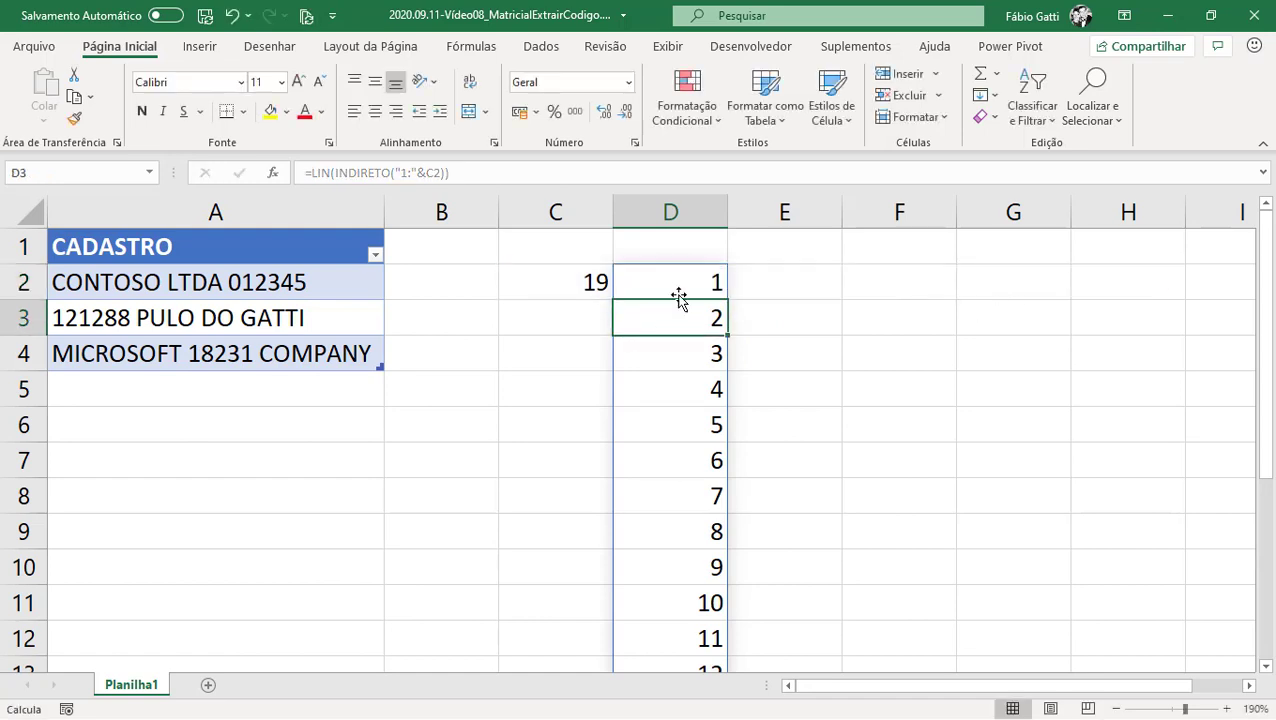
# Examine the position numbers spilled down column D and the formula in D2 that generates them
pyautogui.click(678, 296)
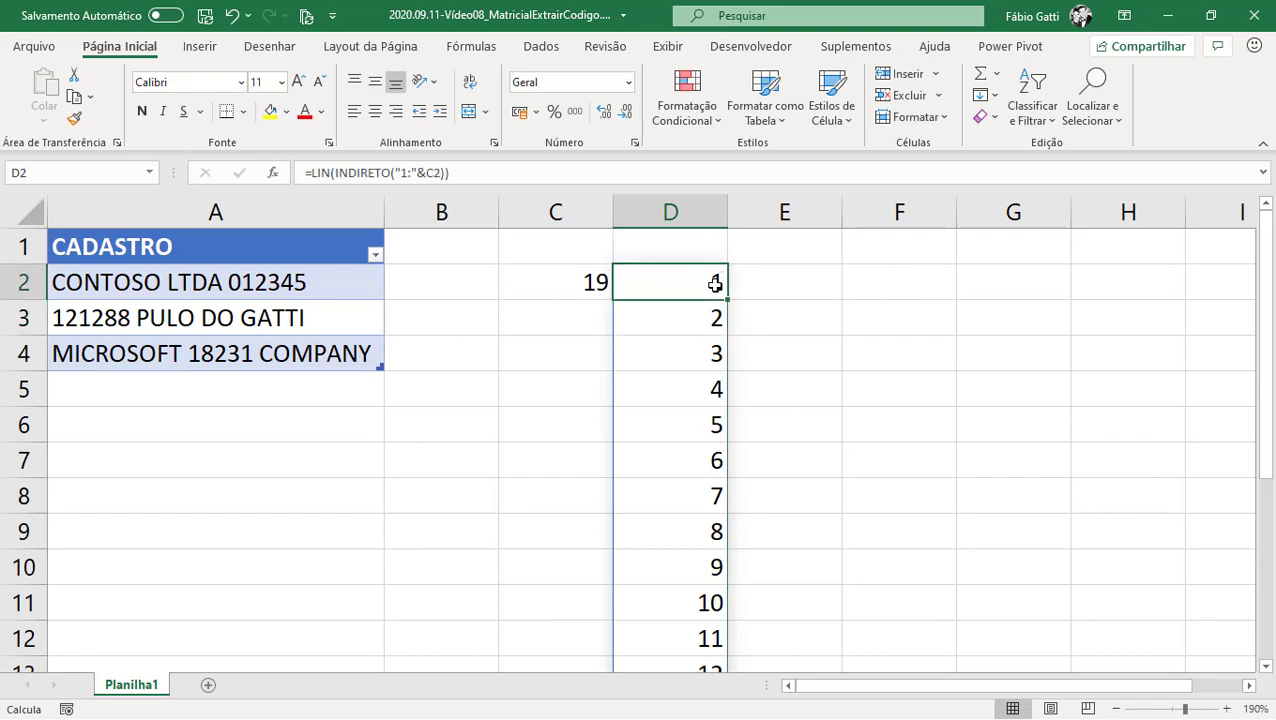
pyautogui.scroll(-1, 715, 284)
pyautogui.scroll(-2, 715, 284)
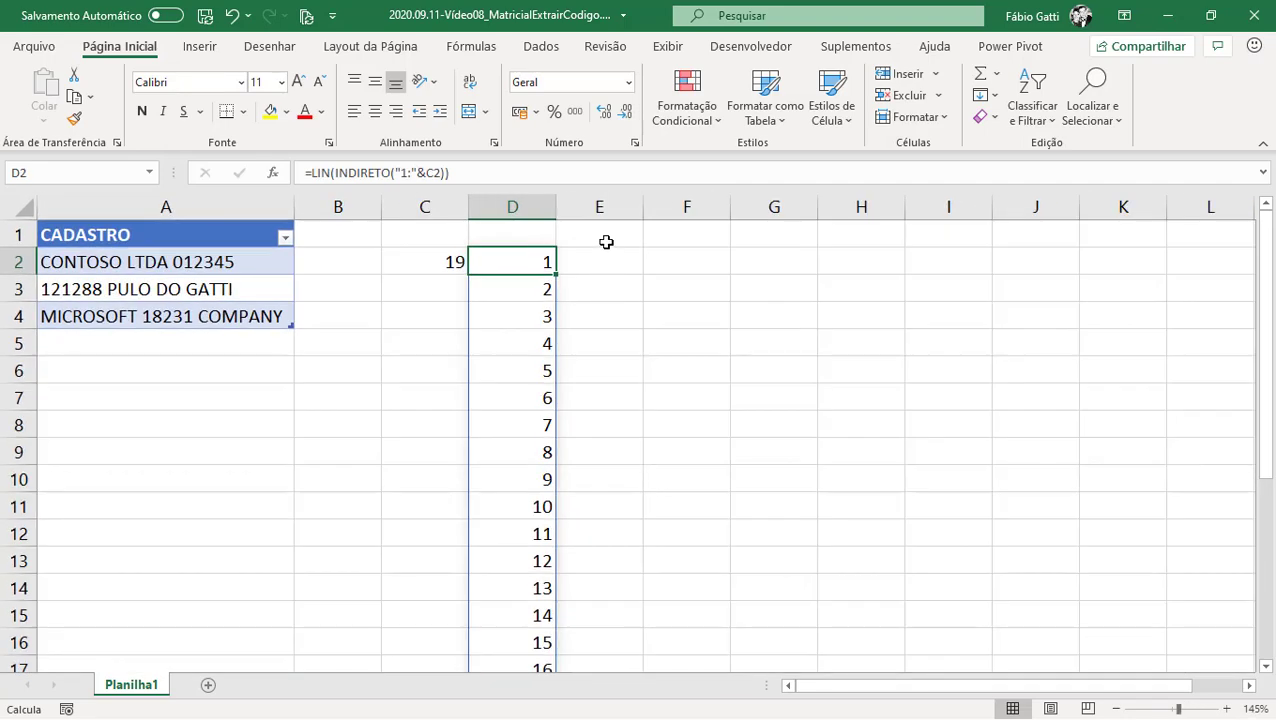
pyautogui.click(600, 262)
pyautogui.press('Left')
pyautogui.moveTo(543, 283); pyautogui.dragTo(507, 660)
pyautogui.scroll(1, 509, 352)
pyautogui.click(521, 254)
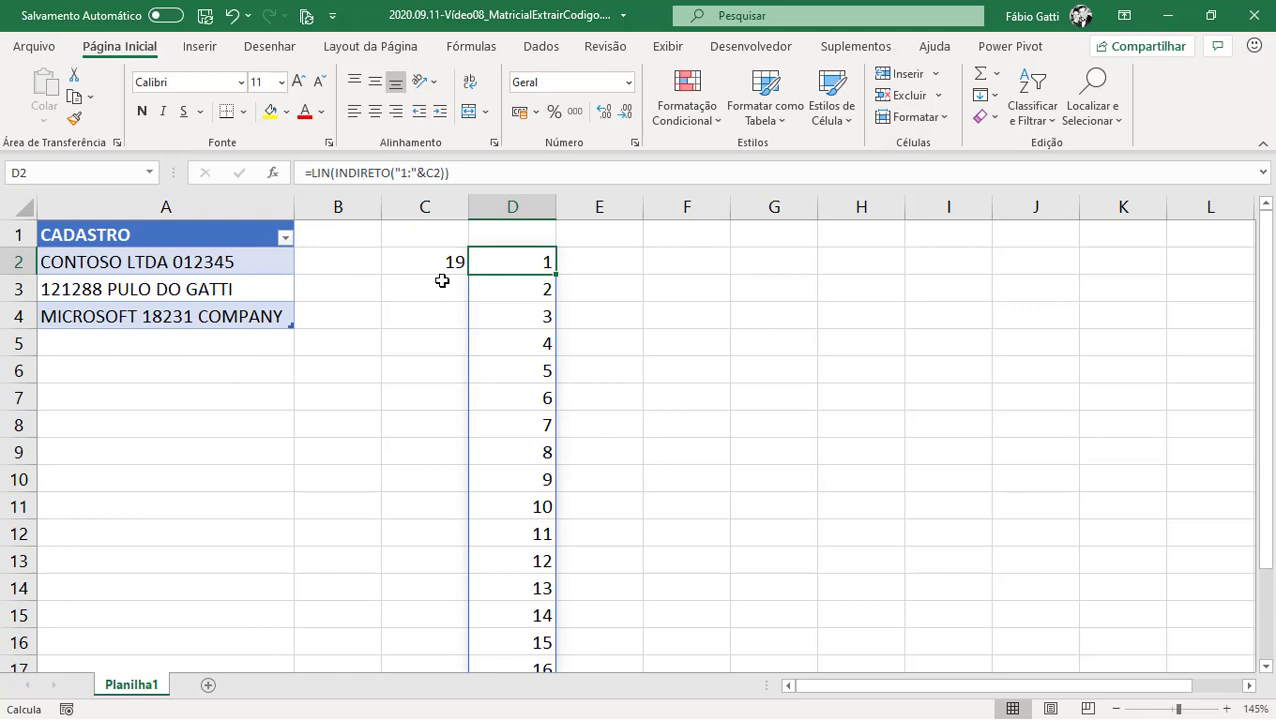
pyautogui.click(570, 262)
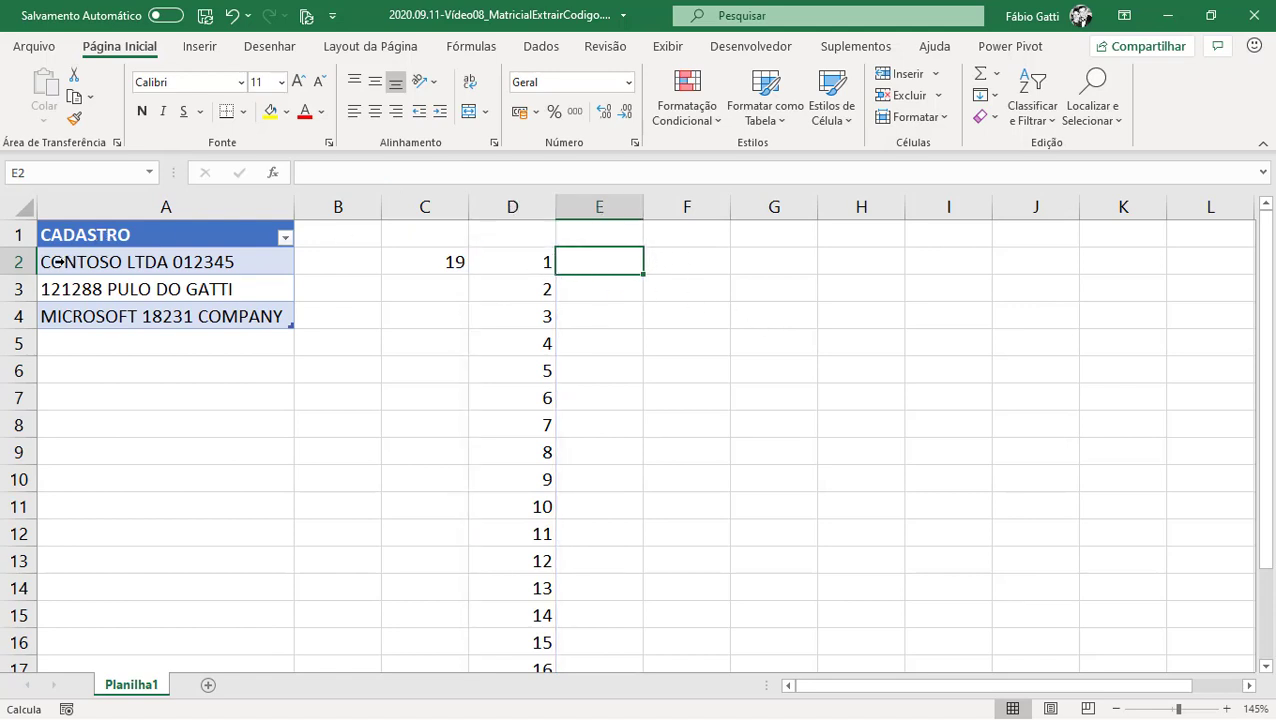
pyautogui.click(532, 265)
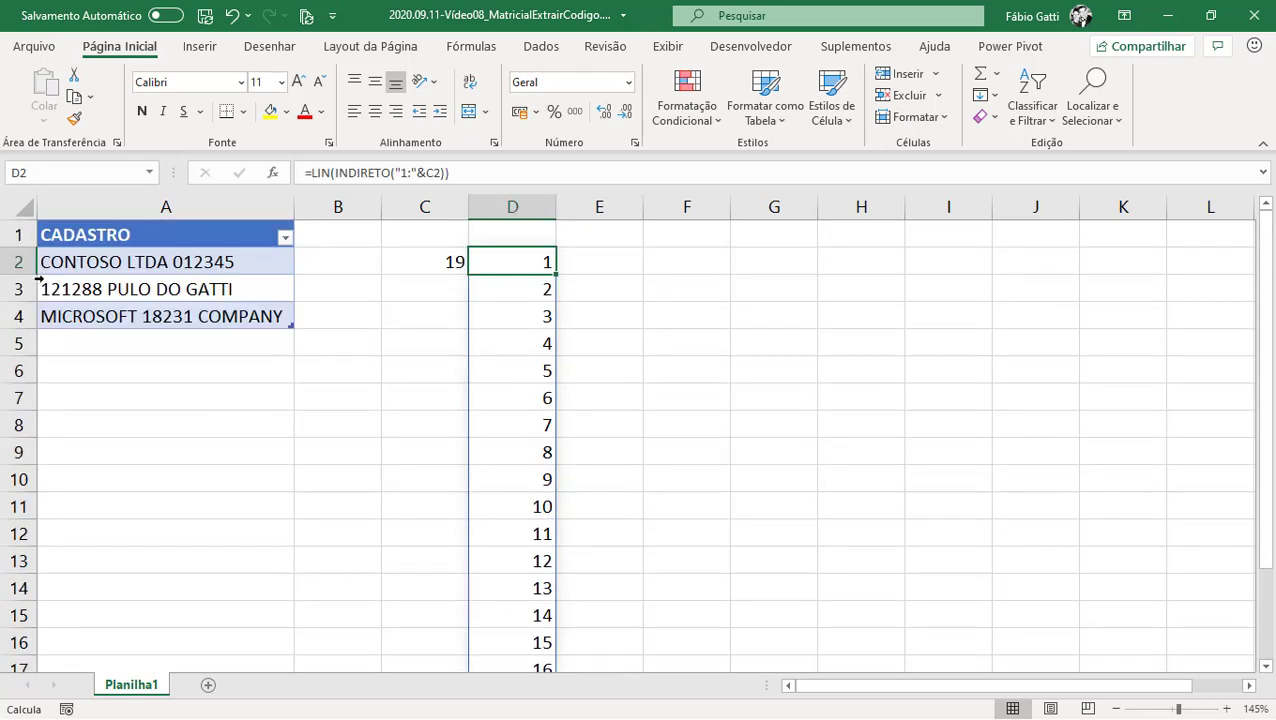
# Enter the letters C, O, N, T, O, S and O in E2:E8, one beside each position number
pyautogui.click(621, 268)
pyautogui.write('C')
pyautogui.press('Return')
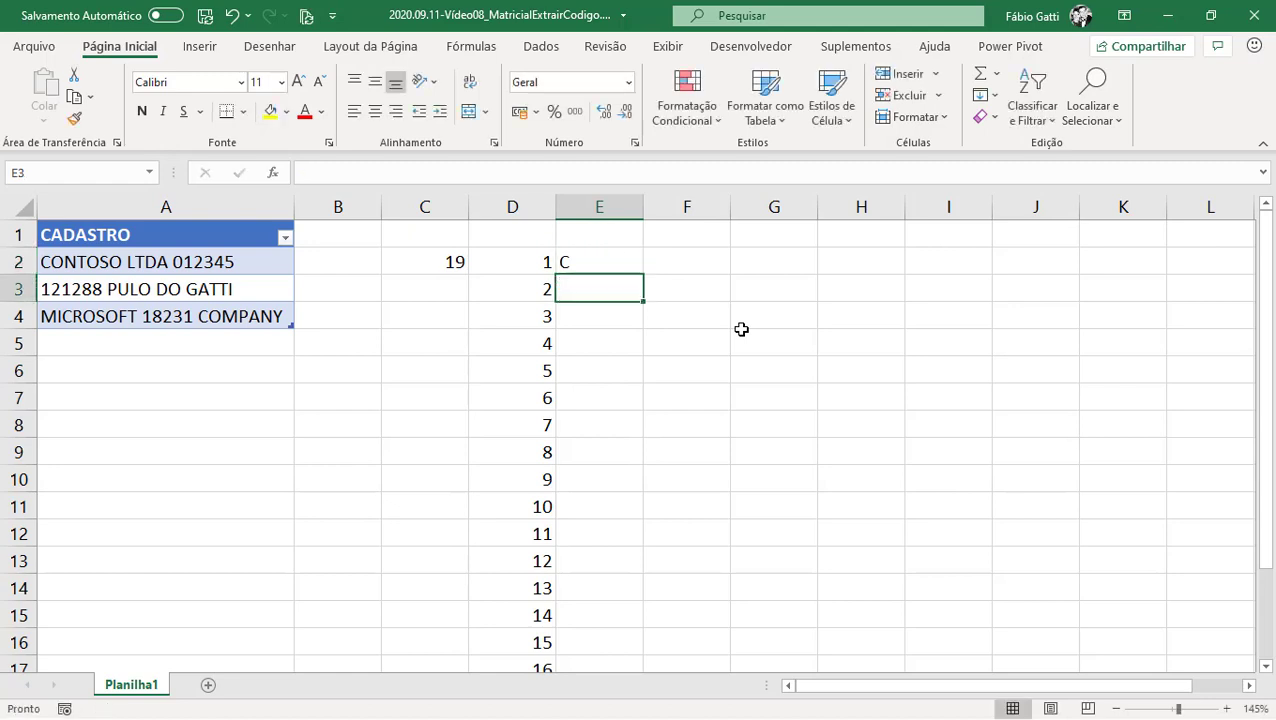
pyautogui.write('O')
pyautogui.press('Return')
pyautogui.write('N')
pyautogui.press('Return')
pyautogui.write('T')
pyautogui.press('Return')
pyautogui.write('O')
pyautogui.press('Return')
pyautogui.write('S')
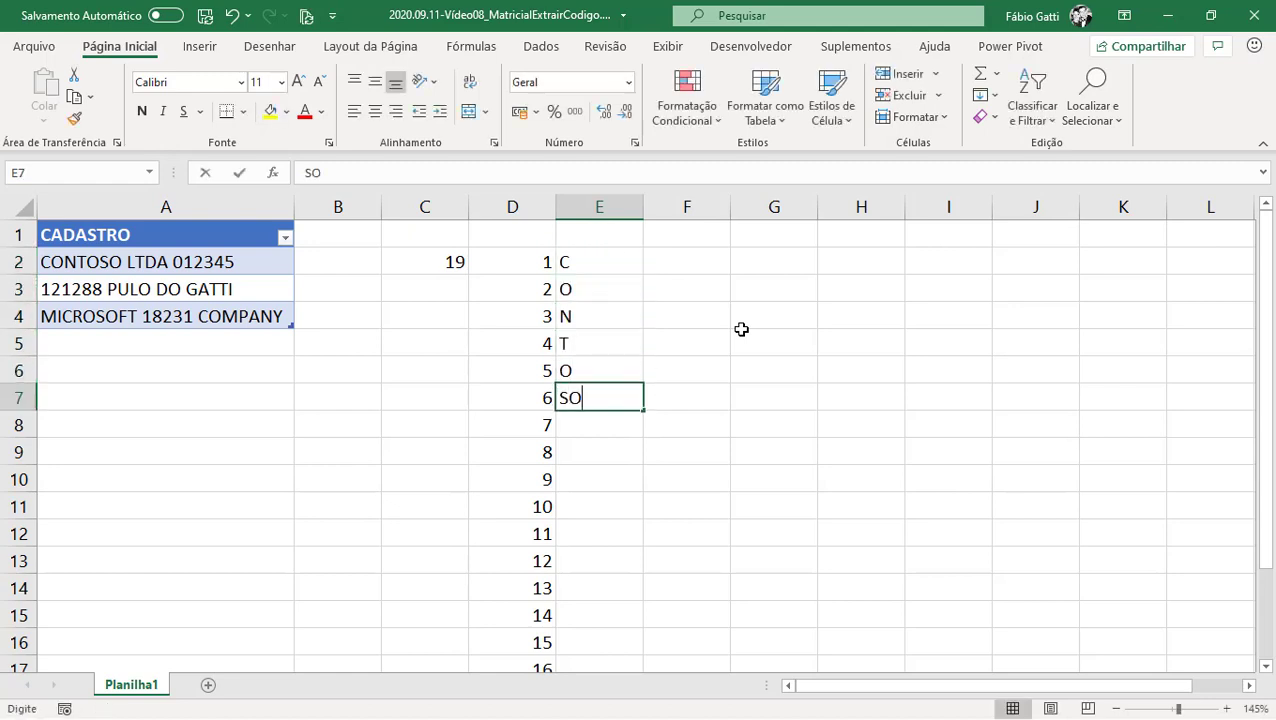
pyautogui.press('Return')
pyautogui.write('O')
pyautogui.press('Return')
# Review the letters beside their positions, and clear the manual entries from E2:E8
pyautogui.moveTo(587, 257); pyautogui.dragTo(527, 415)
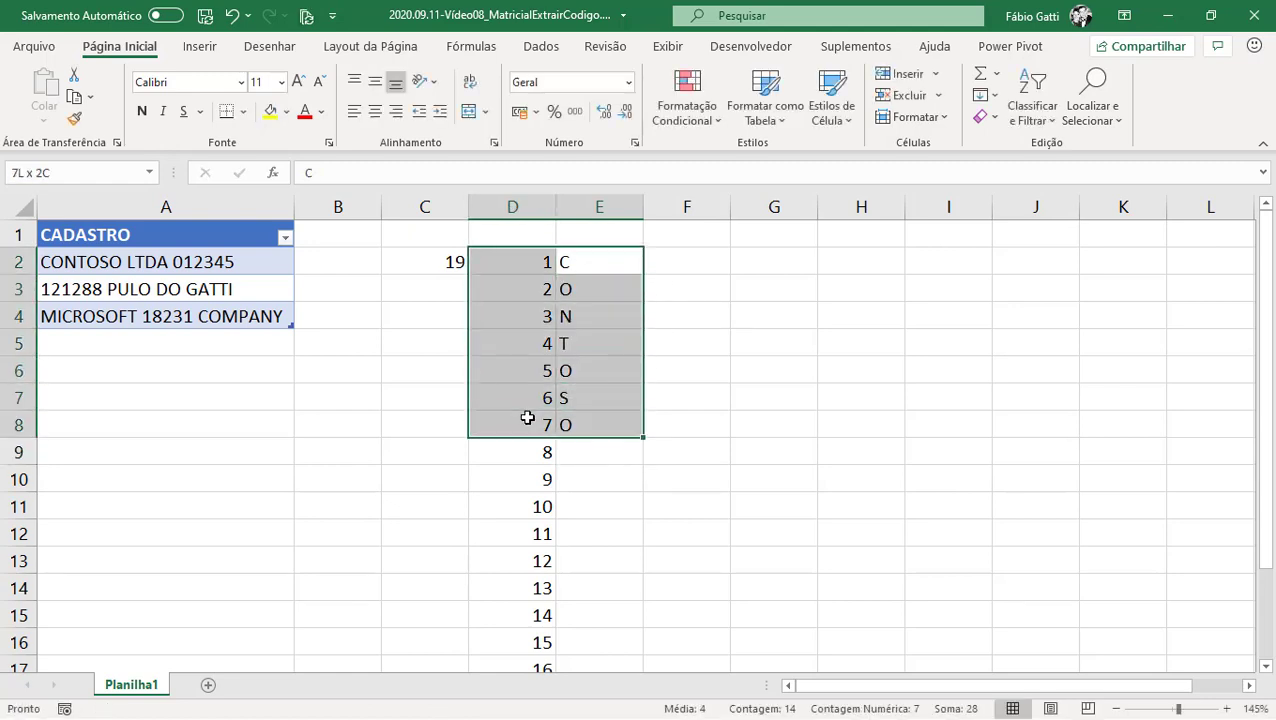
pyautogui.click(614, 457)
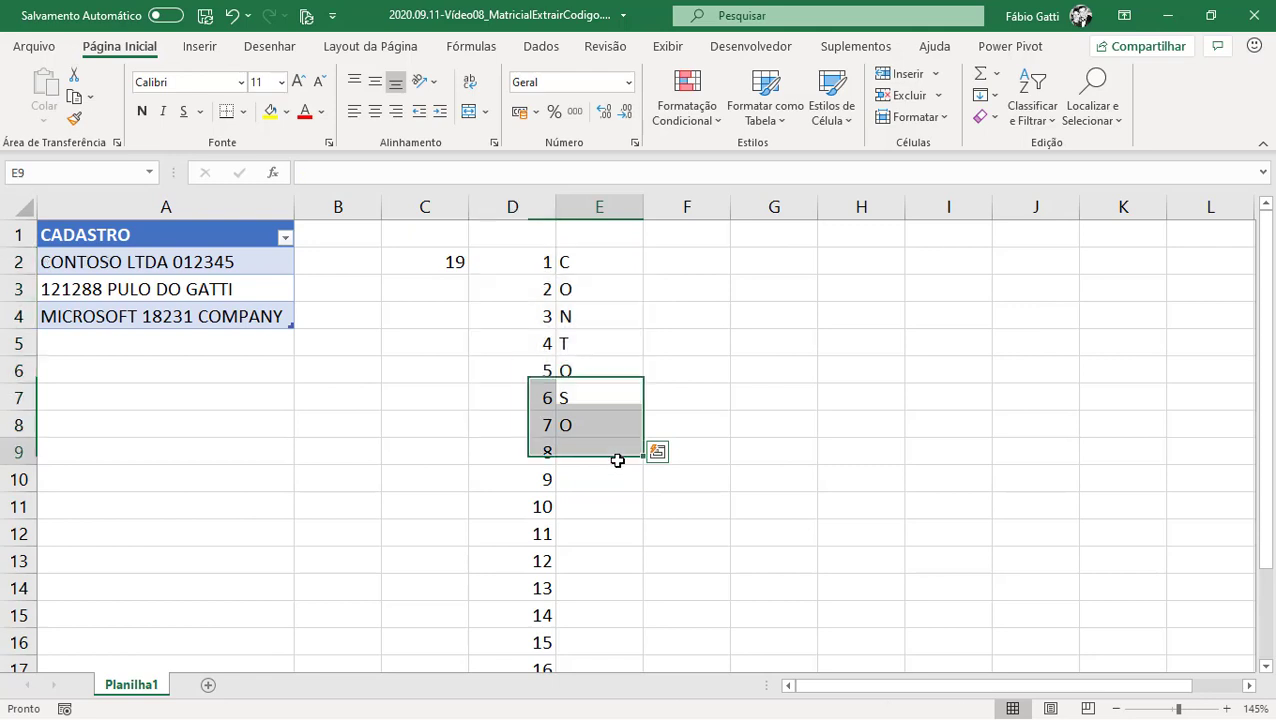
pyautogui.click(595, 478)
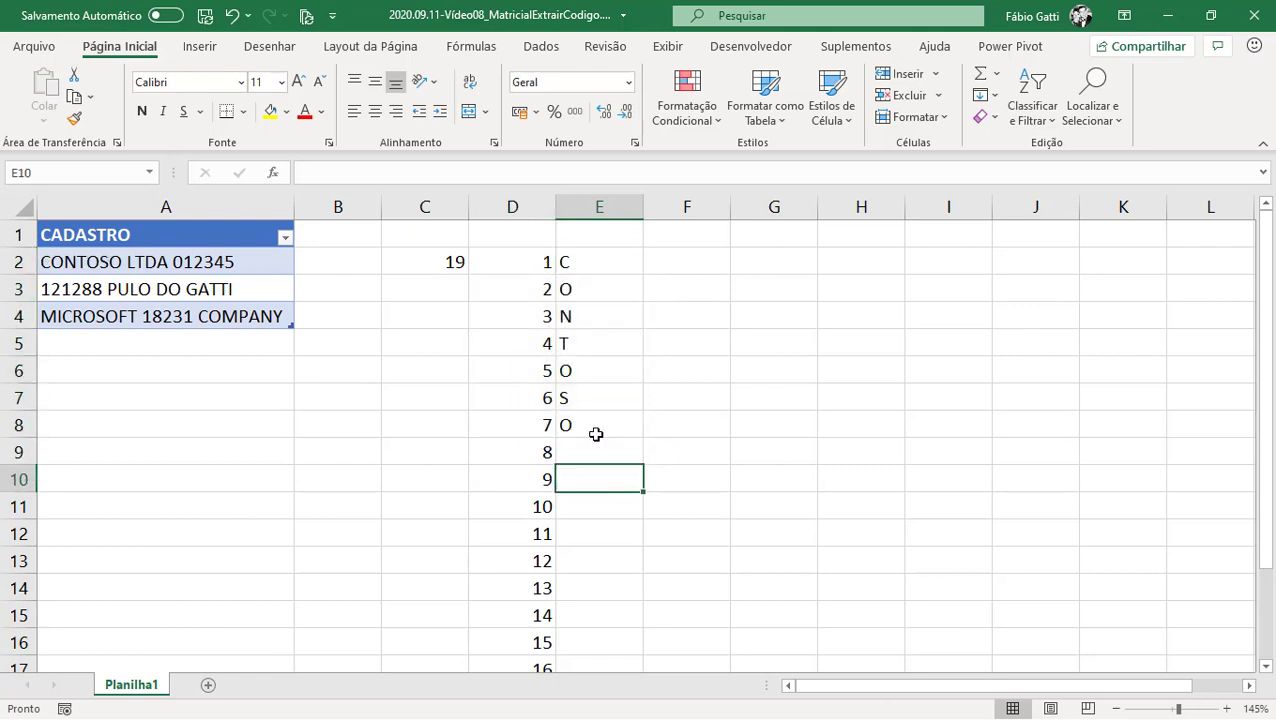
pyautogui.click(591, 505)
pyautogui.click(590, 533)
pyautogui.click(590, 558)
pyautogui.moveTo(587, 296); pyautogui.dragTo(588, 325)
pyautogui.moveTo(588, 262); pyautogui.dragTo(590, 416)
pyautogui.press('Delete')
pyautogui.press('Right')
pyautogui.press('Left')
pyautogui.write('=L')
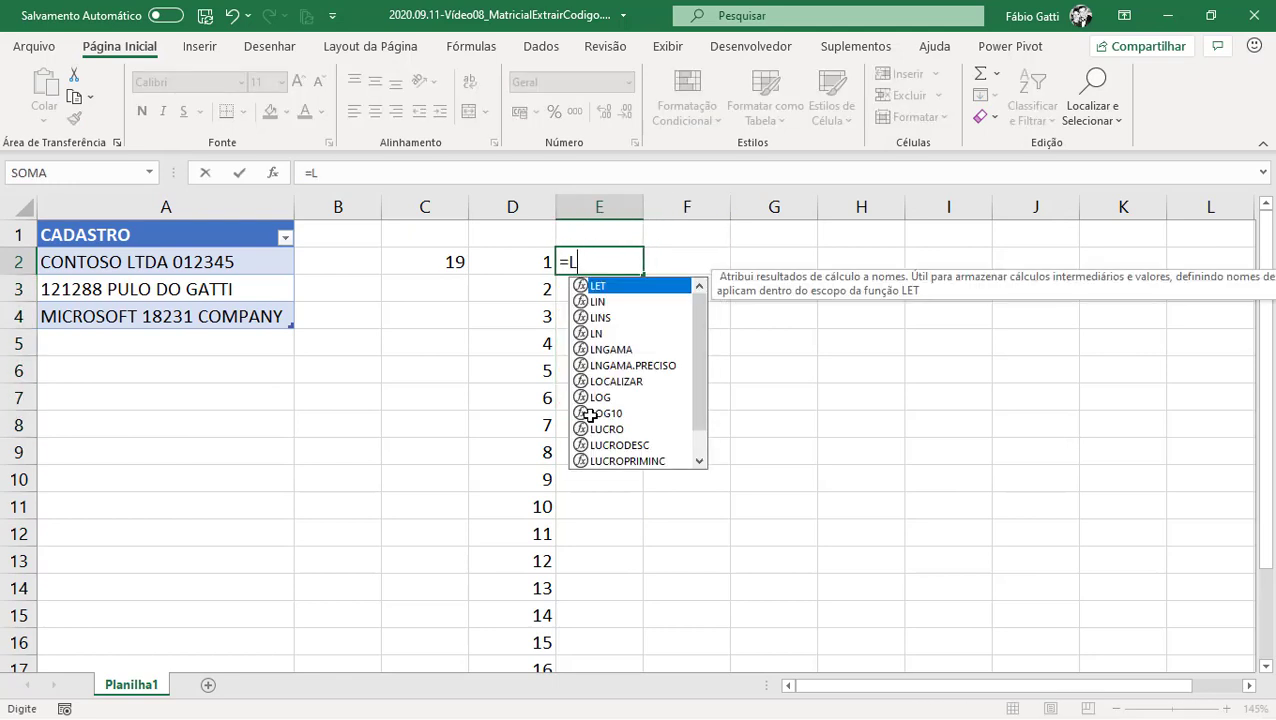
pyautogui.press('BackSpace')
pyautogui.write('EXT')
pyautogui.press('Tab')
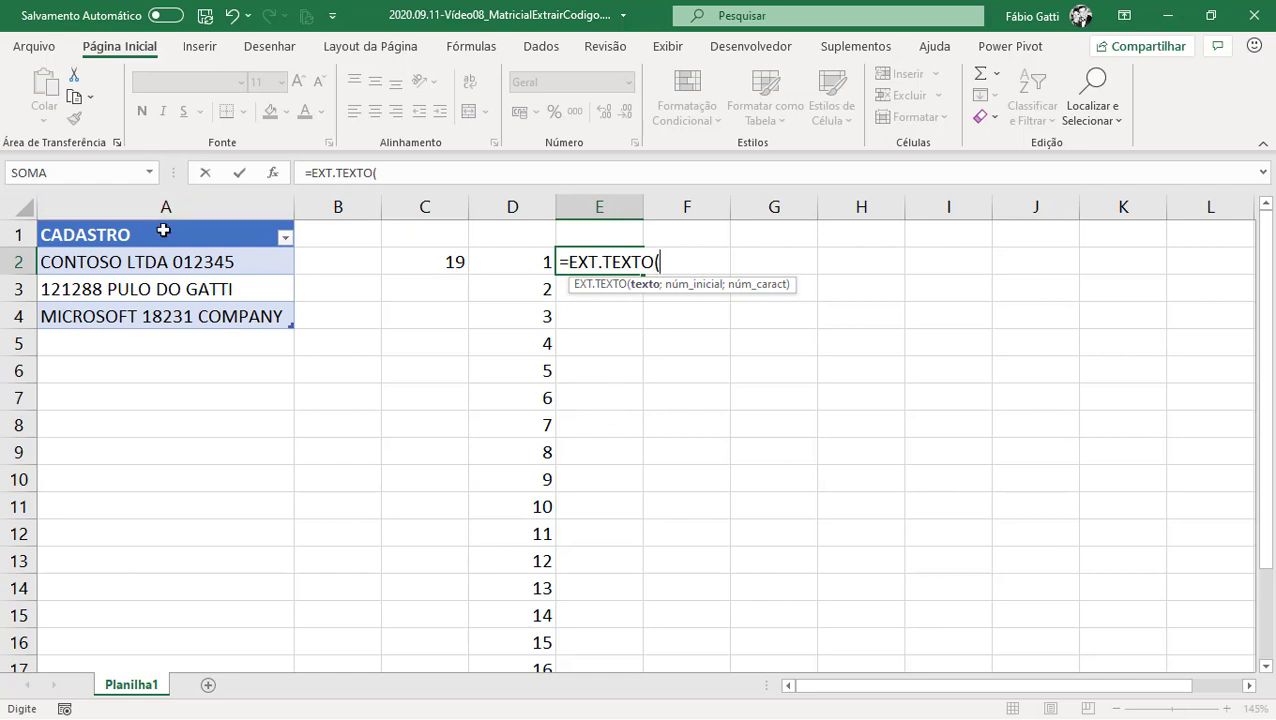
pyautogui.click(152, 262)
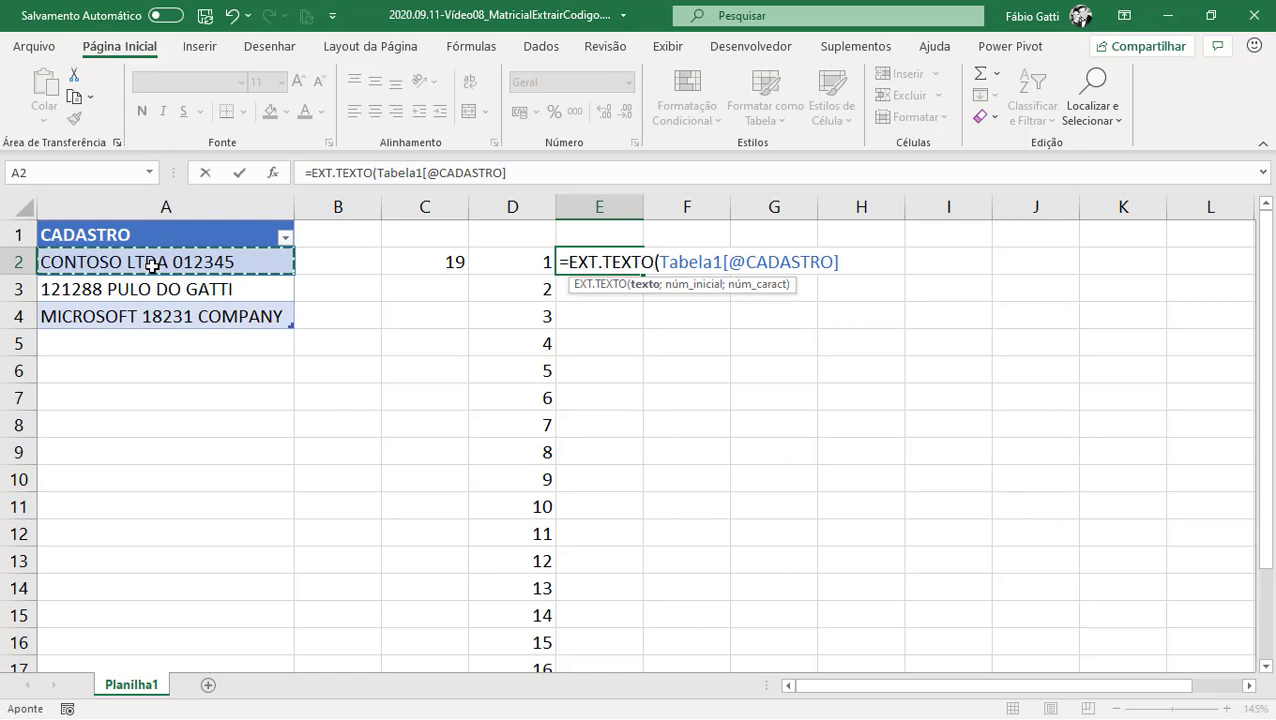
pyautogui.write(';')
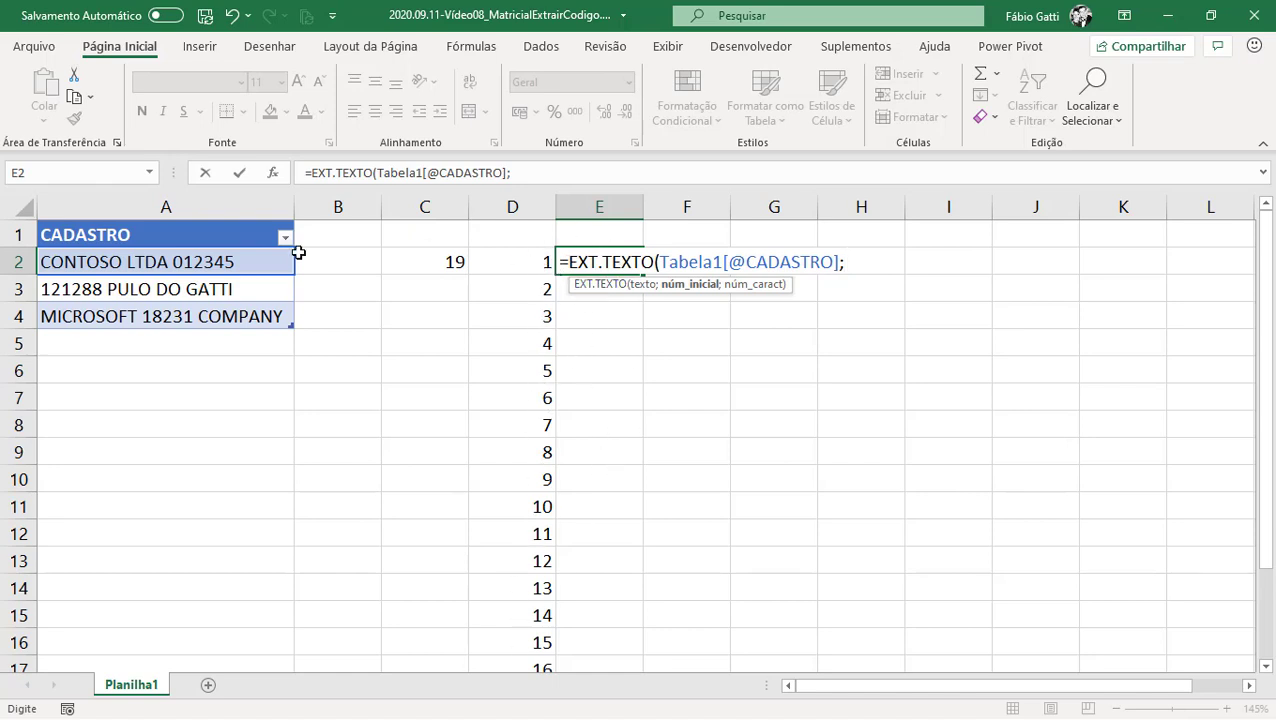
pyautogui.click(507, 263)
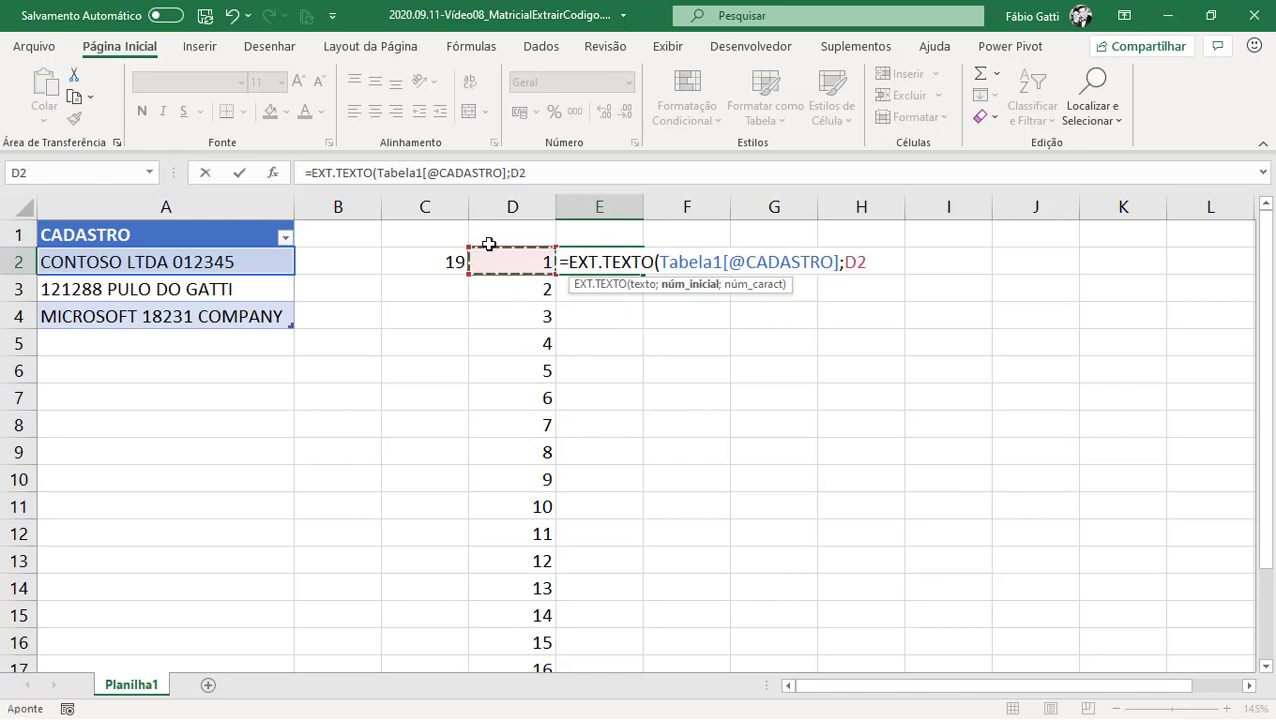
pyautogui.write('#')
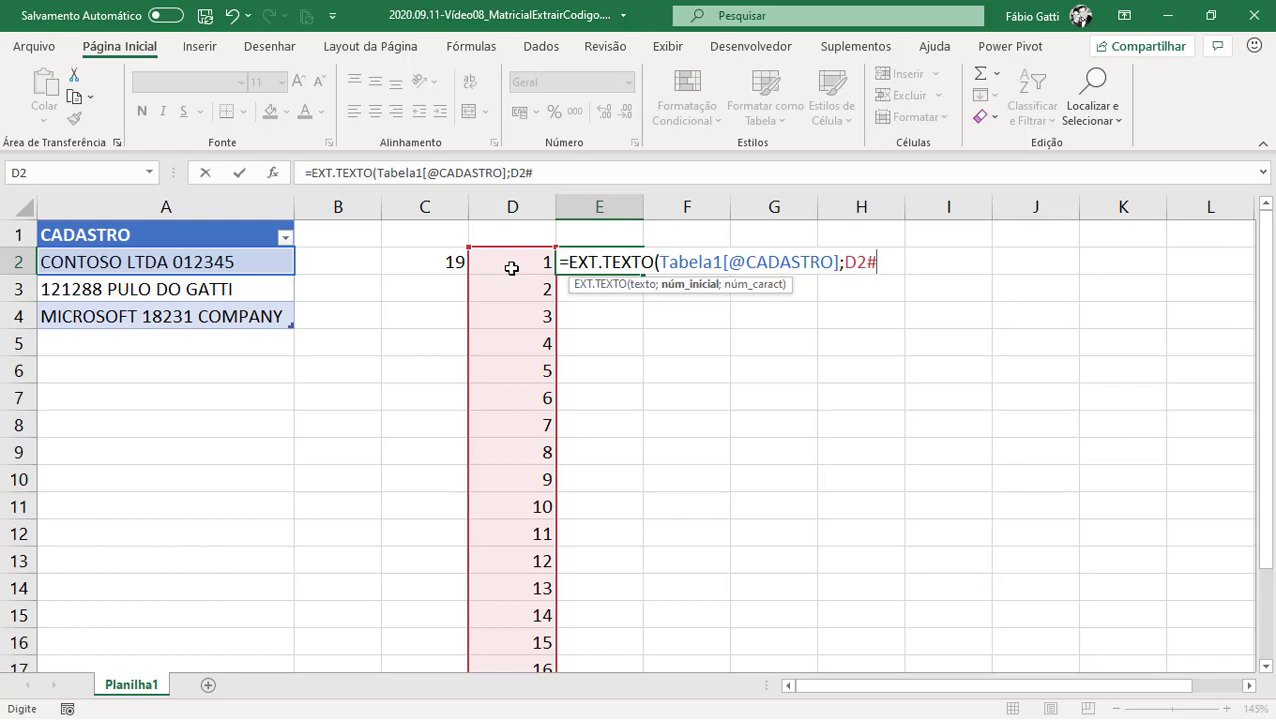
pyautogui.press('BackSpace')
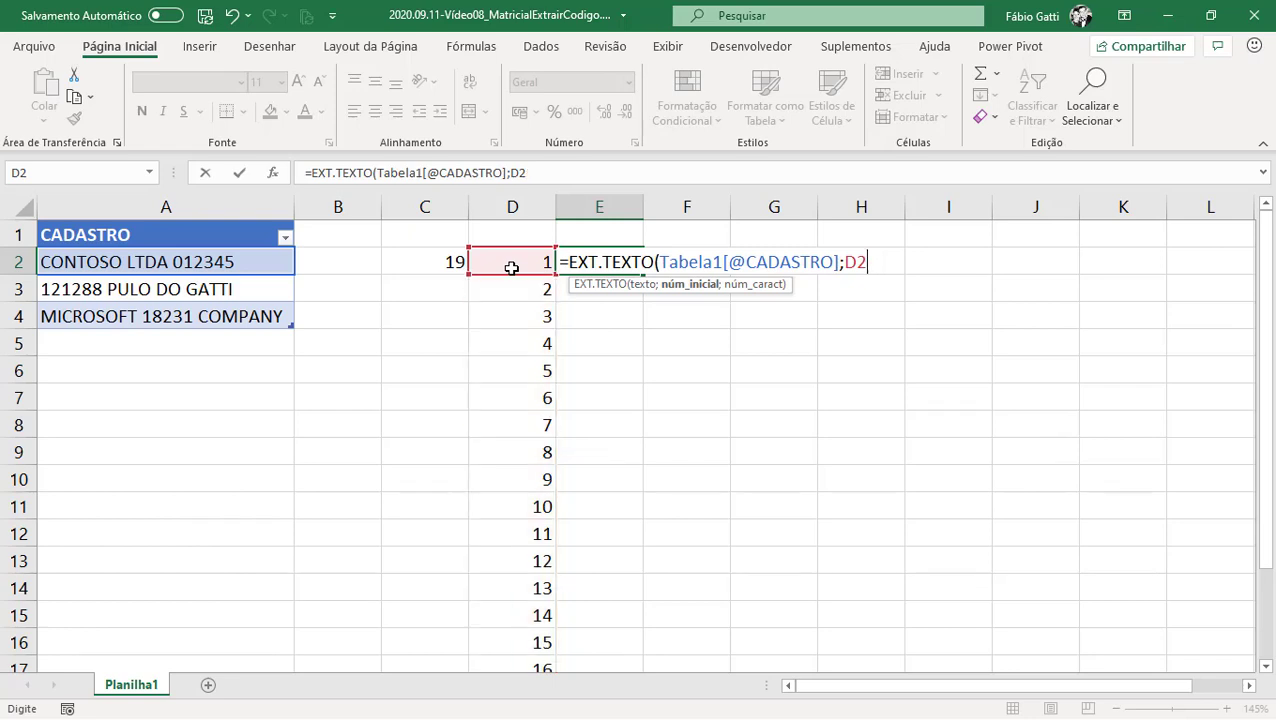
pyautogui.write('#;')
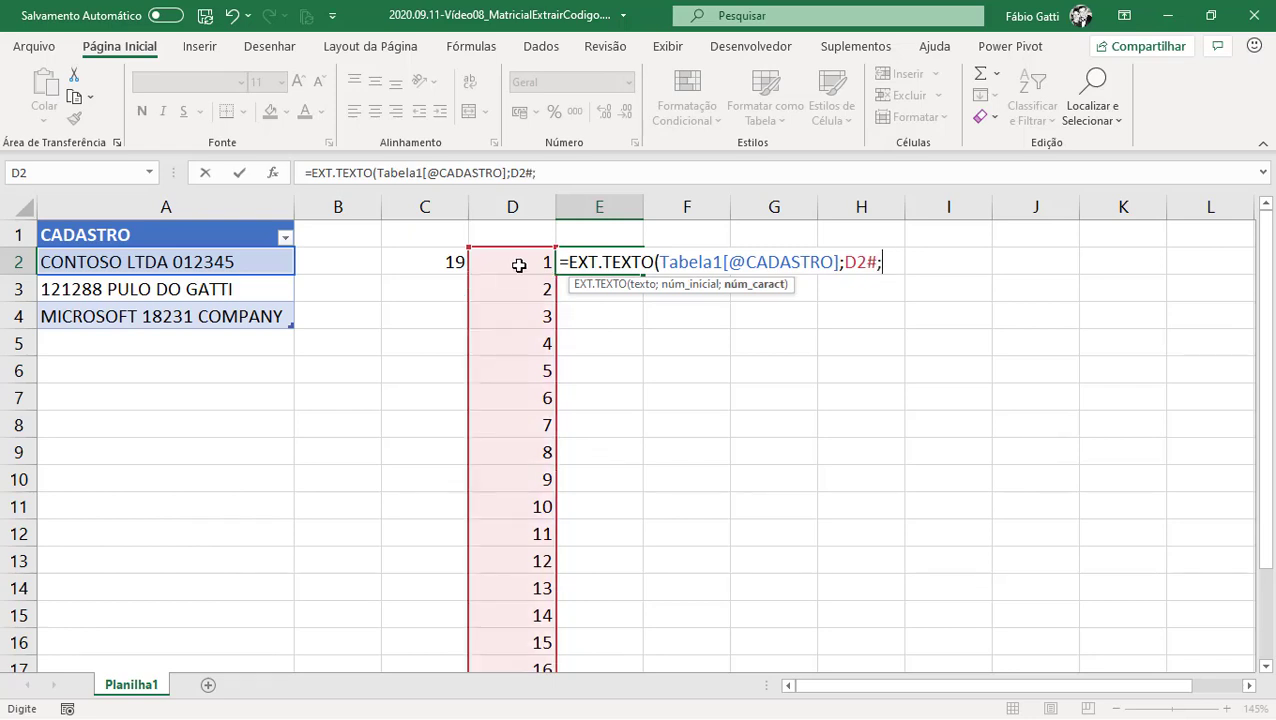
pyautogui.write('1)')
pyautogui.press('Return')
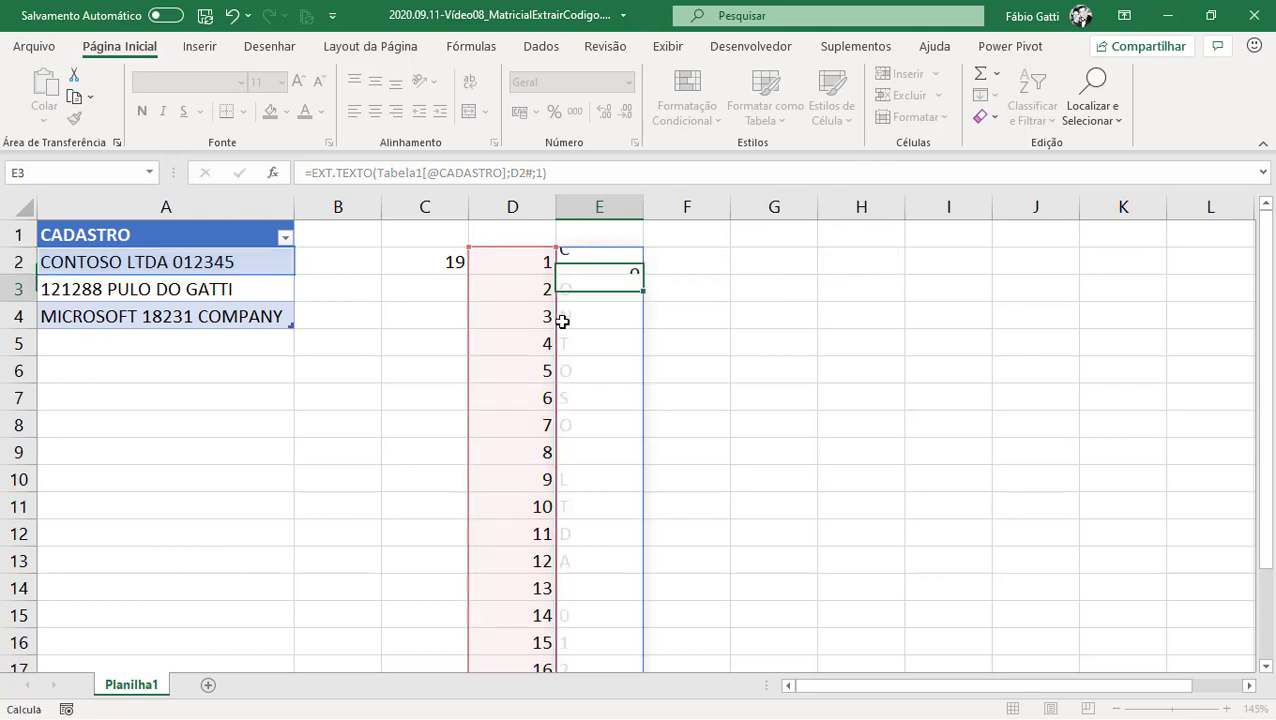
pyautogui.scroll(-1, 594, 422)
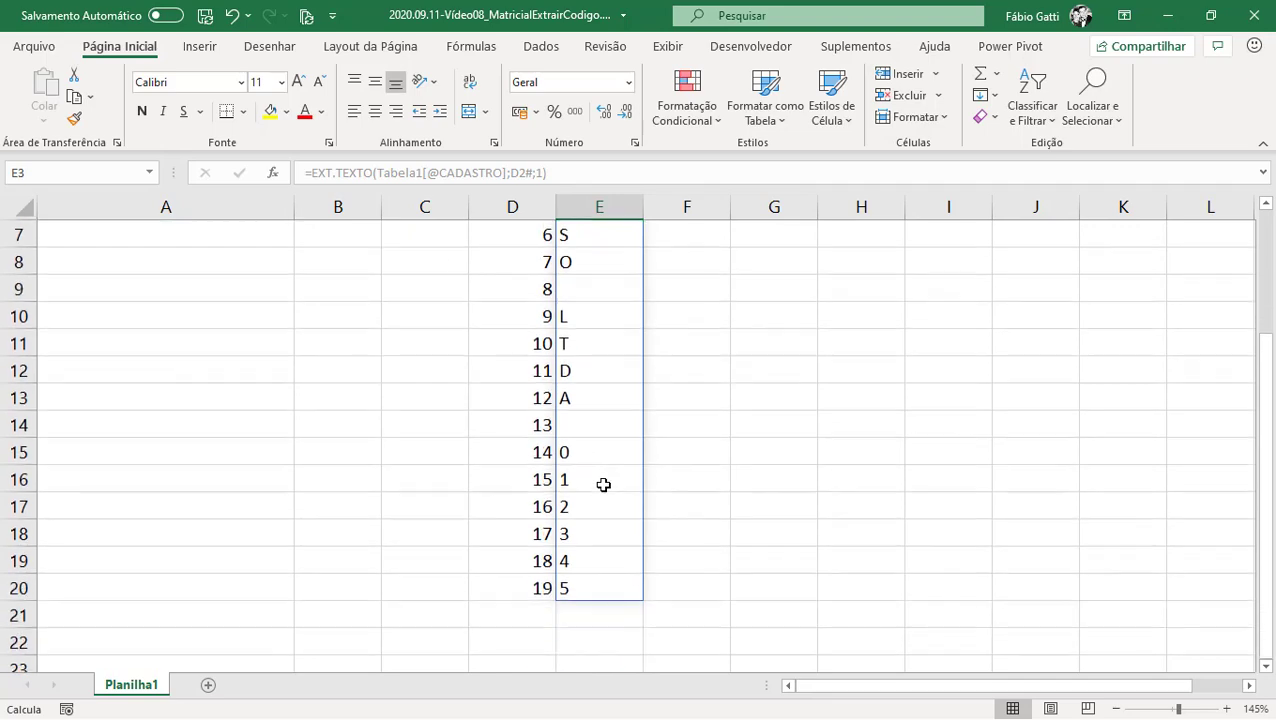
pyautogui.scroll(2, 603, 484)
pyautogui.scroll(-1, 658, 367)
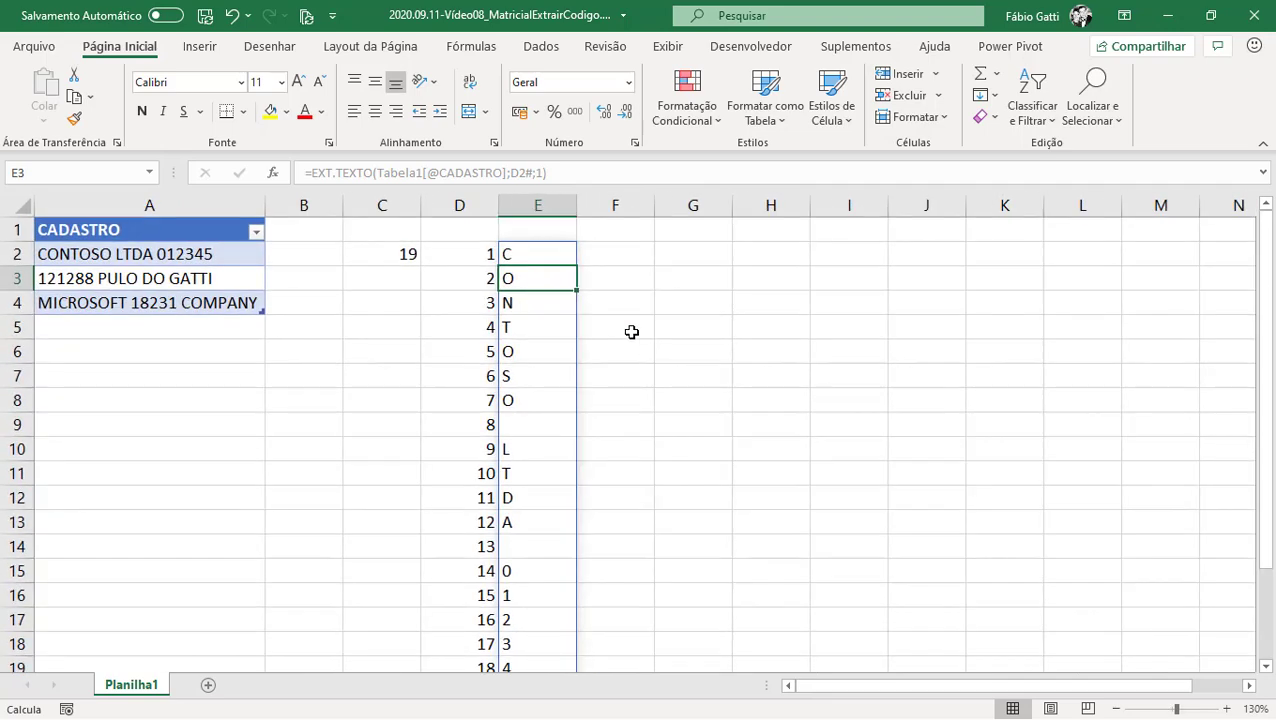
pyautogui.scroll(-1, 546, 306)
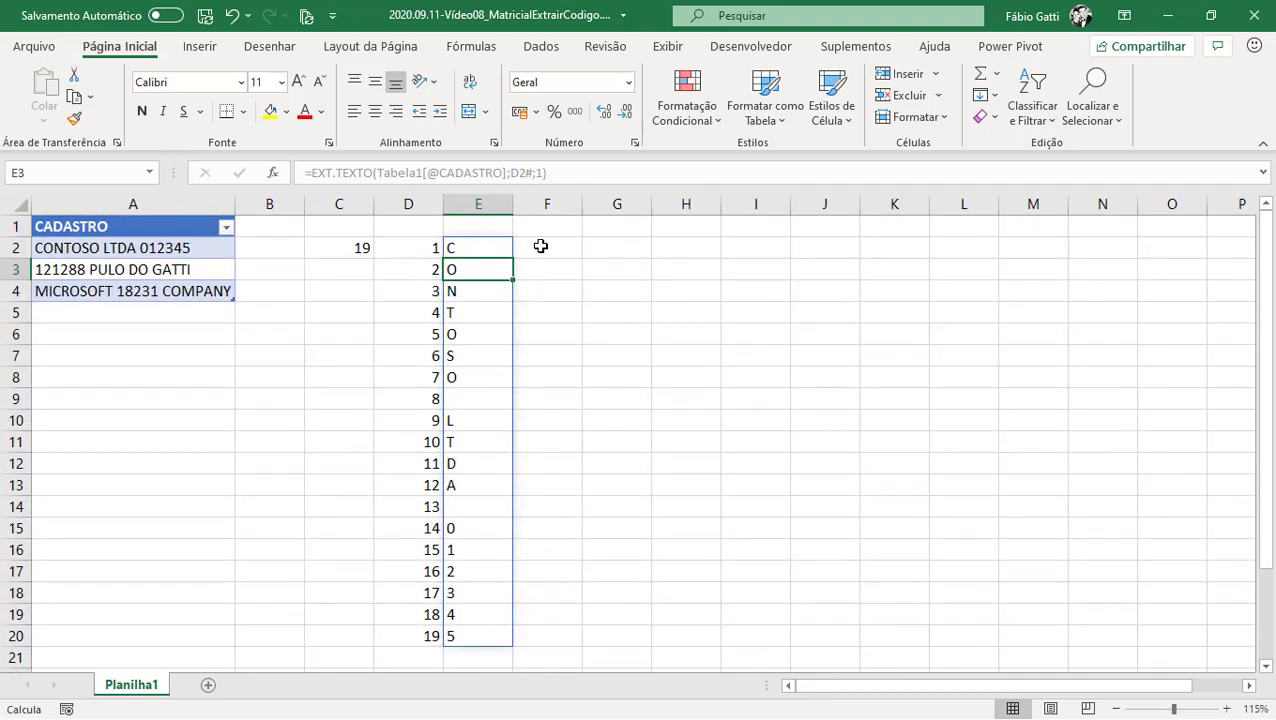
# Enter =ÉNÚM(E2#) in F2 to test whether each extracted character is a number
pyautogui.click(540, 246)
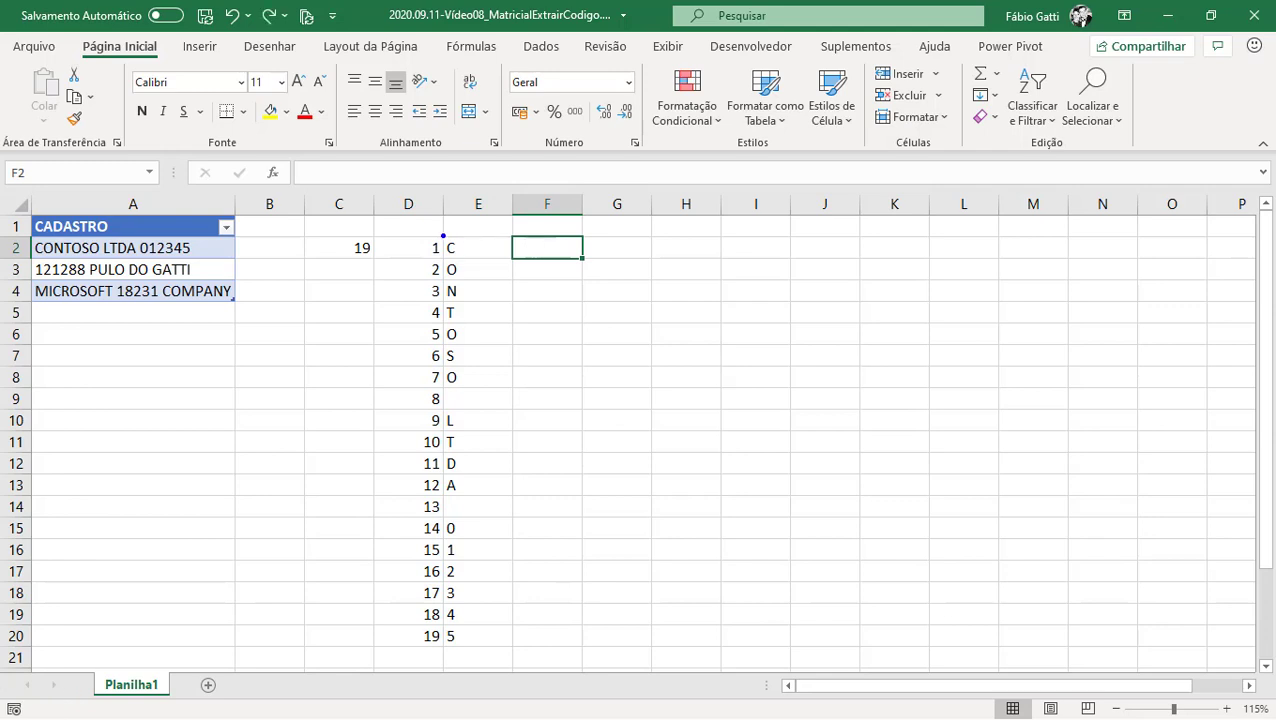
pyautogui.moveTo(459, 243)
pyautogui.mouseDown()
pyautogui.moveTo(541, 222)
pyautogui.moveTo(540, 240)
pyautogui.mouseUp()
pyautogui.moveTo(463, 522)
pyautogui.mouseDown()
pyautogui.moveTo(486, 494)
pyautogui.moveTo(530, 504)
pyautogui.moveTo(536, 524)
pyautogui.mouseUp()
pyautogui.press('Escape')
pyautogui.write('=ÉNÚM(')
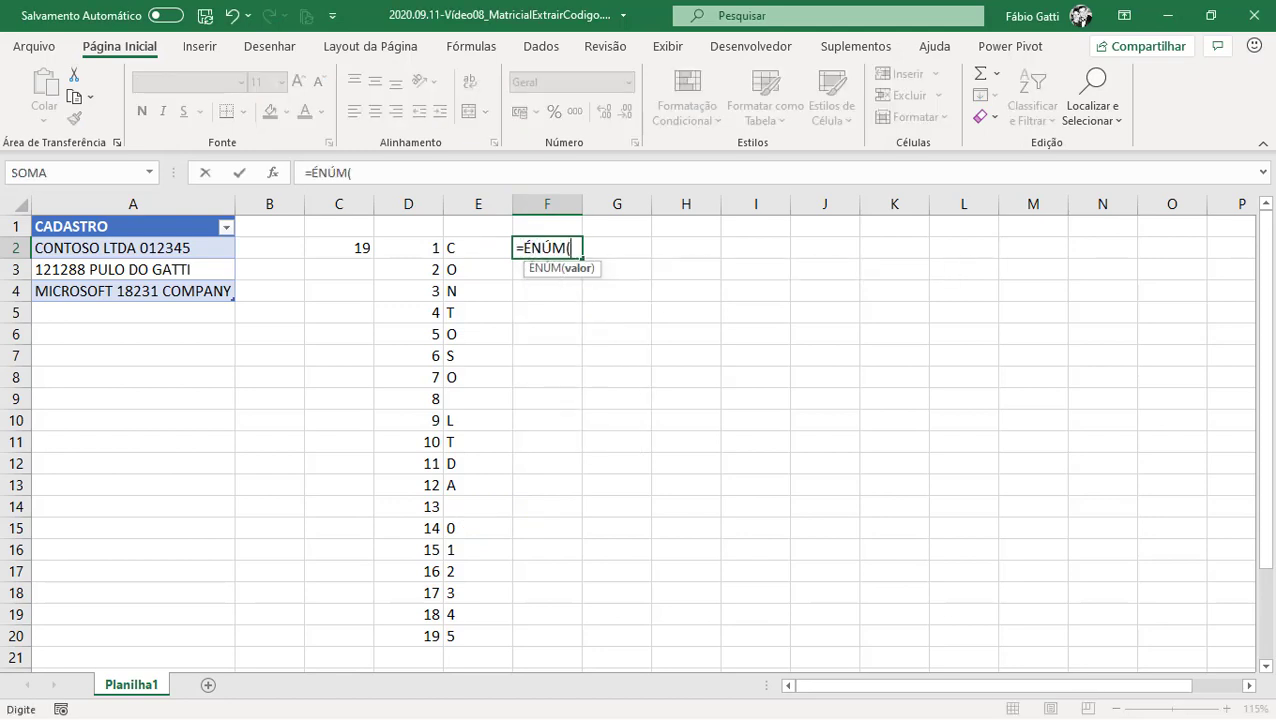
pyautogui.click(474, 245)
pyautogui.write('#)')
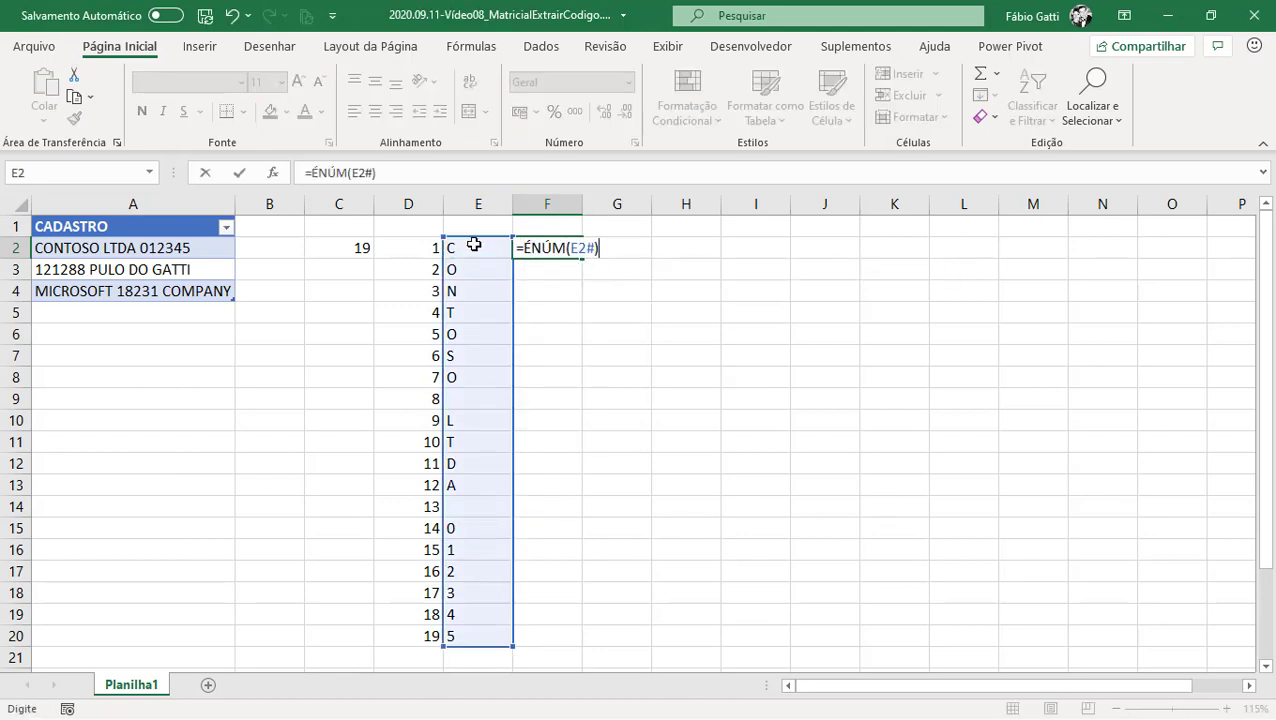
pyautogui.press('Return')
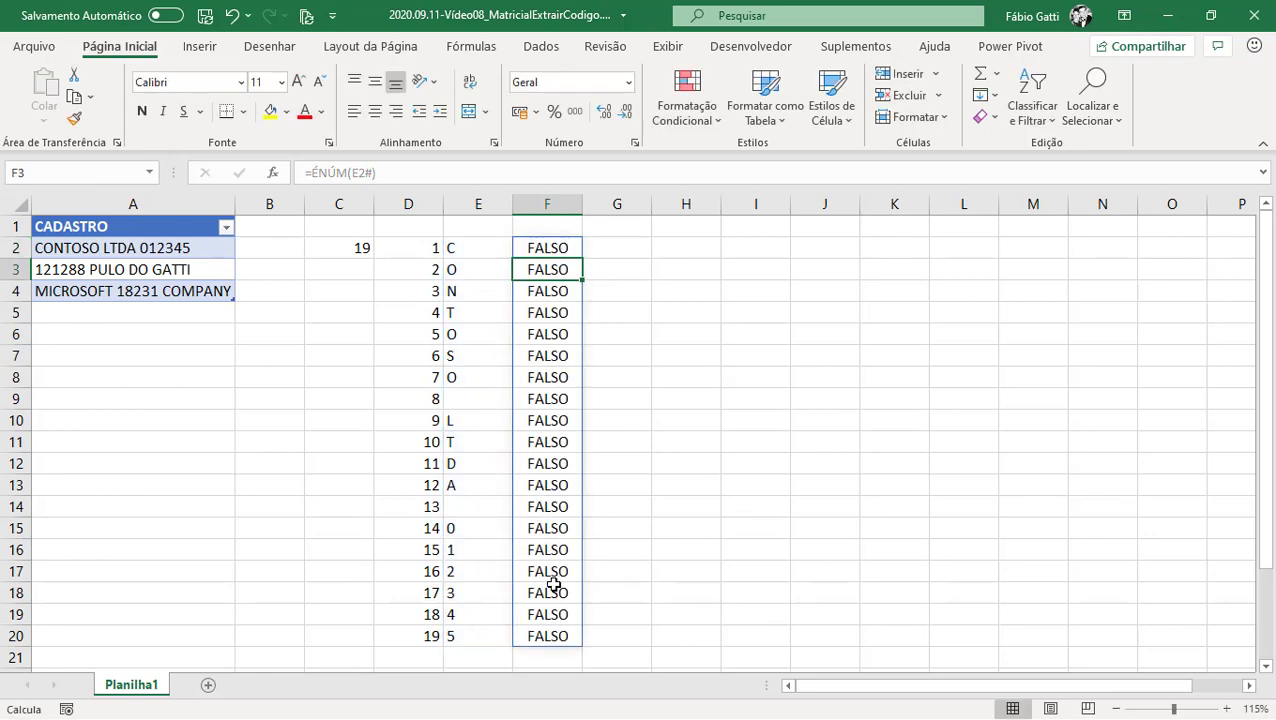
# Compare the digit characters in column E with their ÉNÚM results in column F
pyautogui.moveTo(478, 530); pyautogui.dragTo(465, 638)
pyautogui.click(522, 550)
pyautogui.keyDown('ctrl'); pyautogui.scroll(3, 450, 541); pyautogui.keyUp('ctrl')
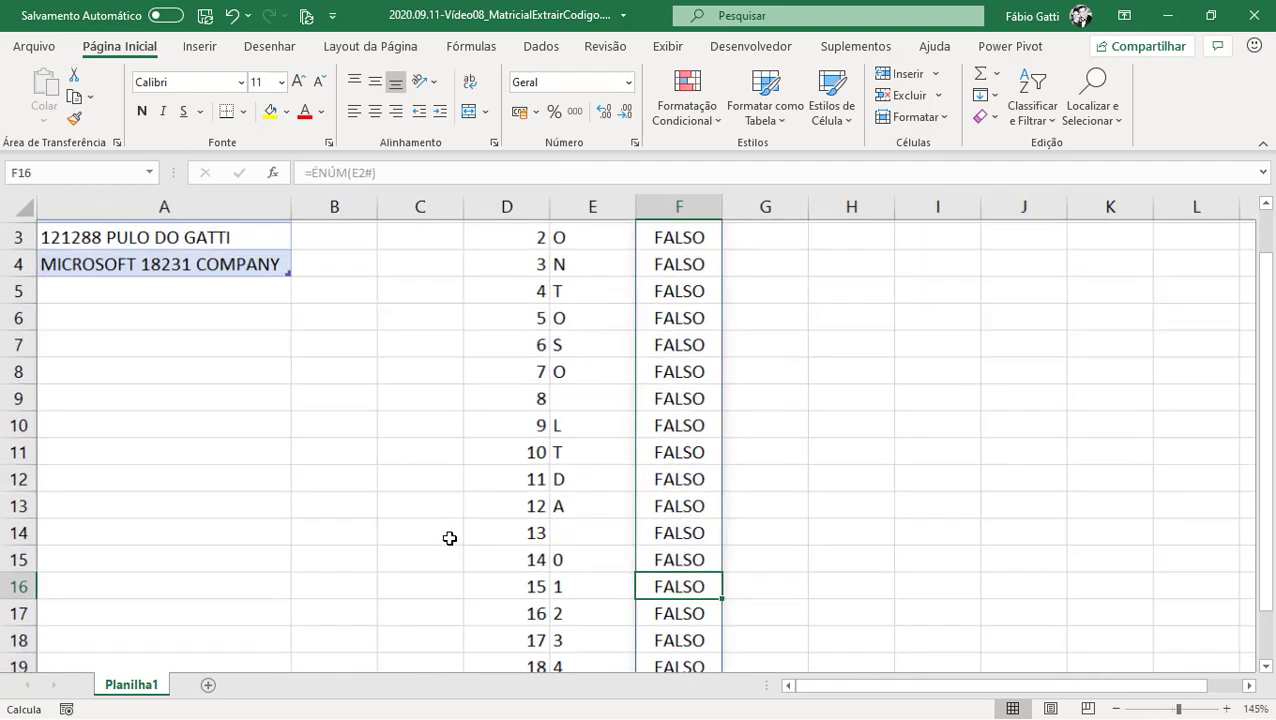
pyautogui.moveTo(472, 448)
pyautogui.mouseDown()
pyautogui.moveTo(600, 502)
pyautogui.moveTo(585, 442)
pyautogui.moveTo(518, 435)
pyautogui.moveTo(508, 418)
pyautogui.mouseUp()
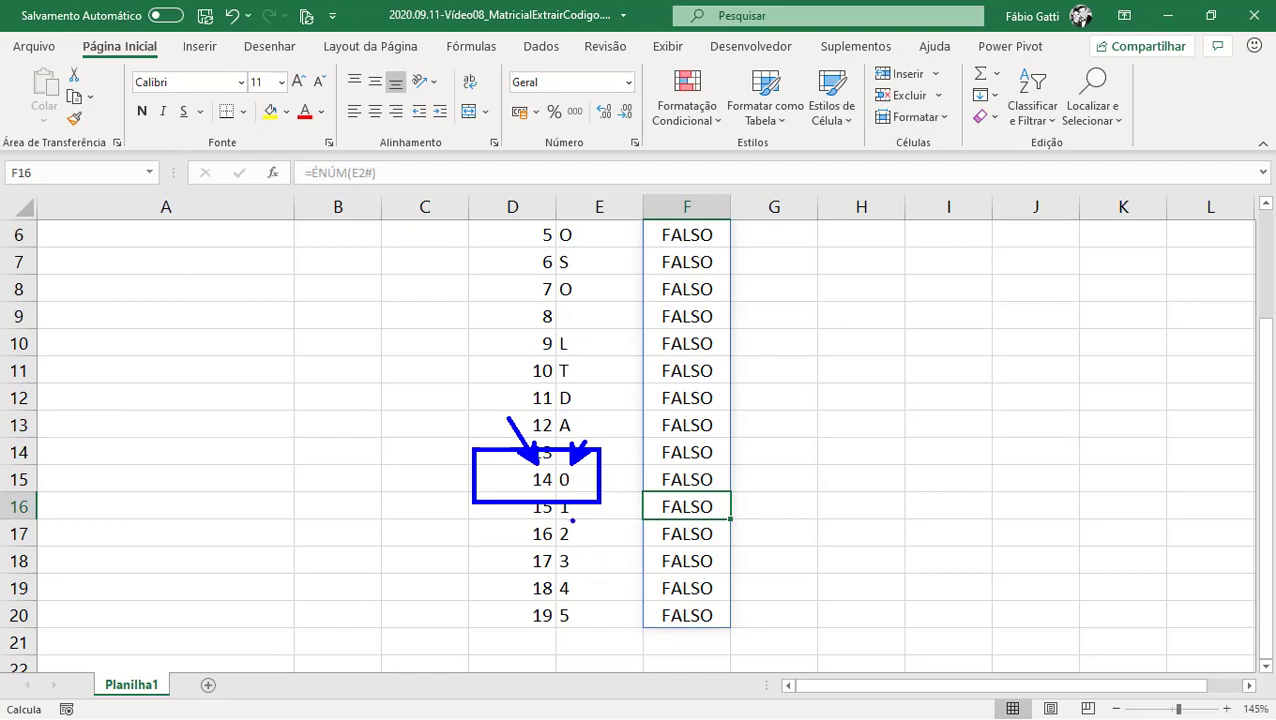
pyautogui.press('Escape')
pyautogui.scroll(2, 527, 458)
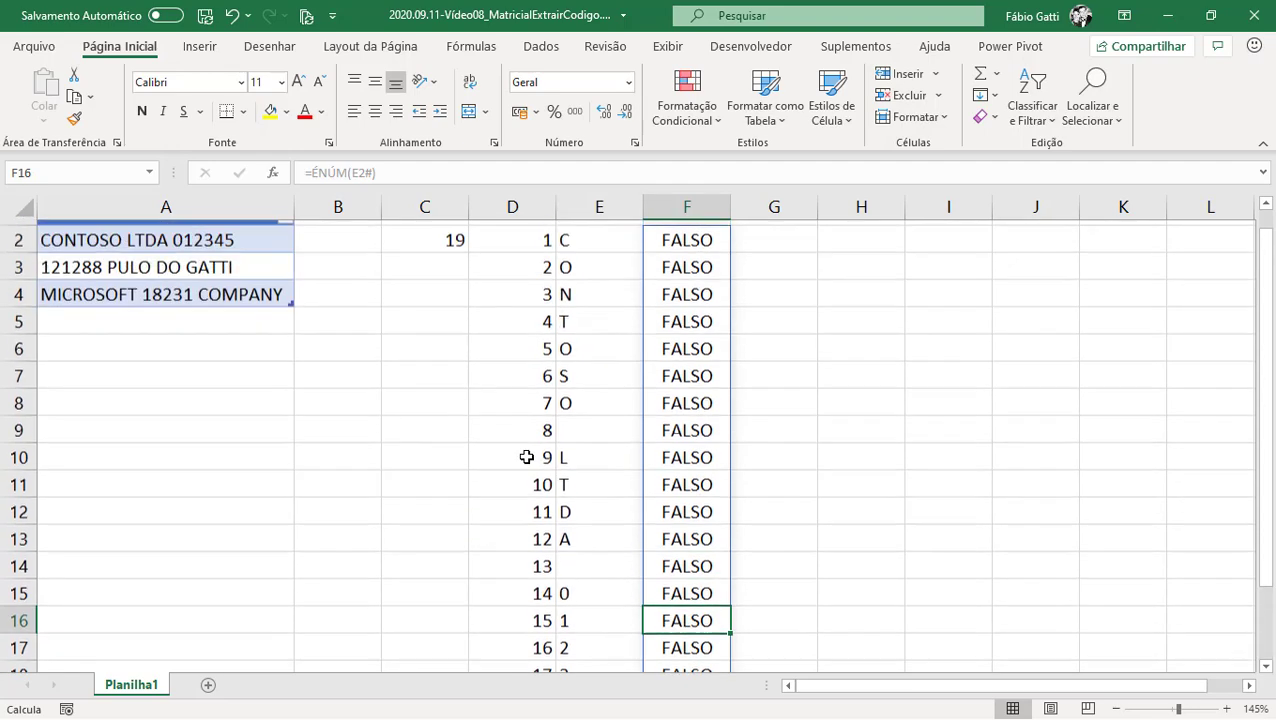
pyautogui.scroll(-2, 598, 291)
pyautogui.click(572, 291)
# Replace the F2 formula with =--E2# to convert the text digits into real numbers
pyautogui.click(561, 249)
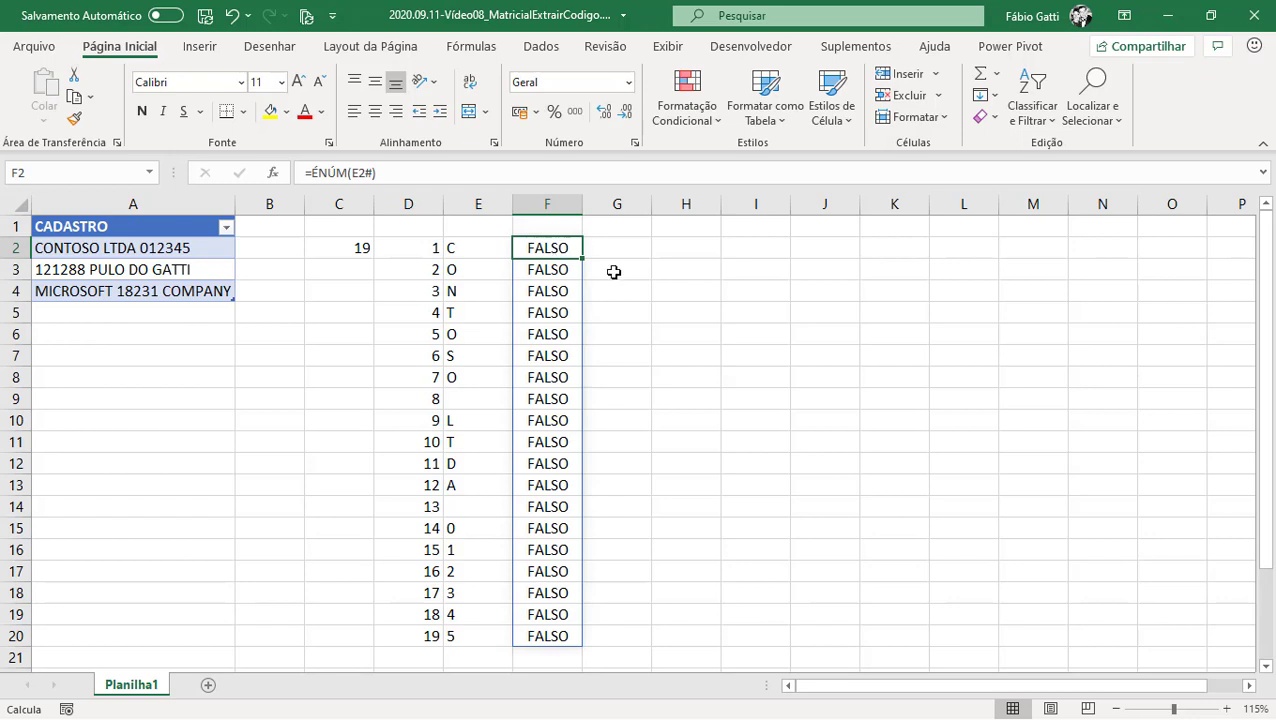
pyautogui.write('=--')
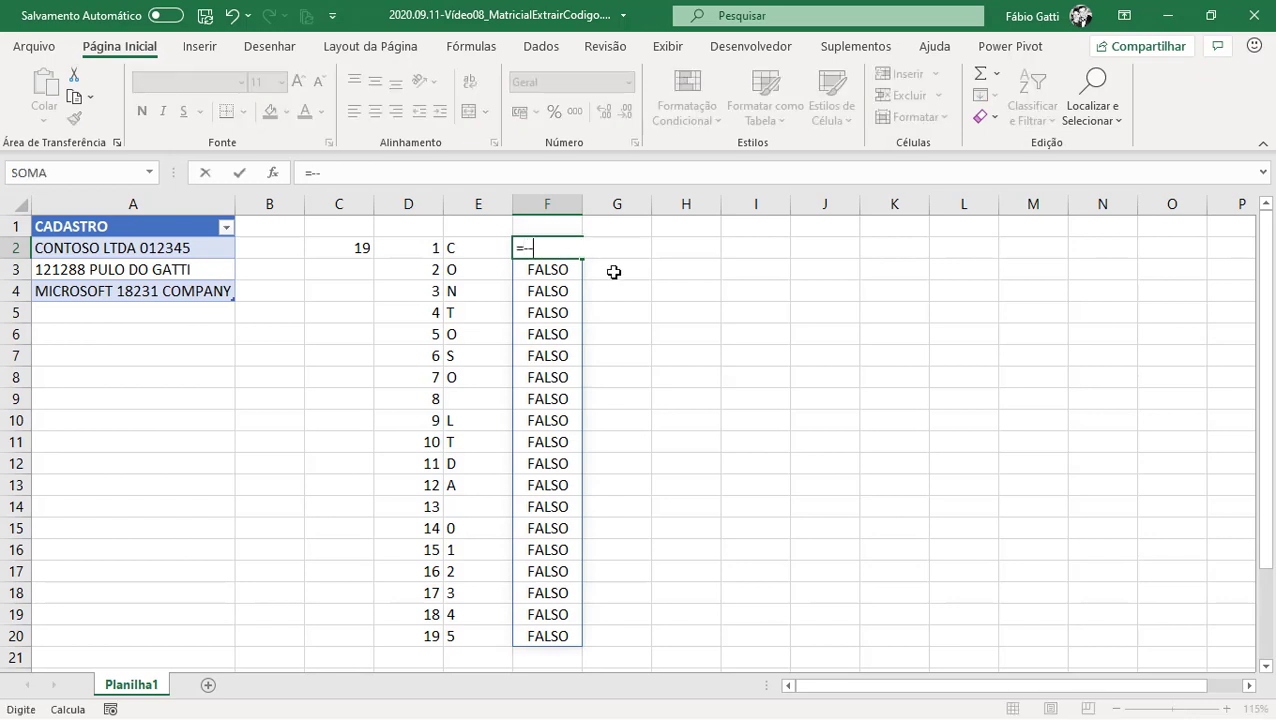
pyautogui.press('Left')
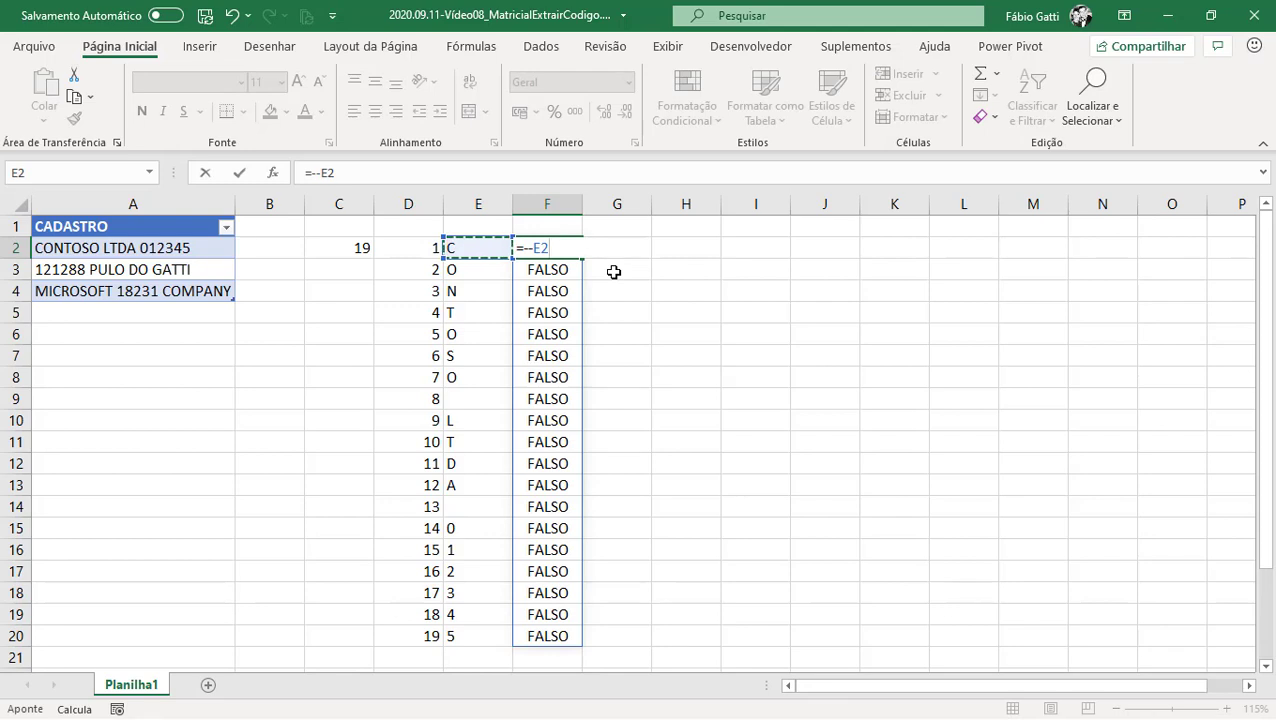
pyautogui.write('#')
pyautogui.hotkey('ctrl', 'Return')
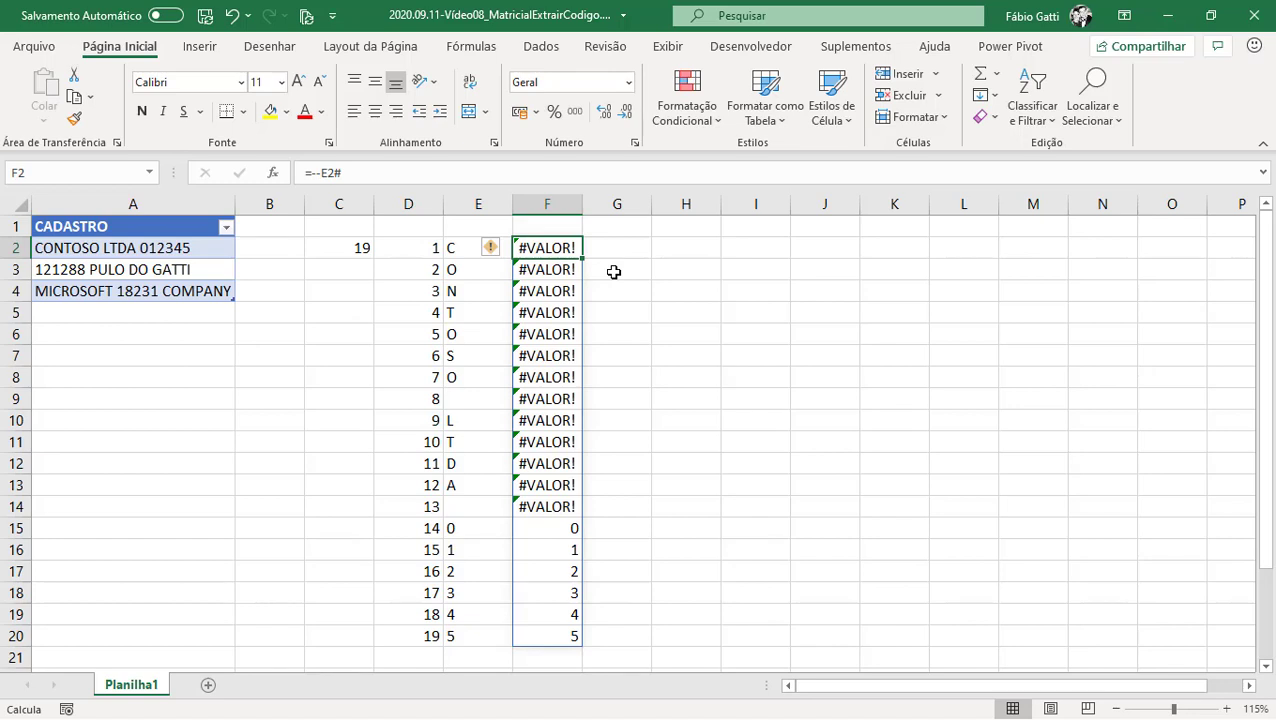
pyautogui.moveTo(556, 534); pyautogui.dragTo(556, 640)
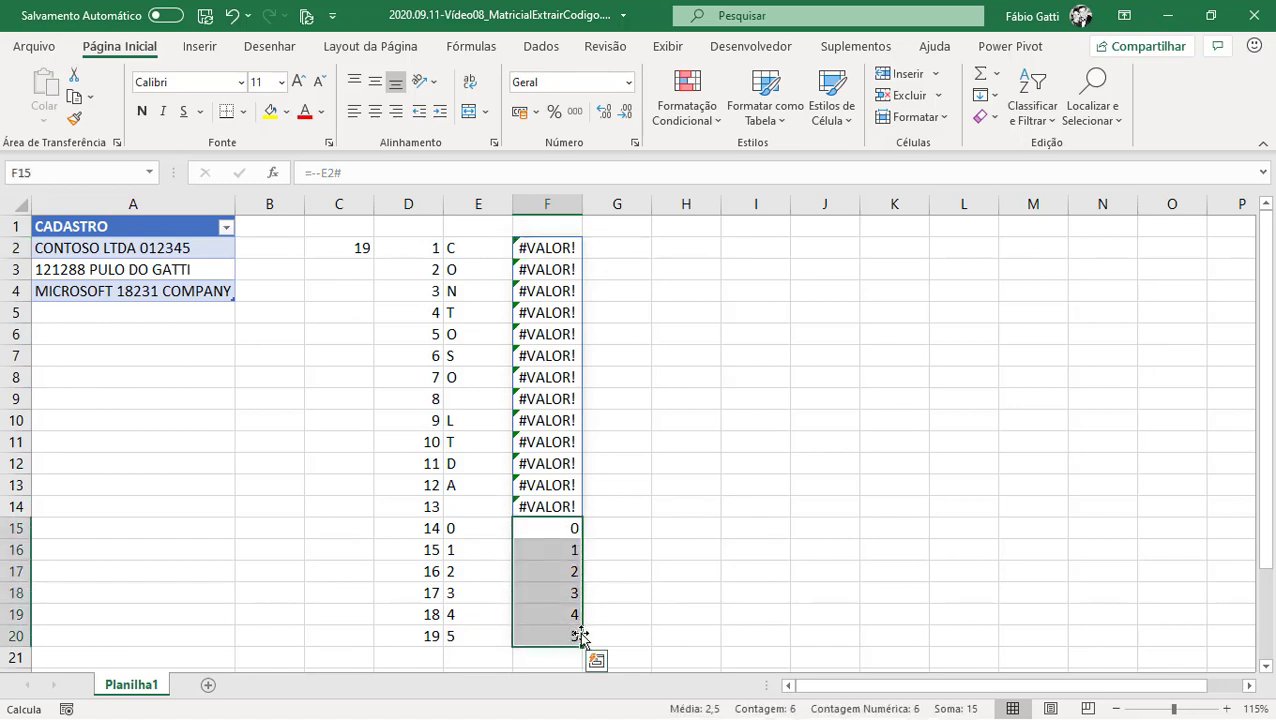
pyautogui.click(605, 250)
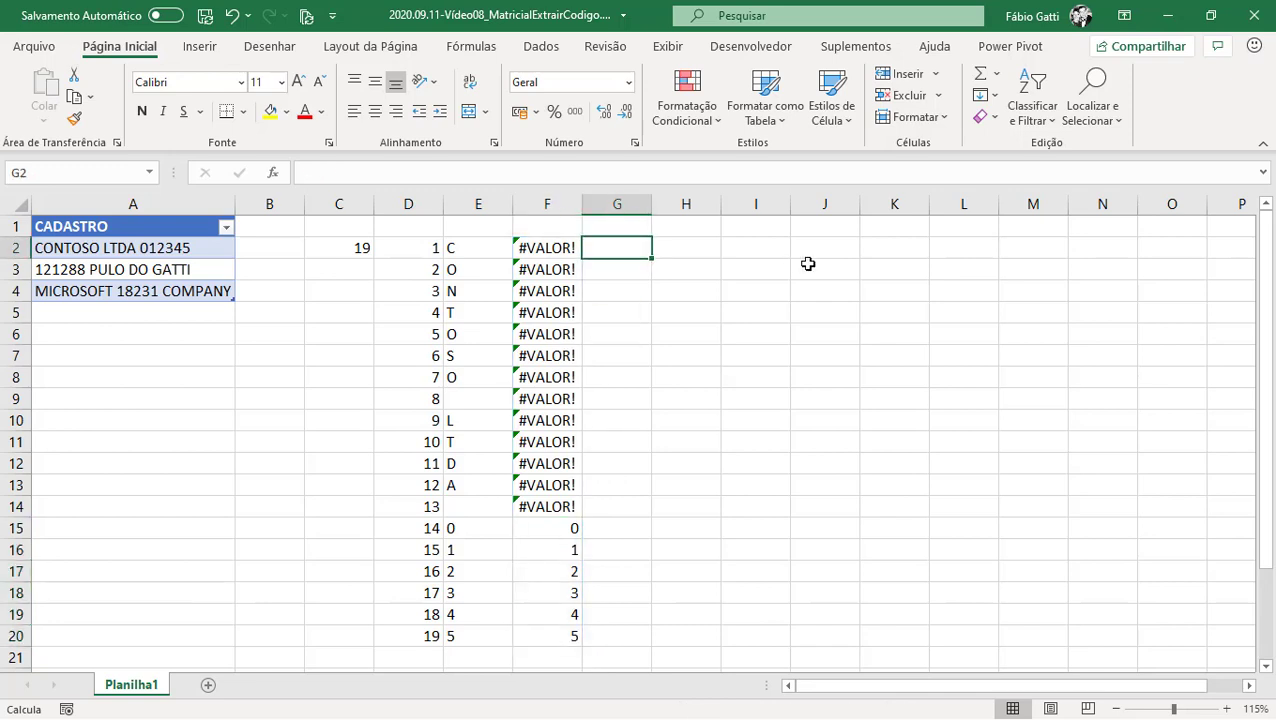
pyautogui.write('=ÉERROS(')
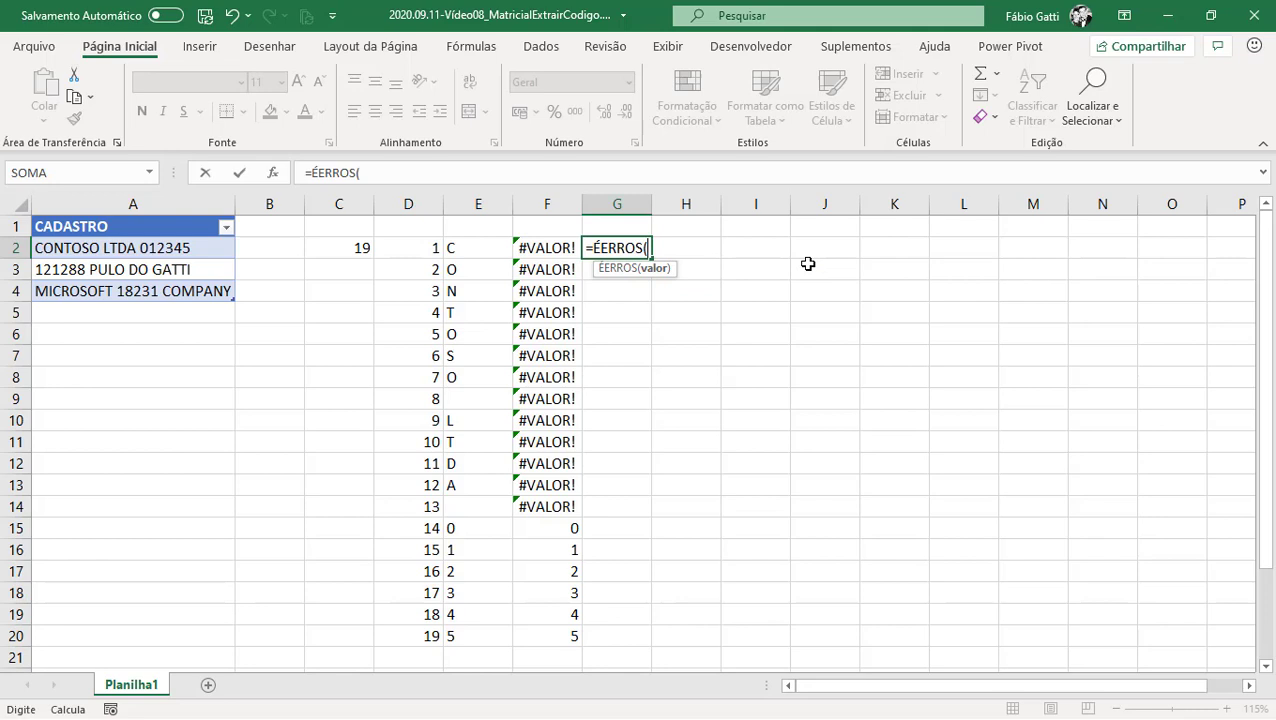
pyautogui.press('Left')
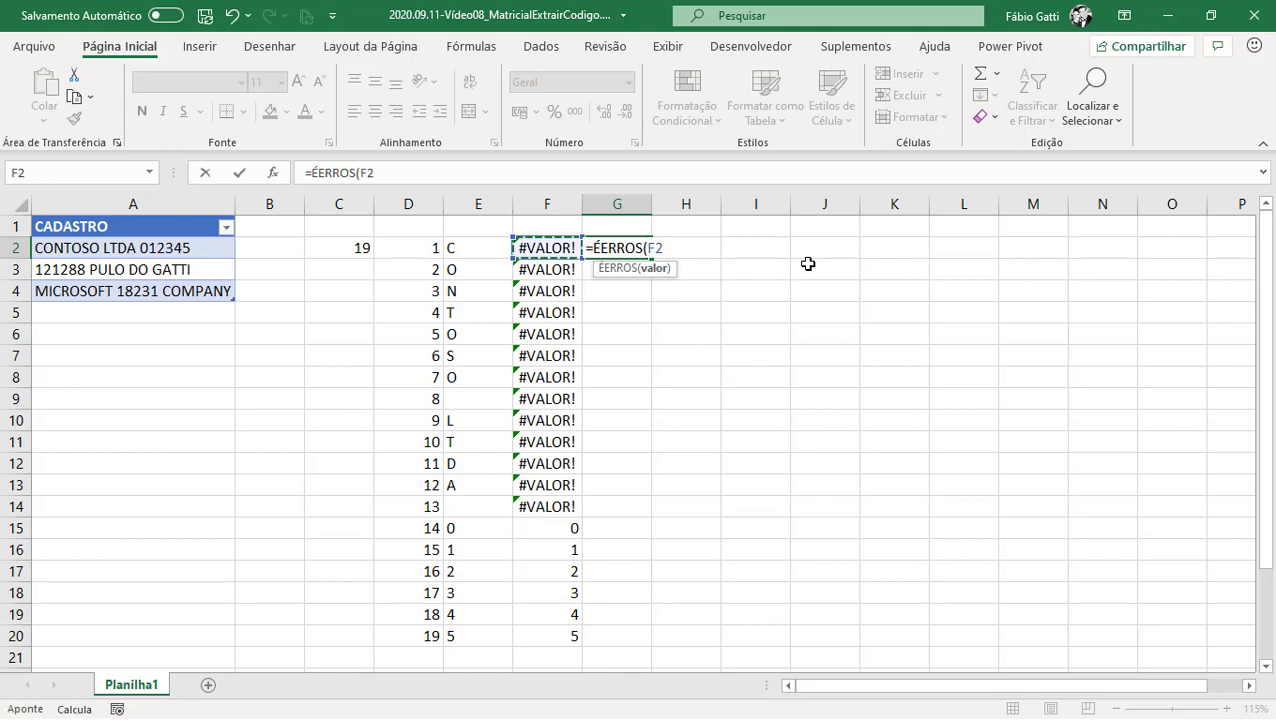
pyautogui.write('#)')
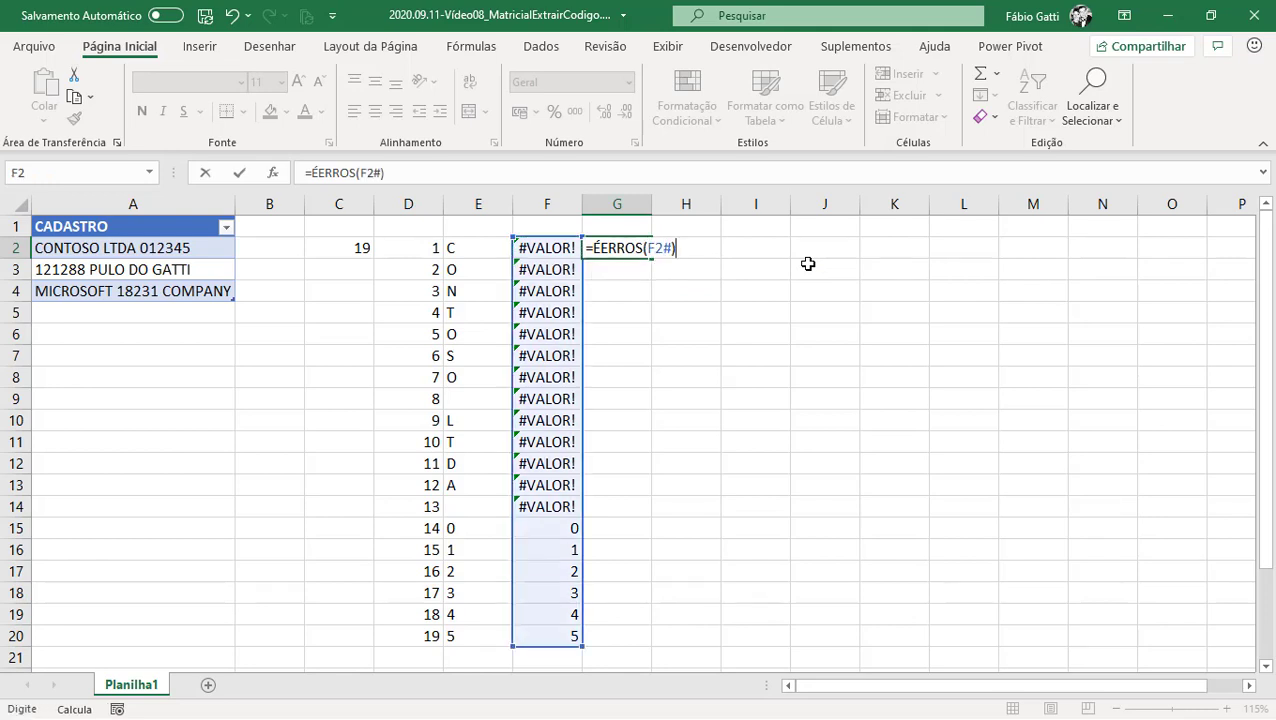
pyautogui.press('Escape')
pyautogui.write('=SEERRO(')
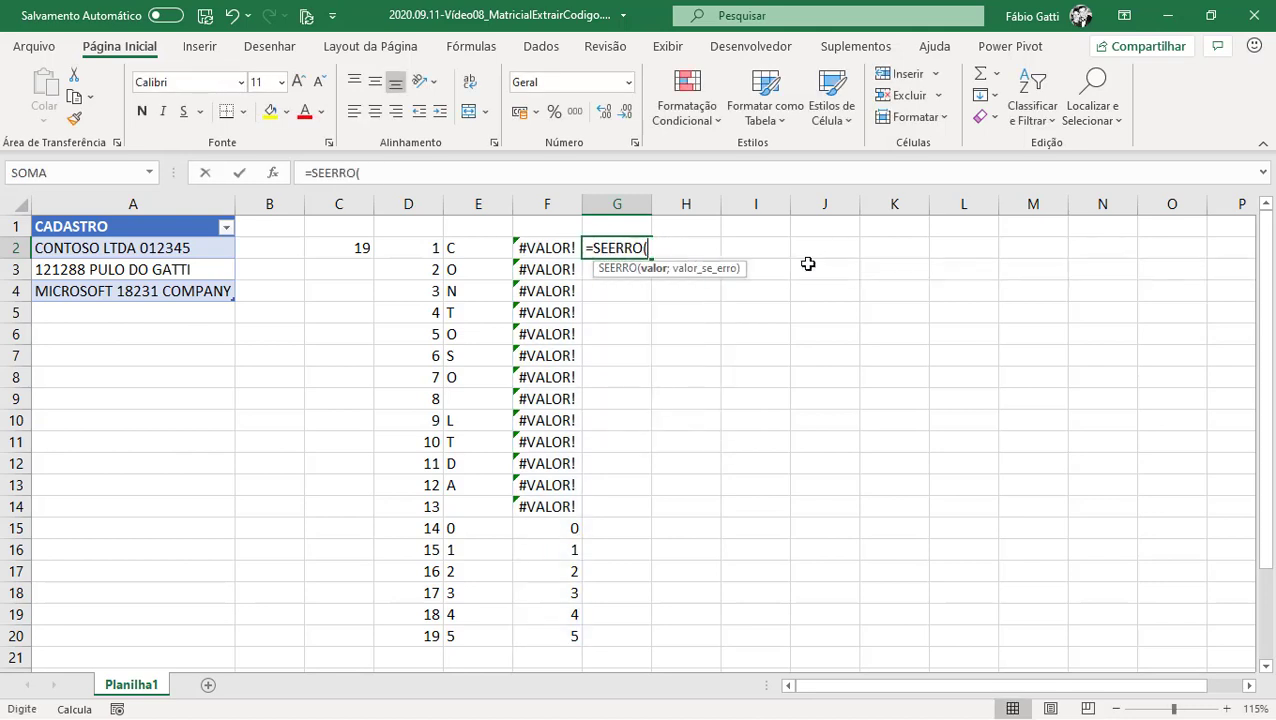
pyautogui.press('Left')
pyautogui.write('#')
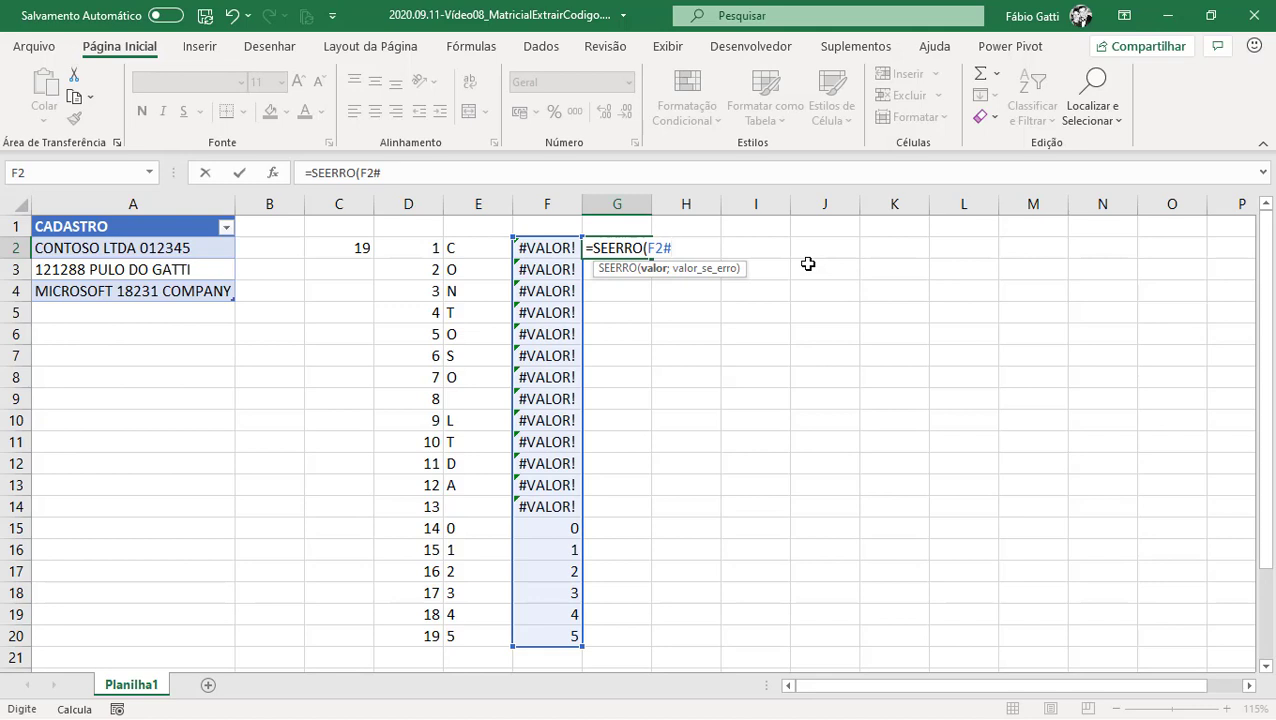
pyautogui.press('Escape')
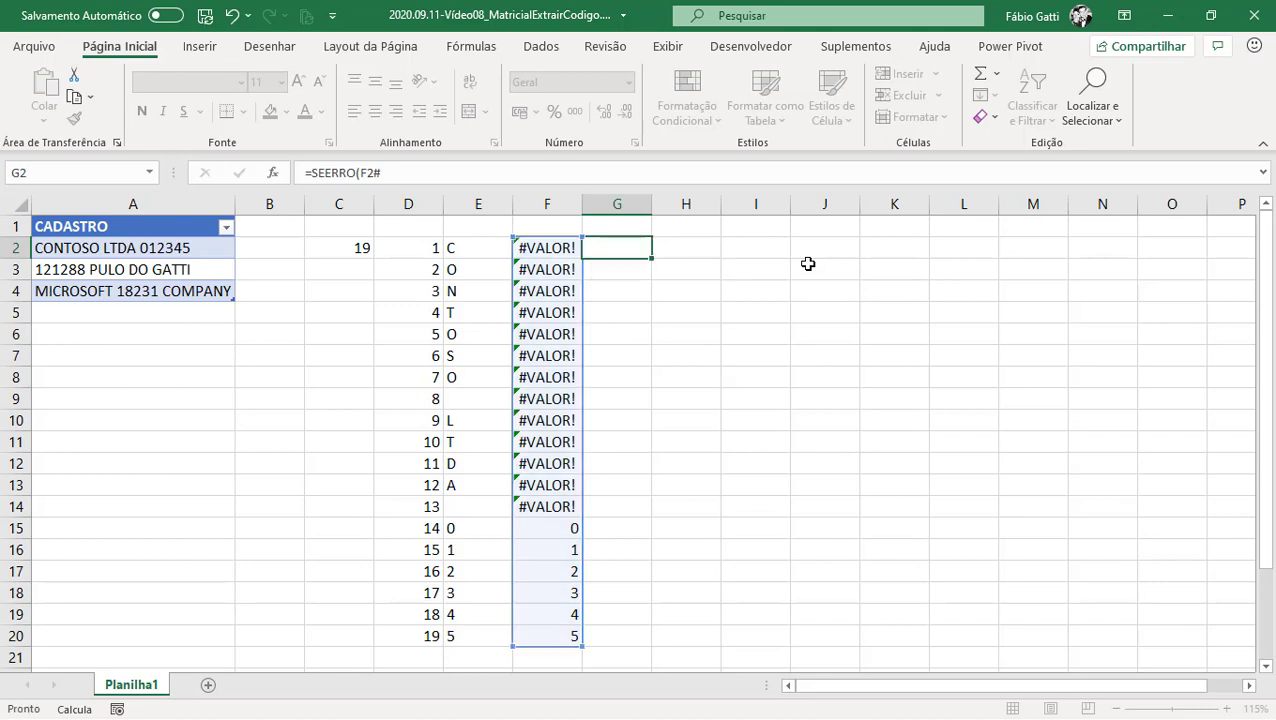
# Enter =ÉERROS(F2#) in G2 to flag which converted characters return an error
pyautogui.write('=ÉRR')
pyautogui.press('BackSpace')
pyautogui.press('BackSpace')
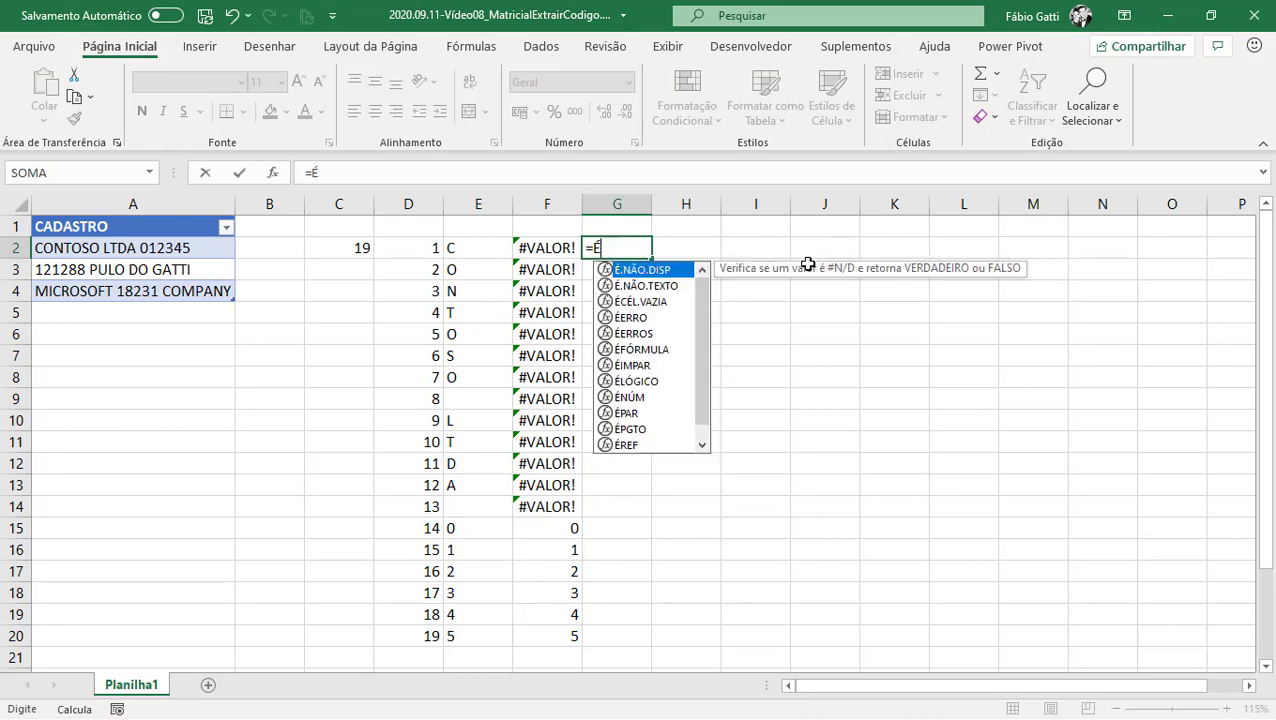
pyautogui.write('ERROS(')
pyautogui.press('Left')
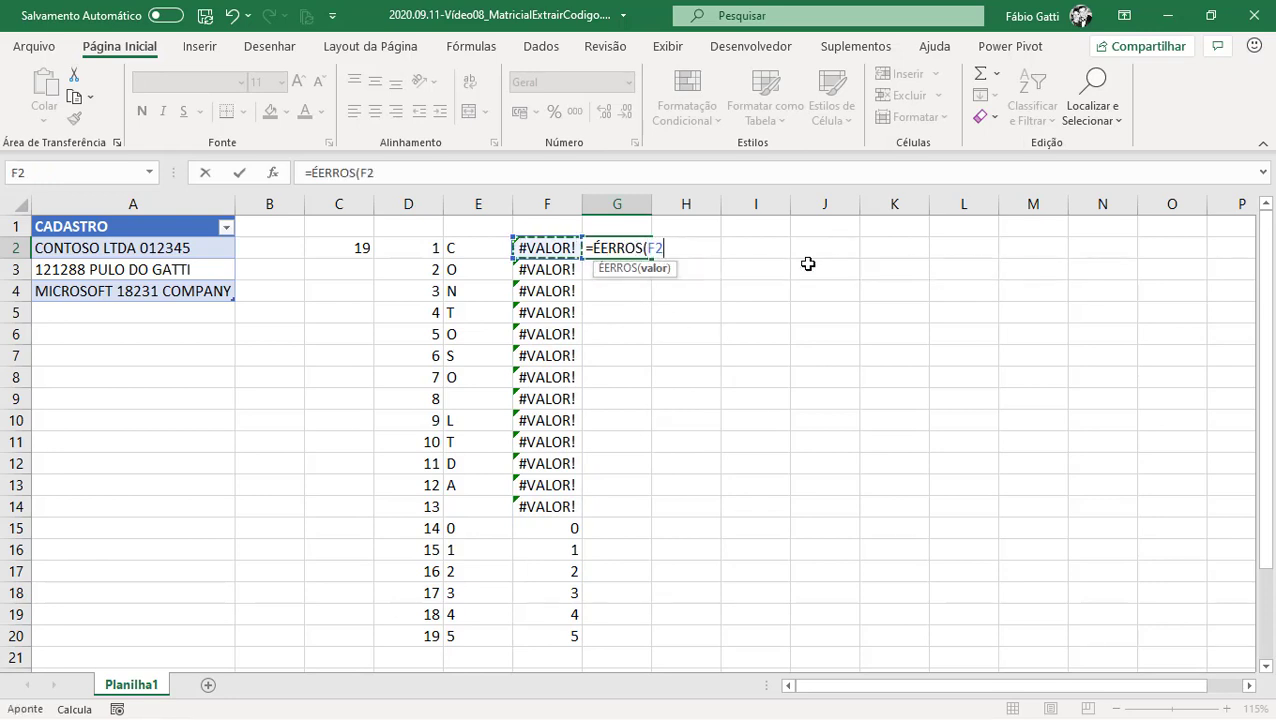
pyautogui.write('#)')
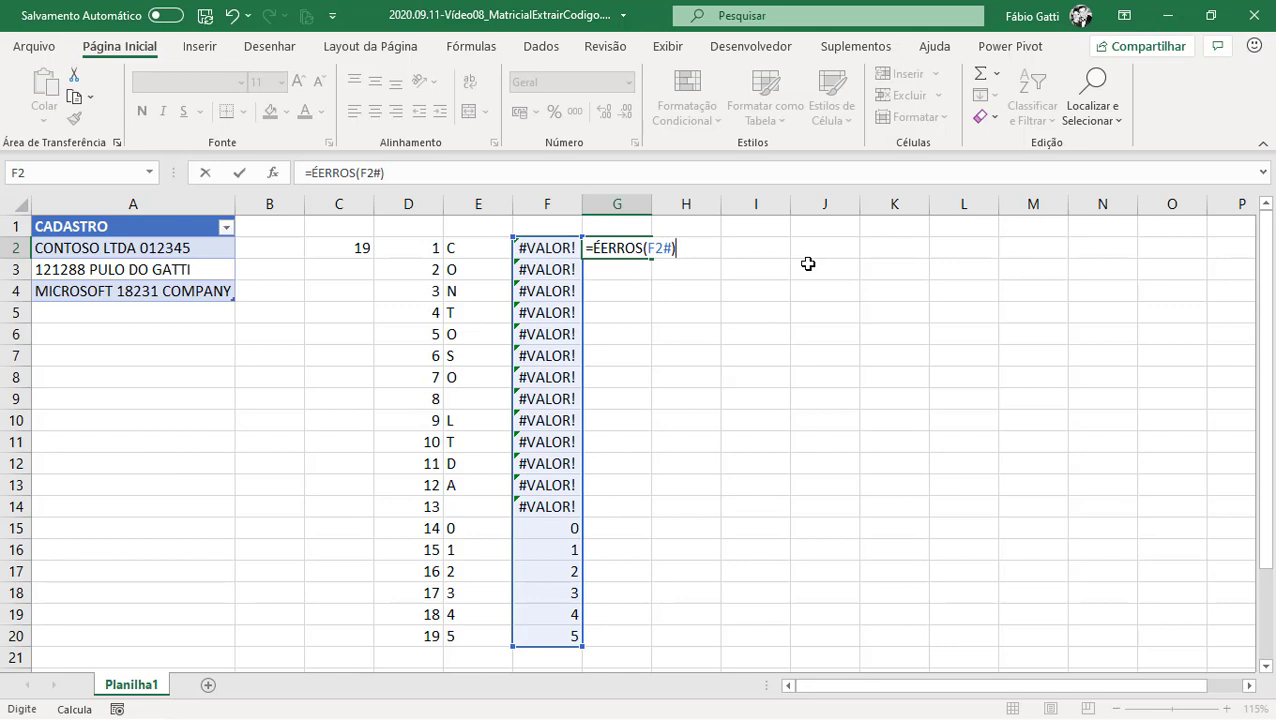
pyautogui.press('Return')
# Check the ÉERROS results down column G against the converted values in column F, including the digits in F15:F20
pyautogui.press('Down')
pyautogui.press('Down')
pyautogui.press('Down')
pyautogui.press('Down')
pyautogui.press('Down')
pyautogui.press('Down')
pyautogui.press('Down')
pyautogui.press('Down')
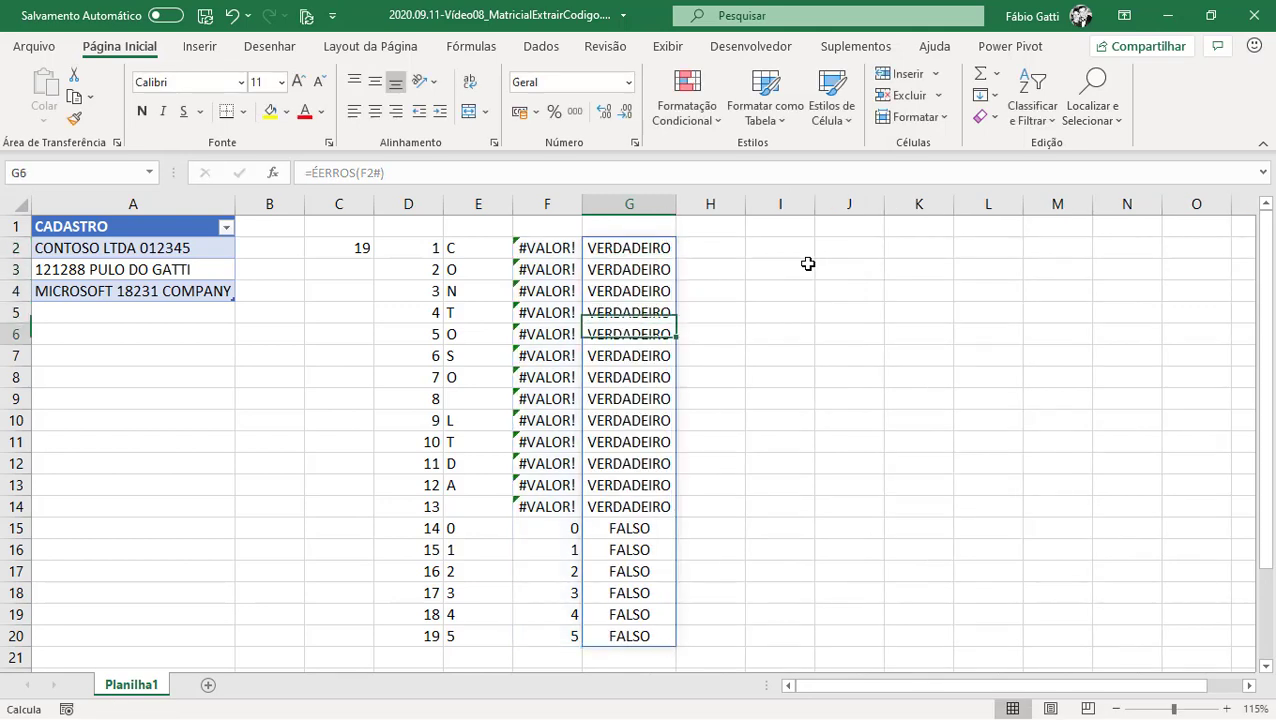
pyautogui.press('Right')
pyautogui.press('Down')
pyautogui.press('Up')
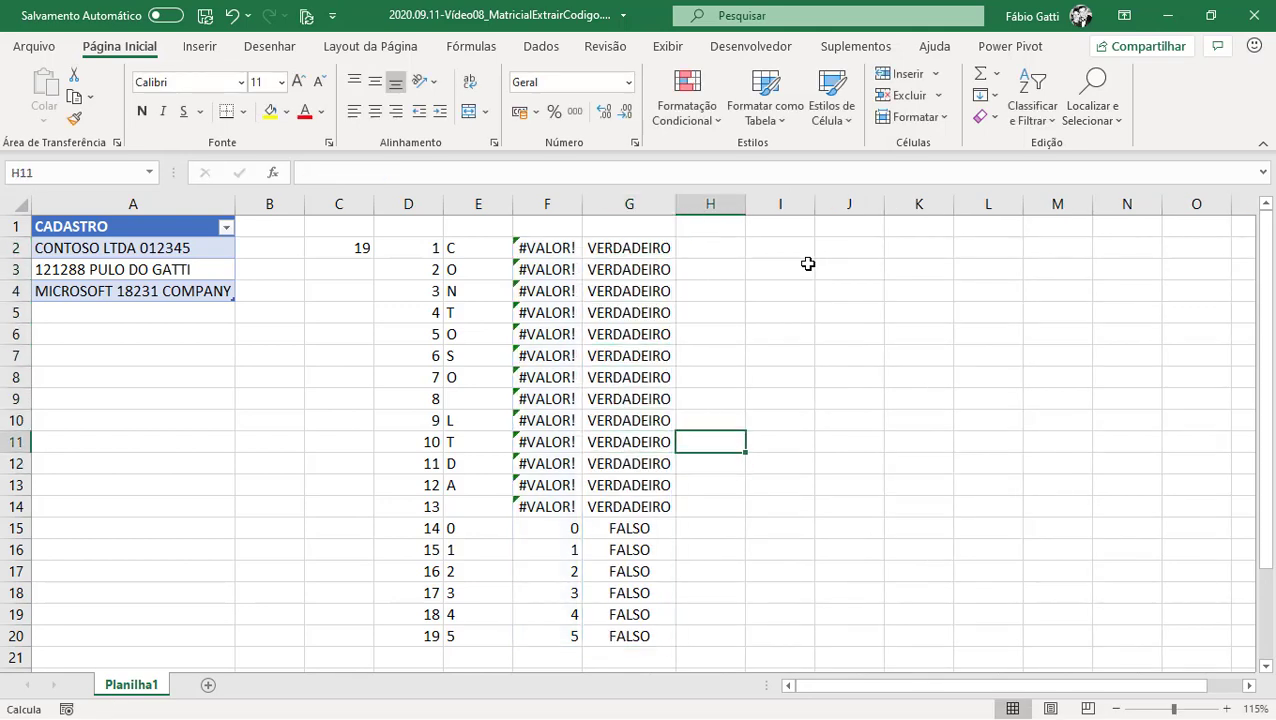
pyautogui.press('Up')
pyautogui.press('Left')
pyautogui.press('Up')
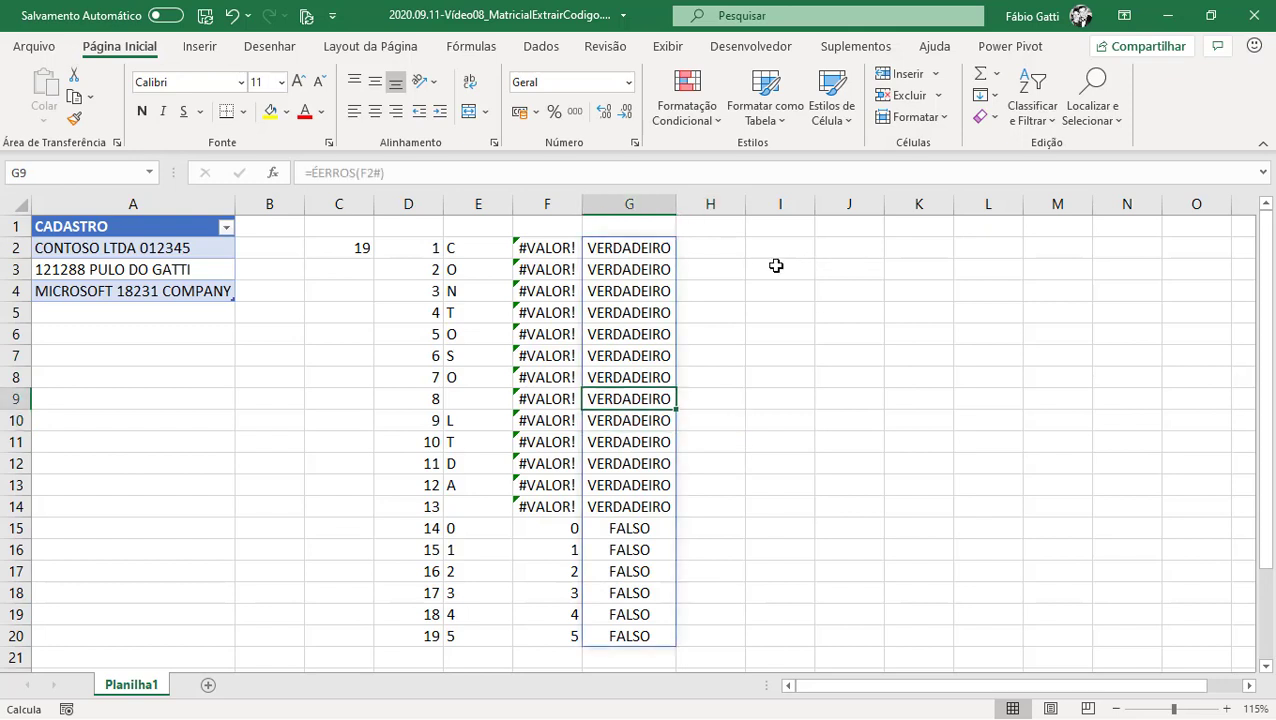
pyautogui.click(542, 246)
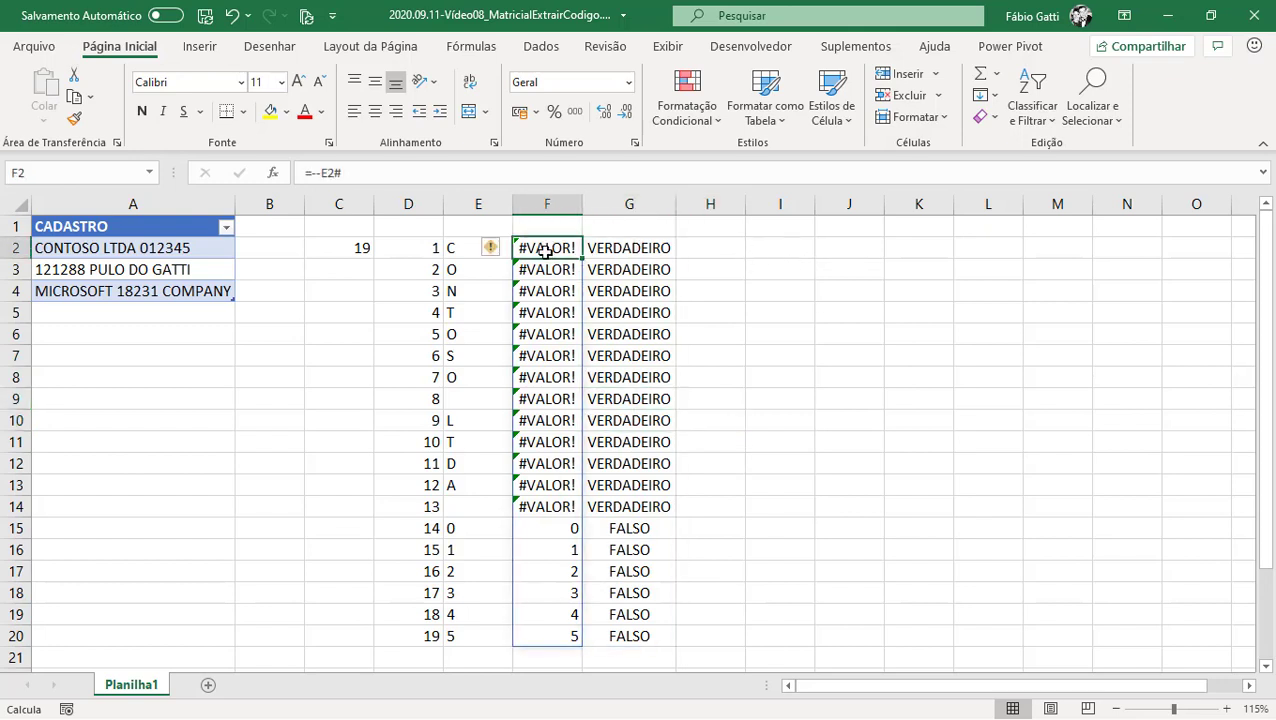
pyautogui.click(712, 252)
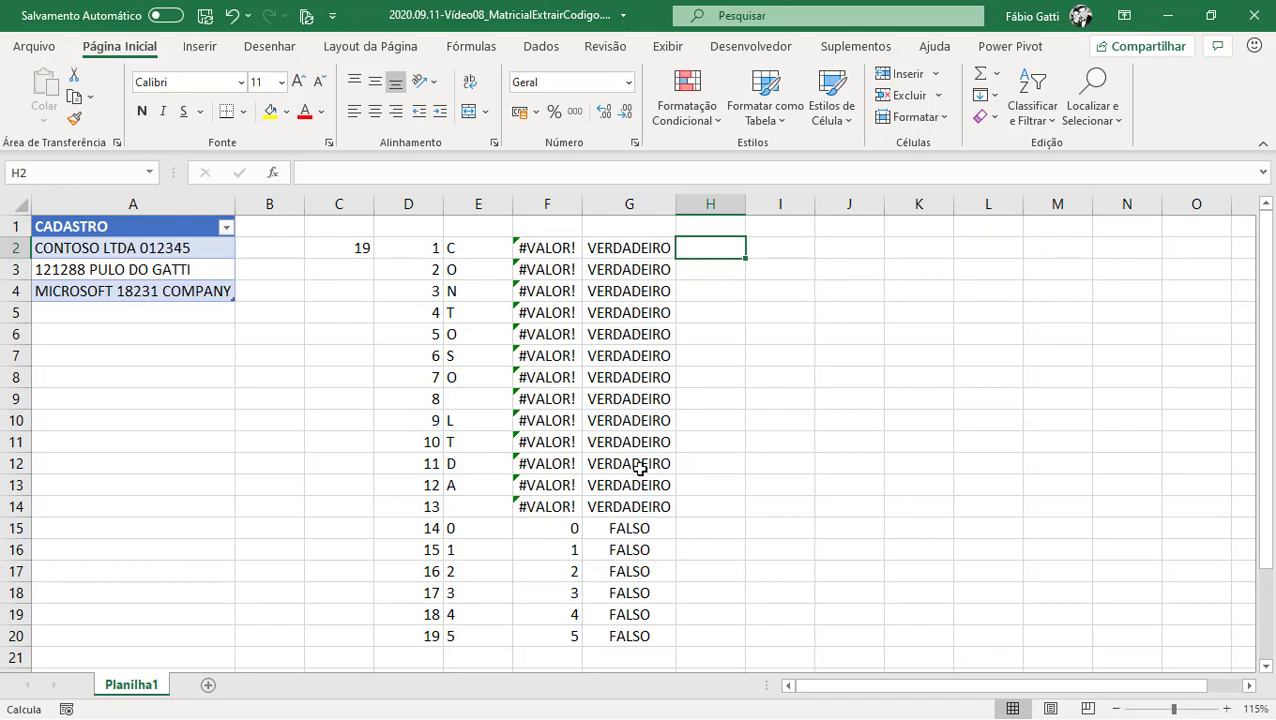
pyautogui.moveTo(552, 526); pyautogui.dragTo(540, 636)
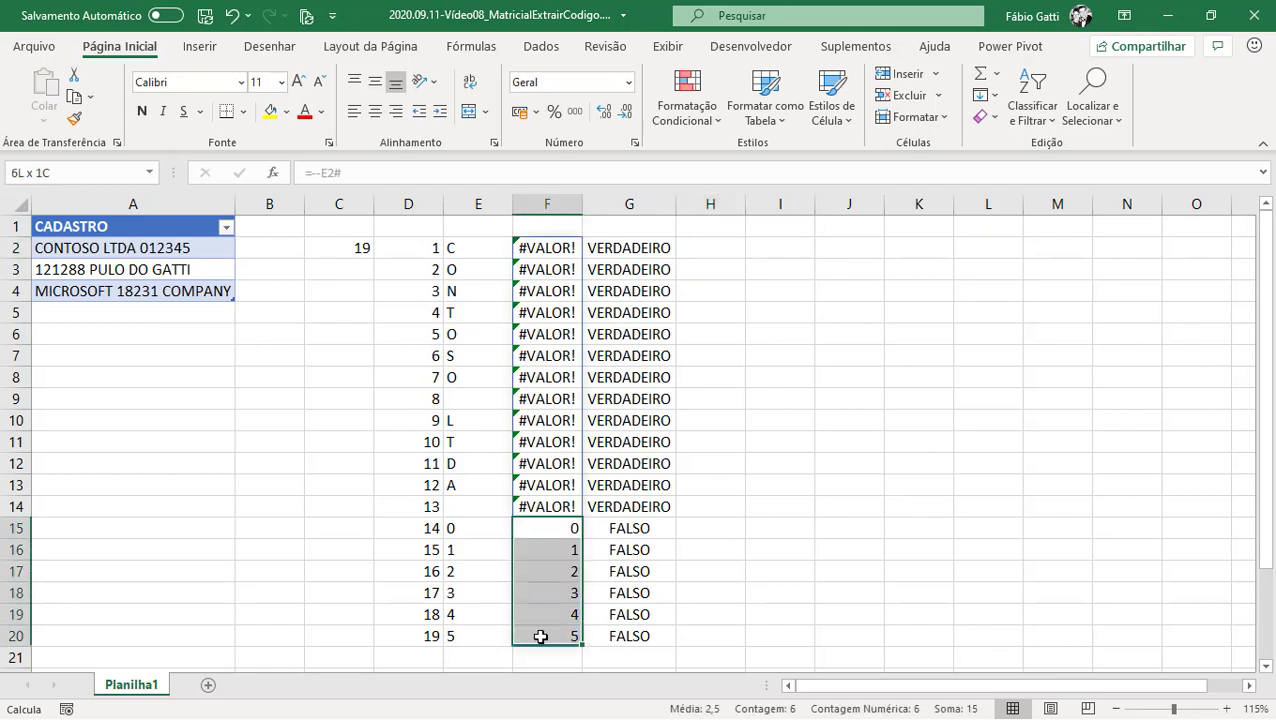
# Enter =SE(G2#;"";G2#) in H2 to blank out the characters flagged as errors
pyautogui.click(727, 245)
pyautogui.write('=')
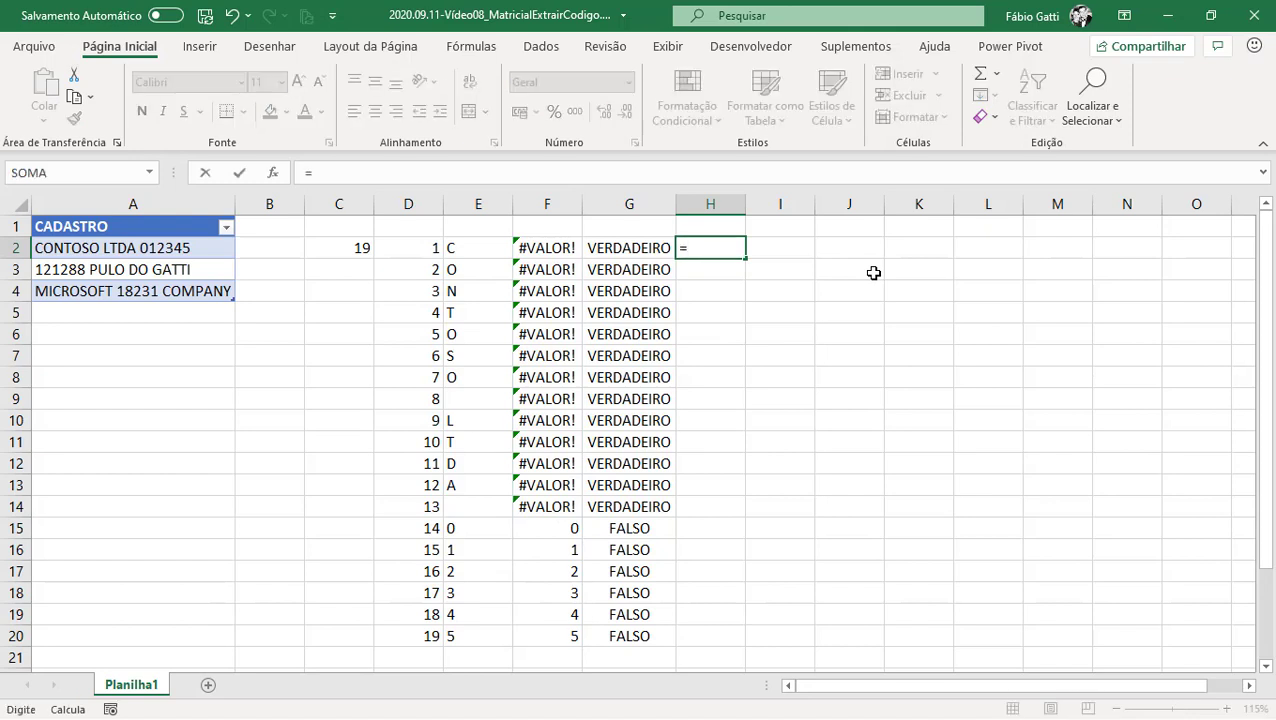
pyautogui.write('SE(')
pyautogui.press('Left')
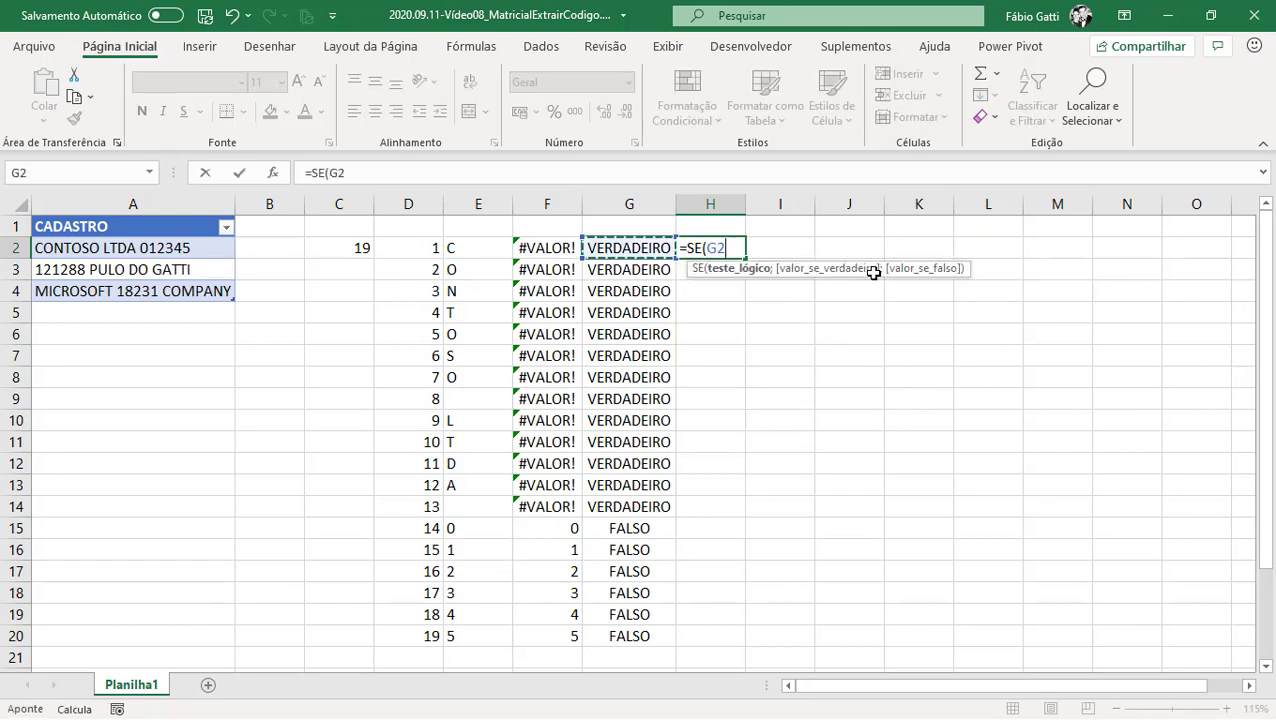
pyautogui.write('#;')
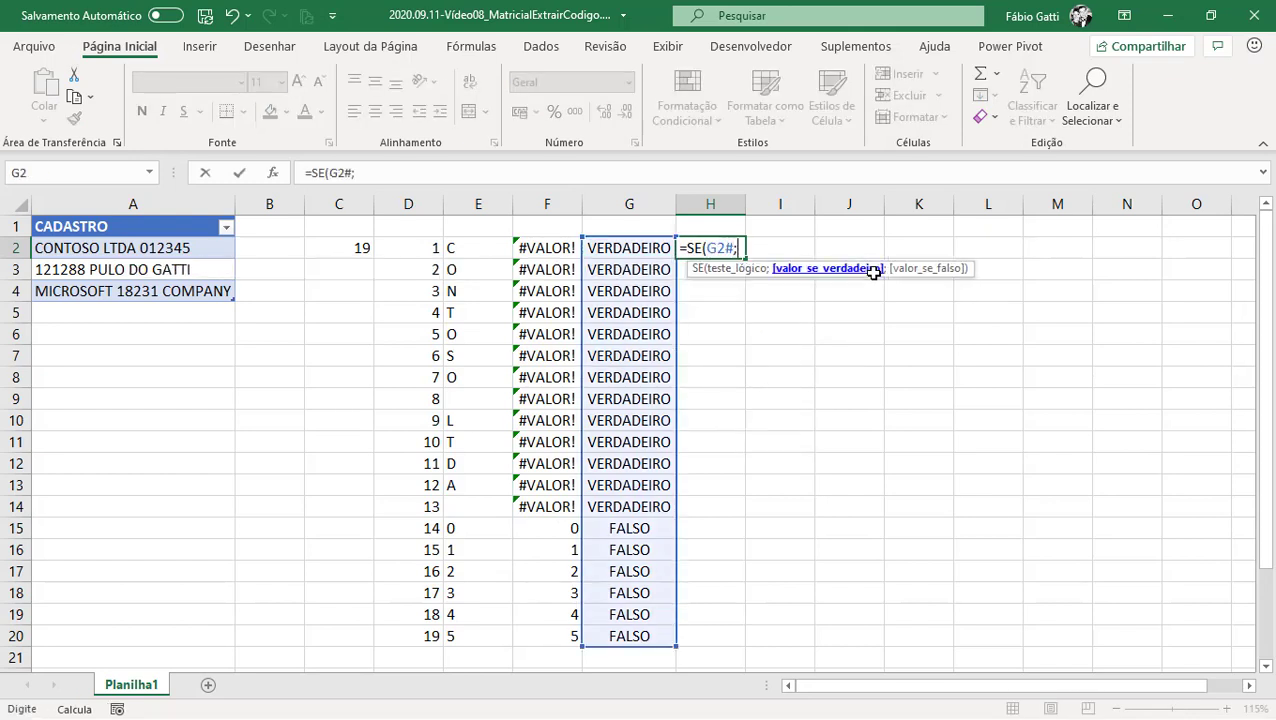
pyautogui.doubleClick(722, 249)
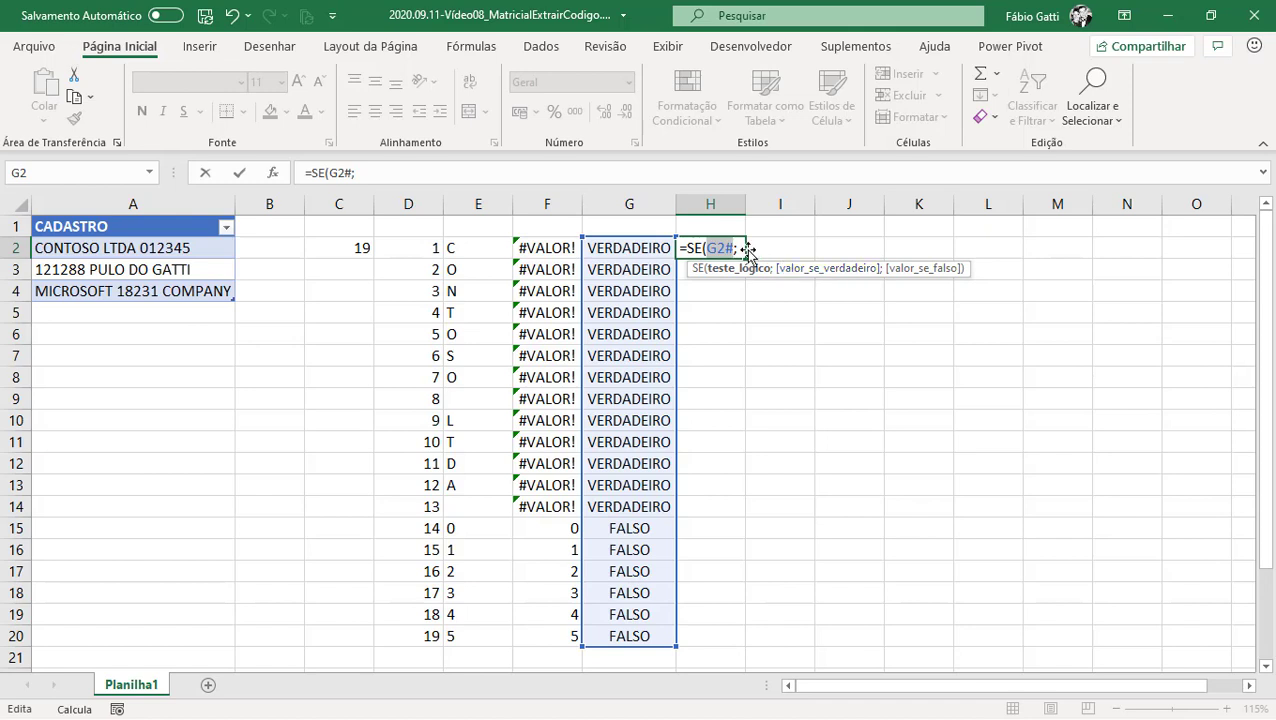
pyautogui.click(742, 249)
pyautogui.write('""')
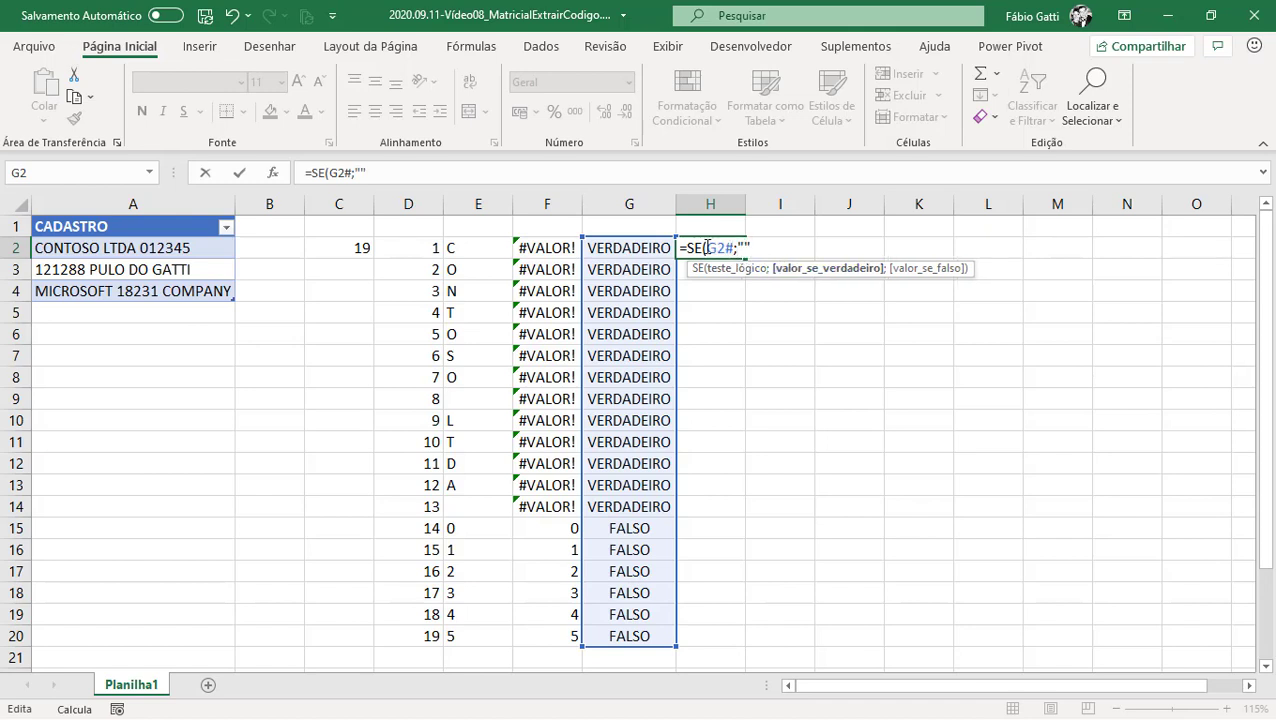
pyautogui.write(';')
pyautogui.click(614, 247)
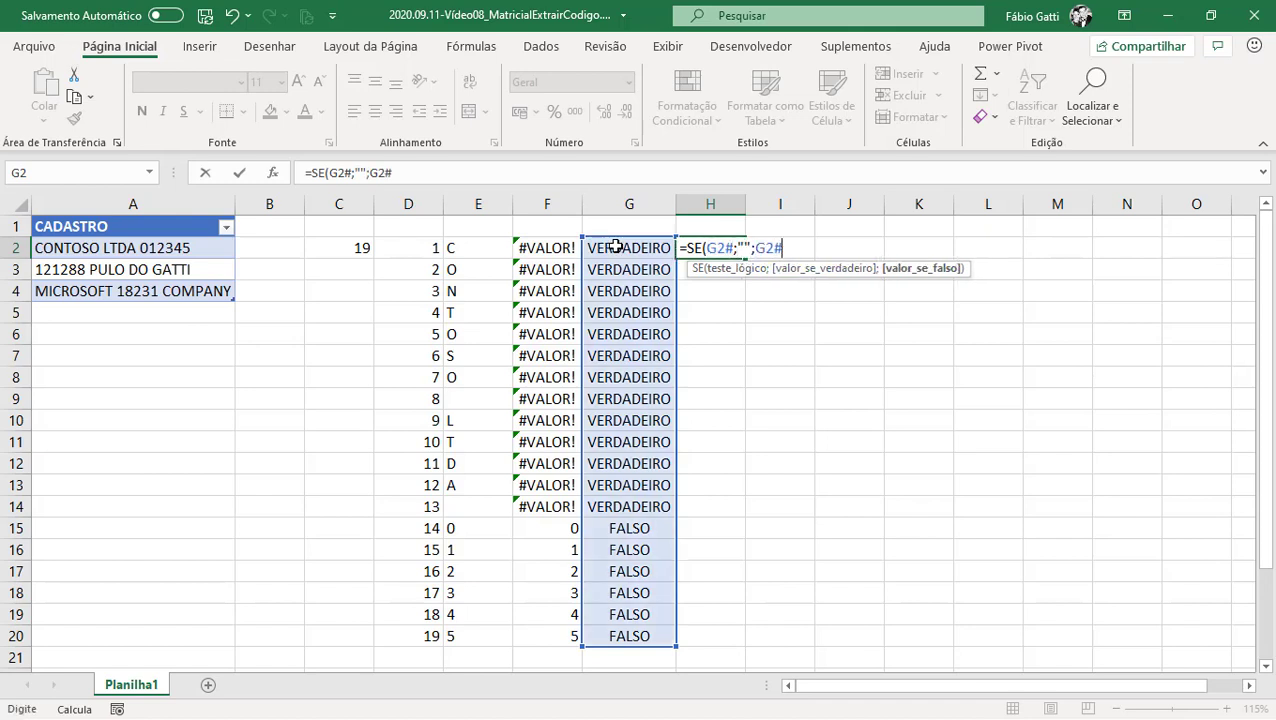
pyautogui.write(')')
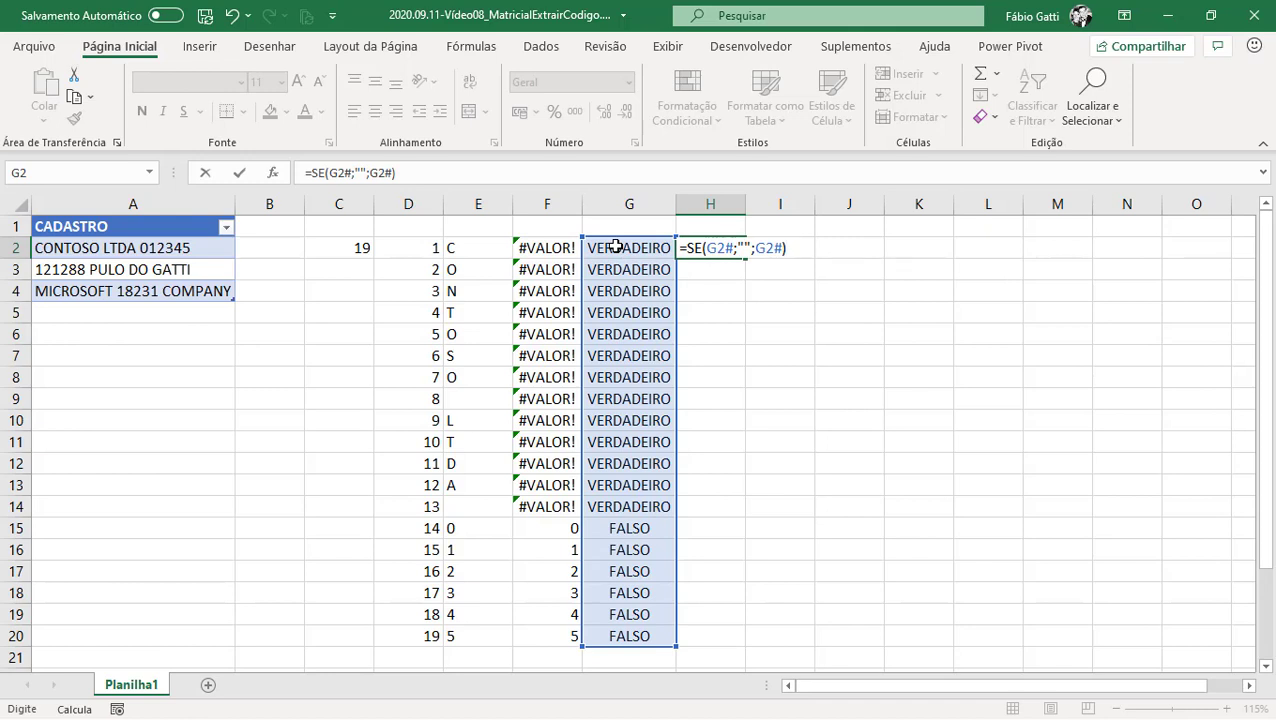
pyautogui.hotkey('ctrl', 'Return')
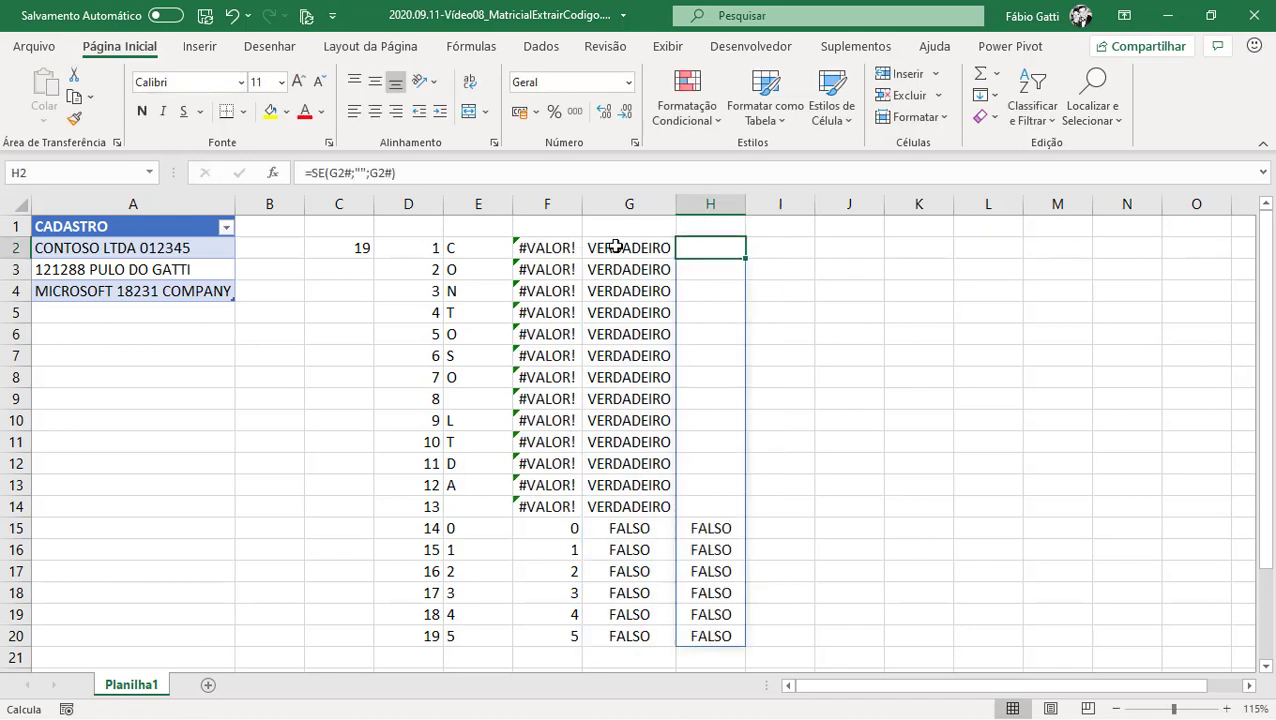
# Change the false result in H2's SE formula to F2# and check the digits in H15:H20
pyautogui.doubleClick(716, 255)
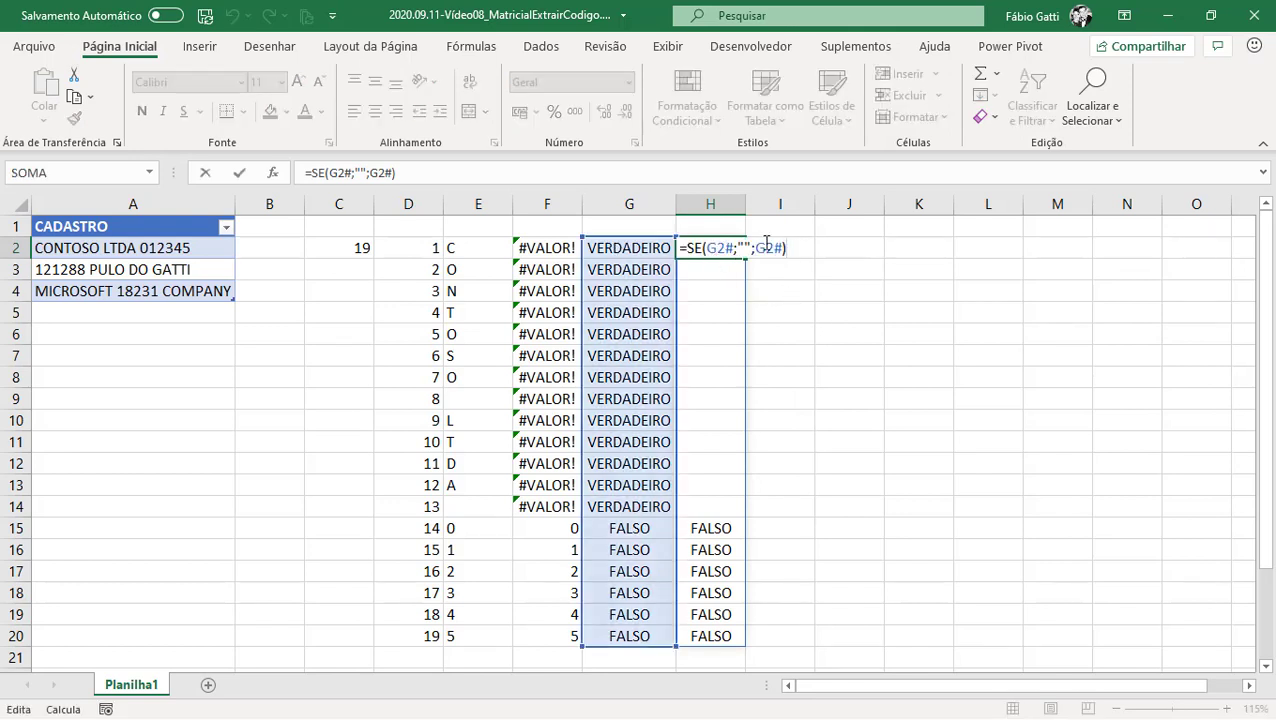
pyautogui.doubleClick(767, 247)
pyautogui.click(553, 250)
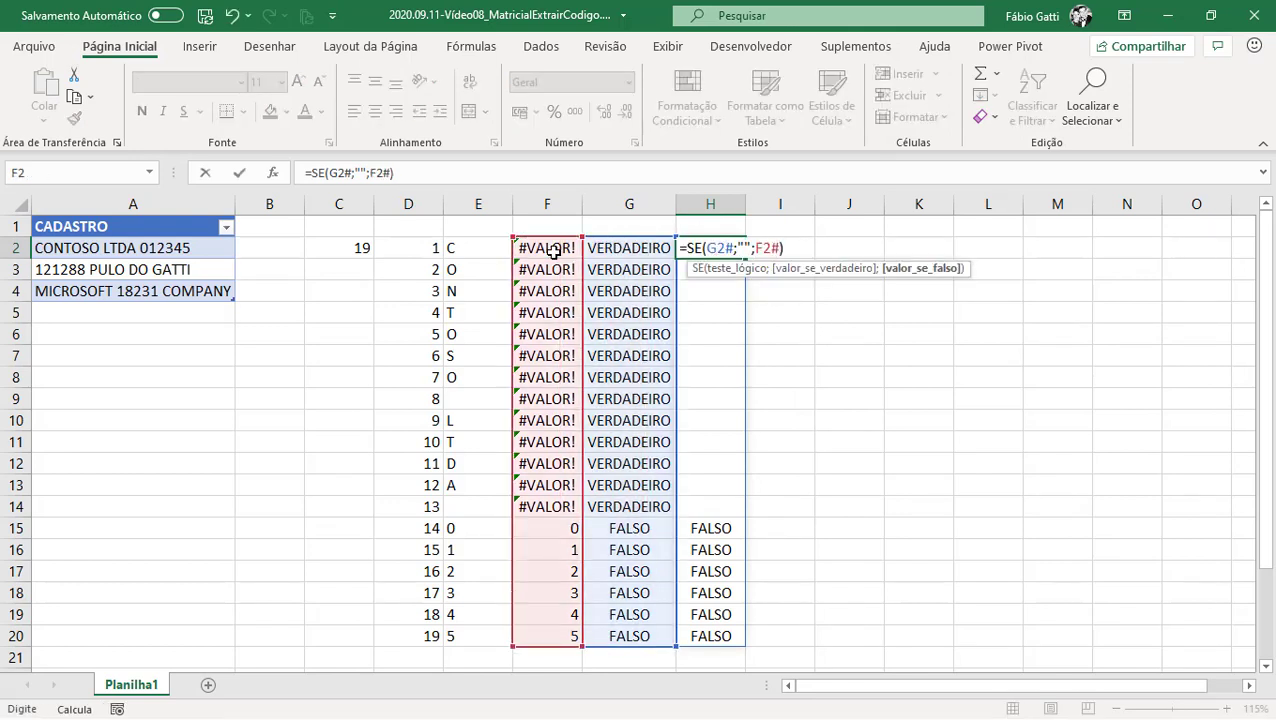
pyautogui.press('Return')
pyautogui.moveTo(703, 528); pyautogui.dragTo(702, 634)
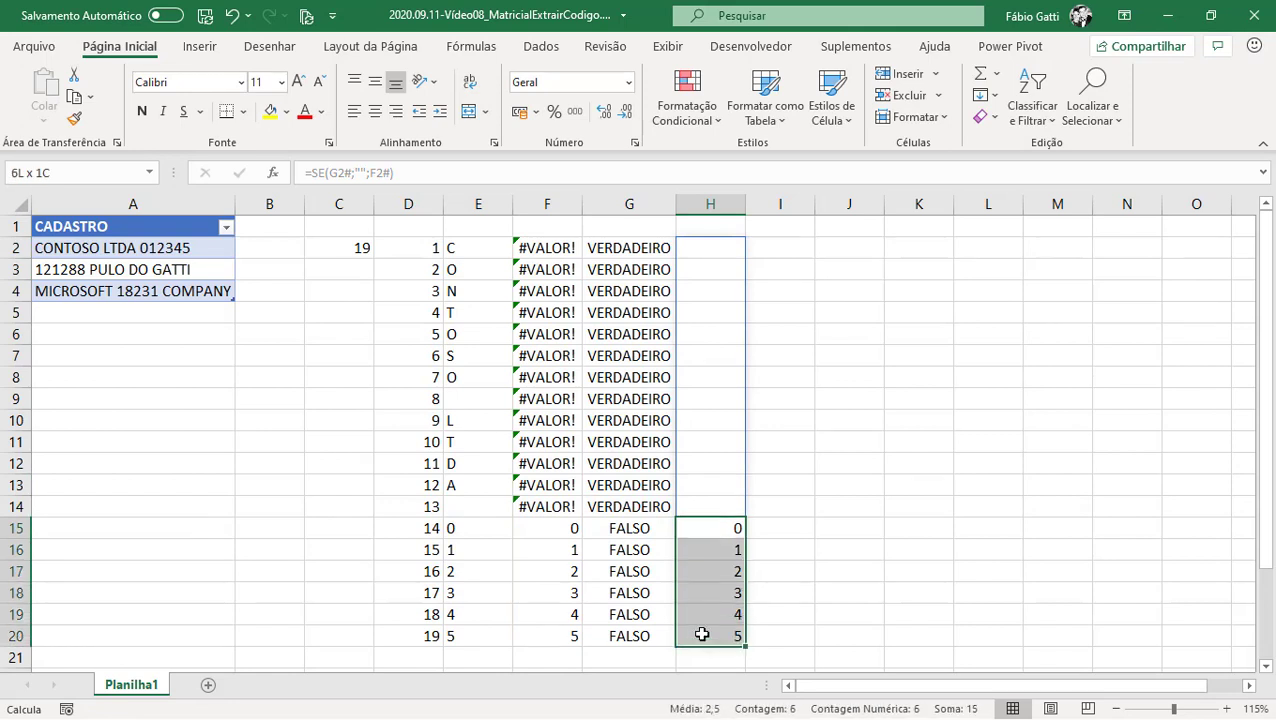
# Enter =CONCAT(H2#) in I2 to join the column H digits into one code
pyautogui.click(766, 260)
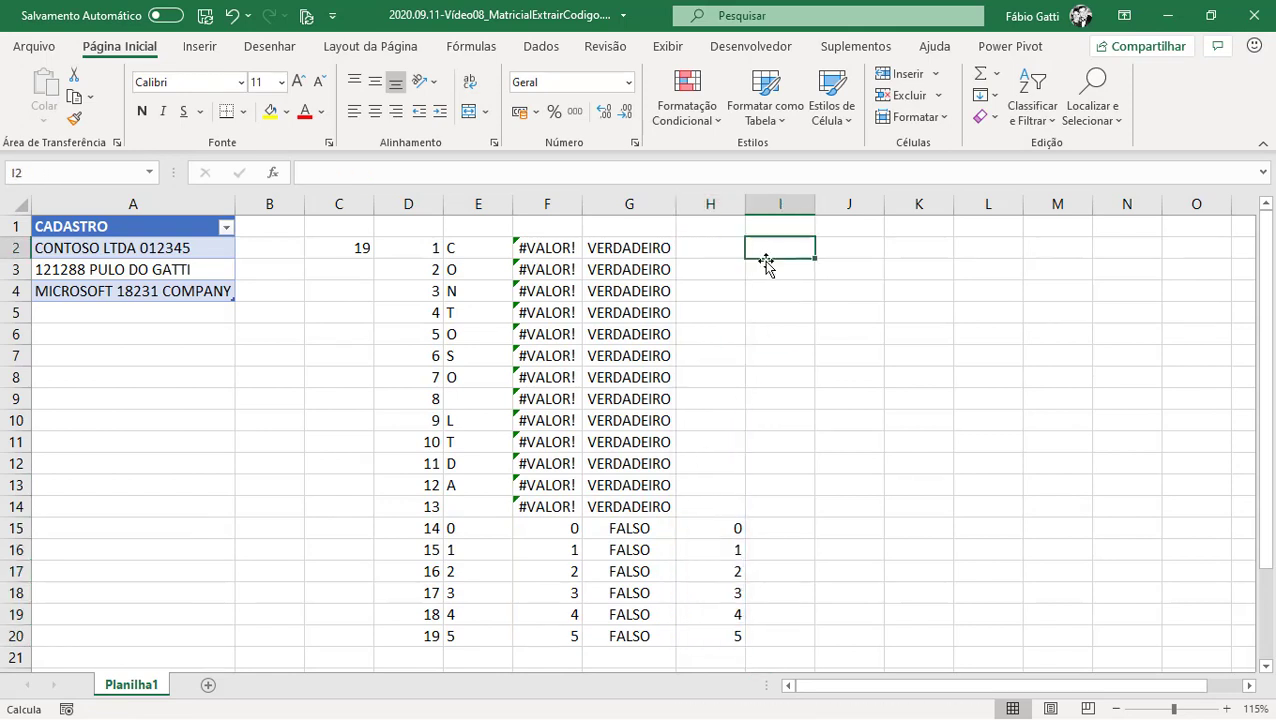
pyautogui.write('=CONCAT(')
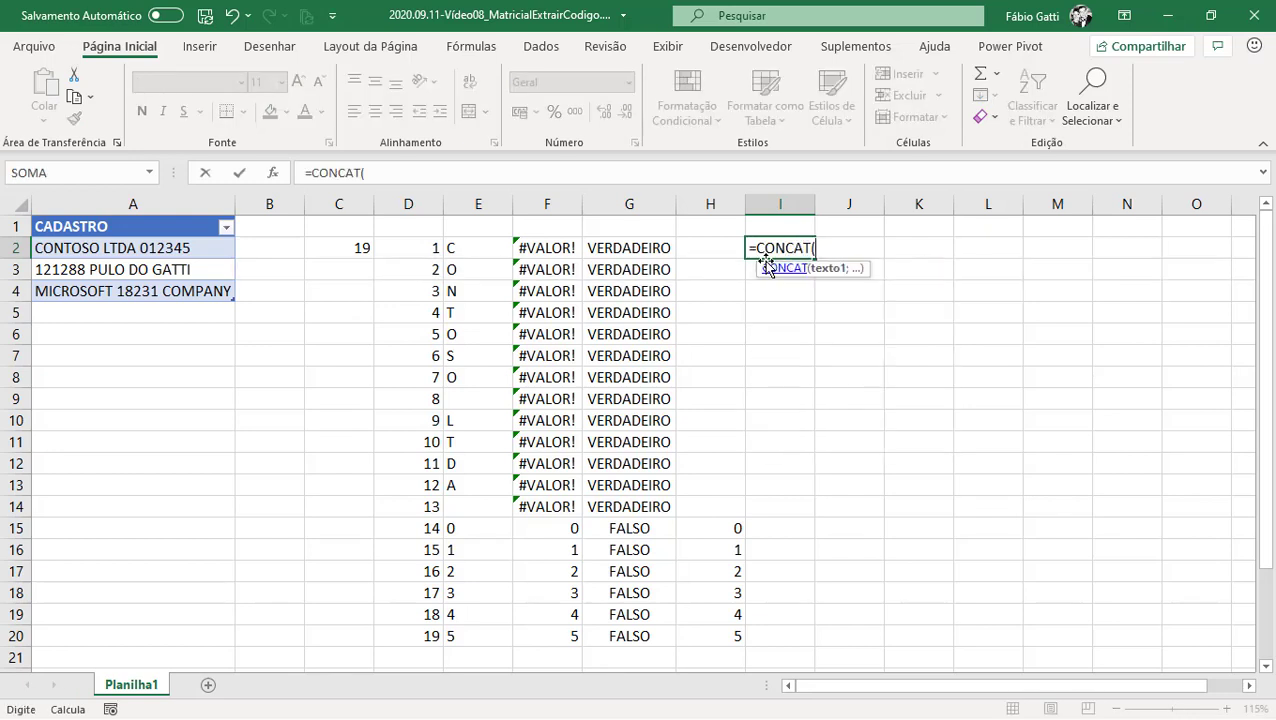
pyautogui.click(690, 248)
pyautogui.write(')')
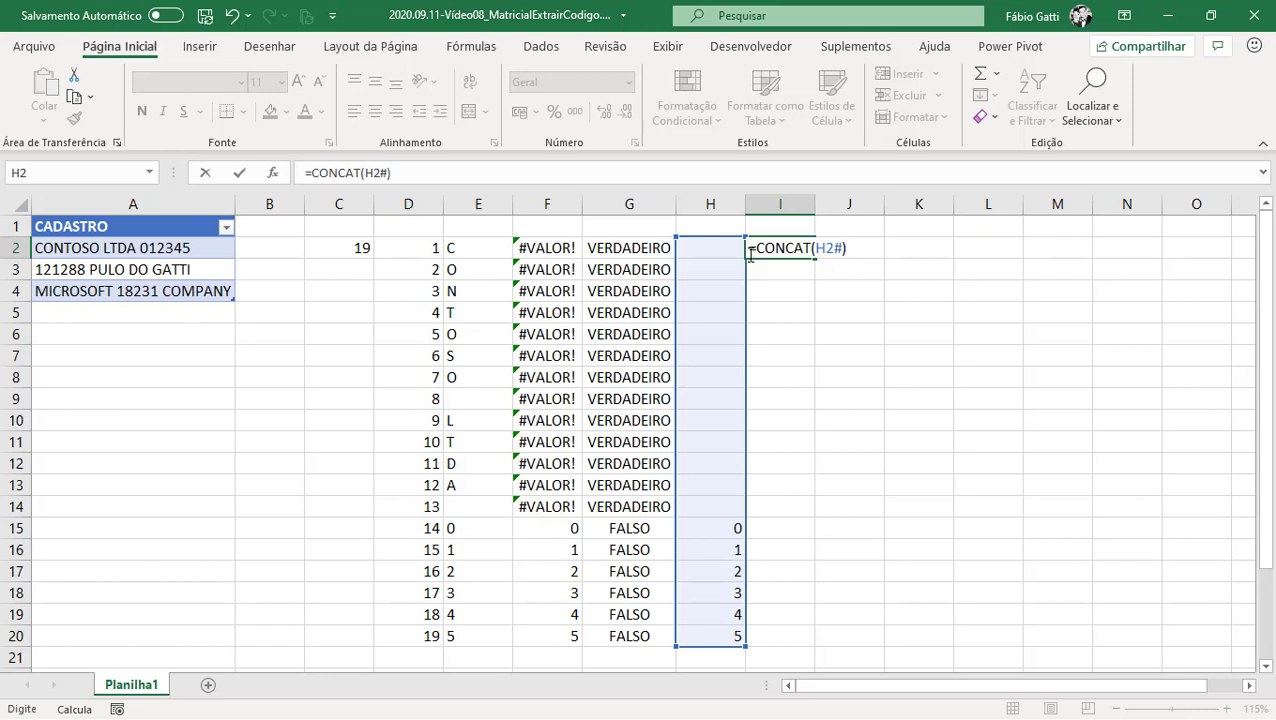
pyautogui.press('Return')
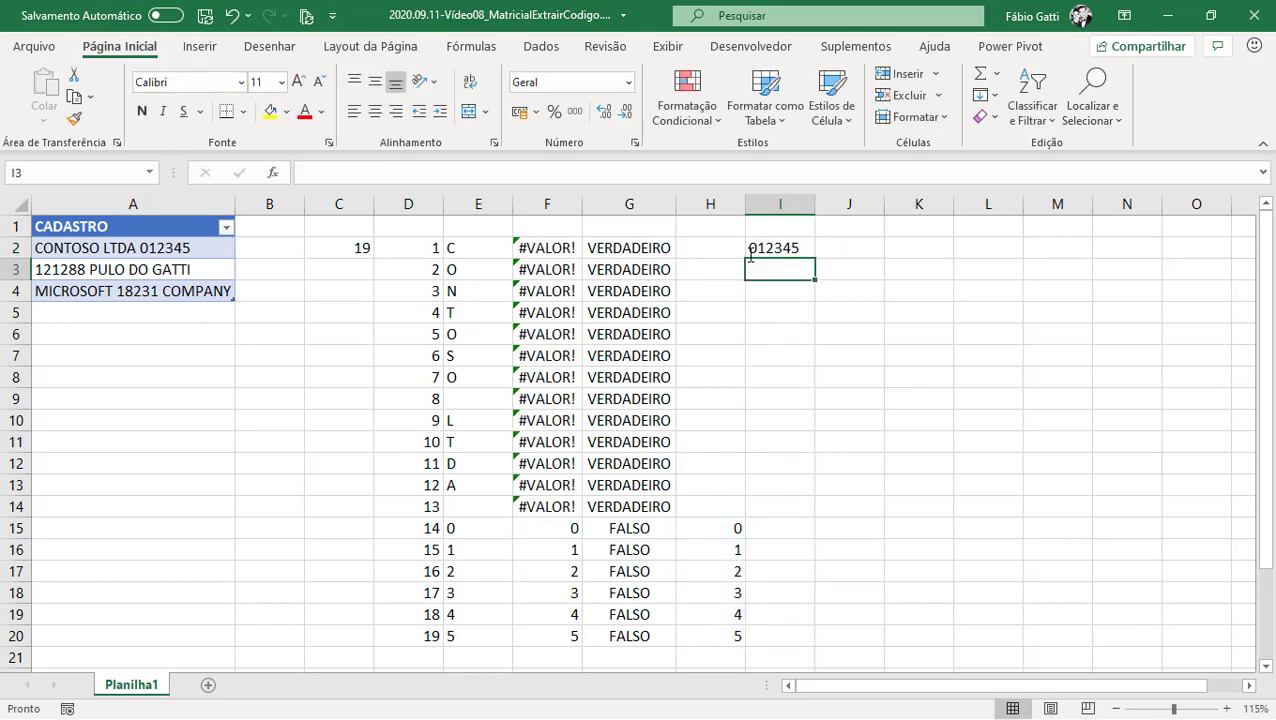
pyautogui.click(770, 247)
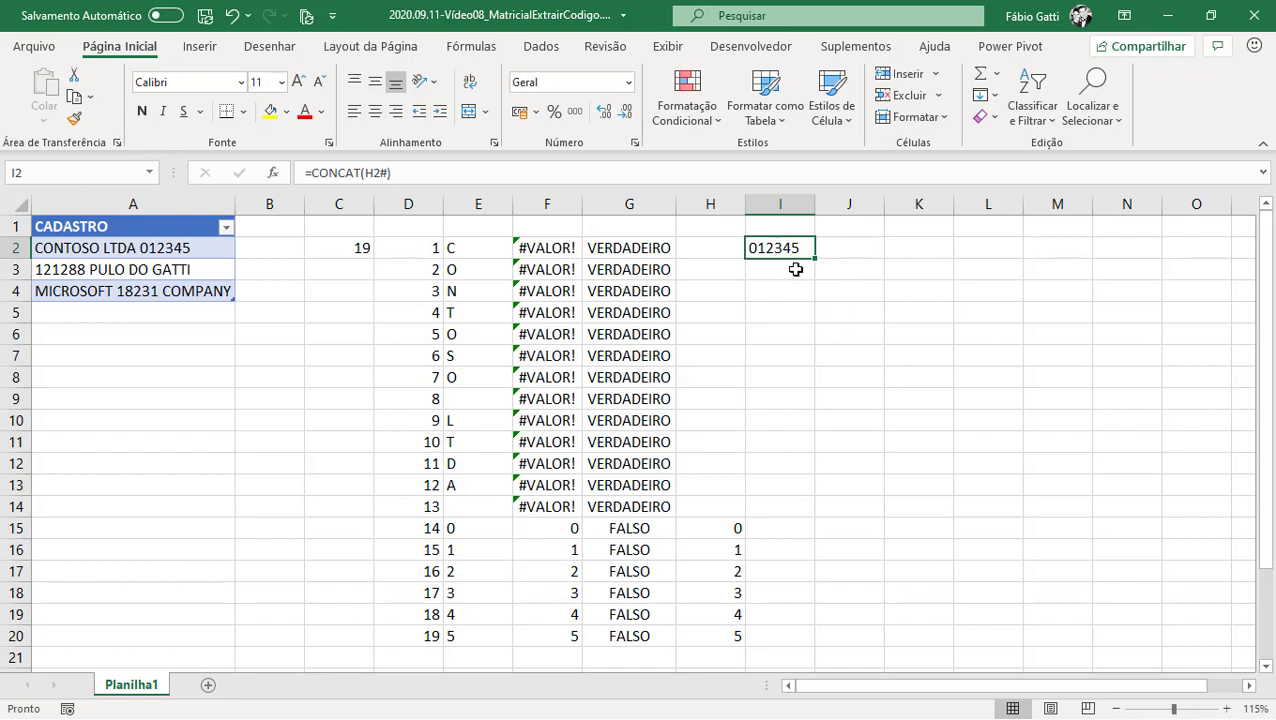
pyautogui.doubleClick(320, 173)
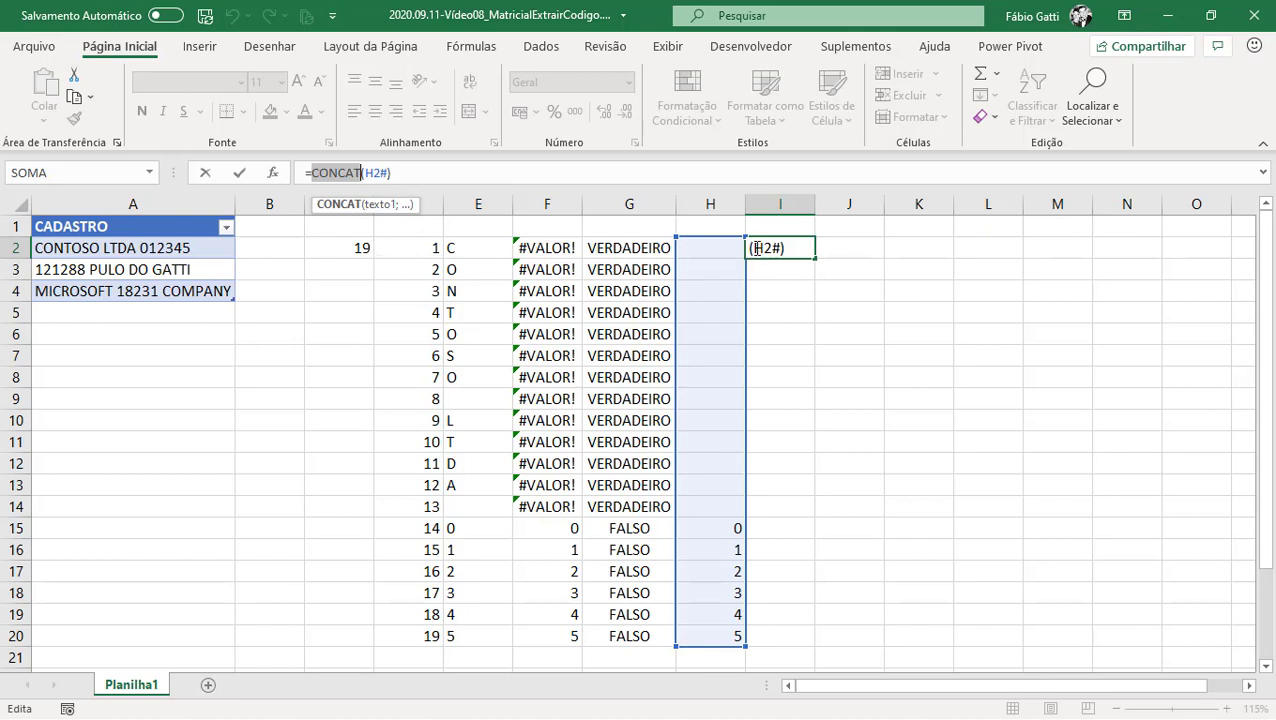
pyautogui.press('Return')
pyautogui.click(789, 246)
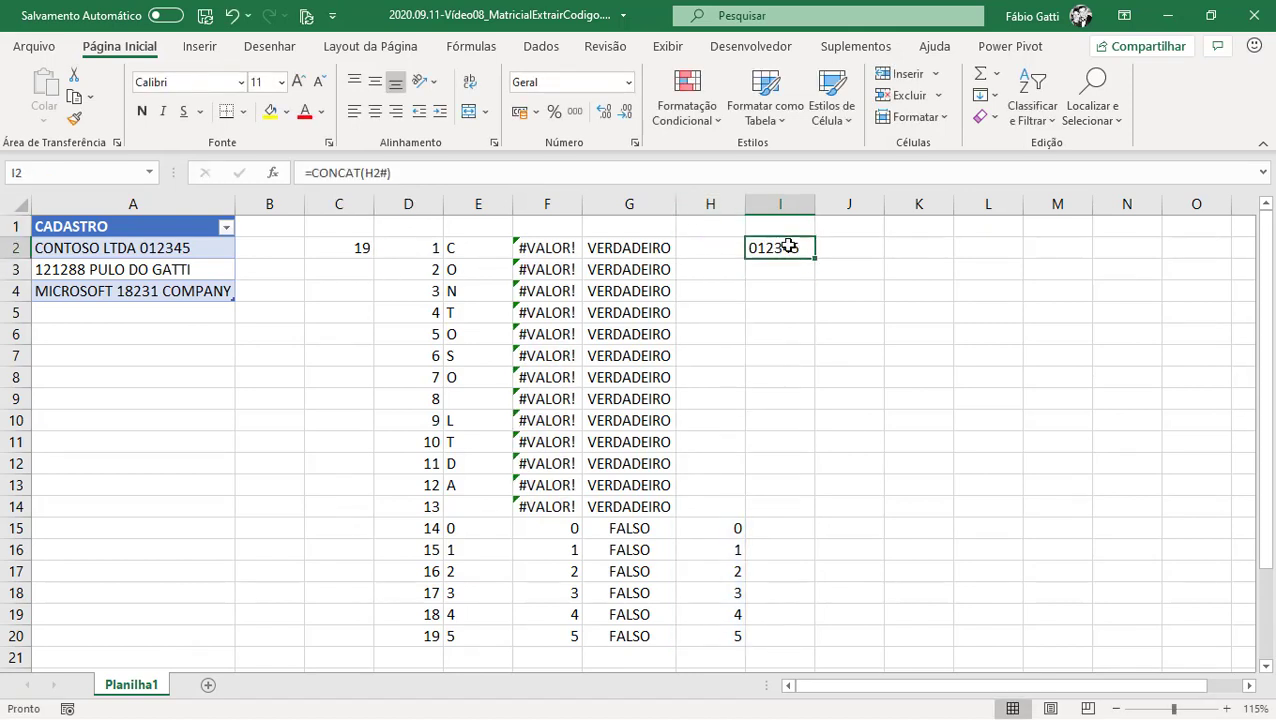
pyautogui.click(250, 246)
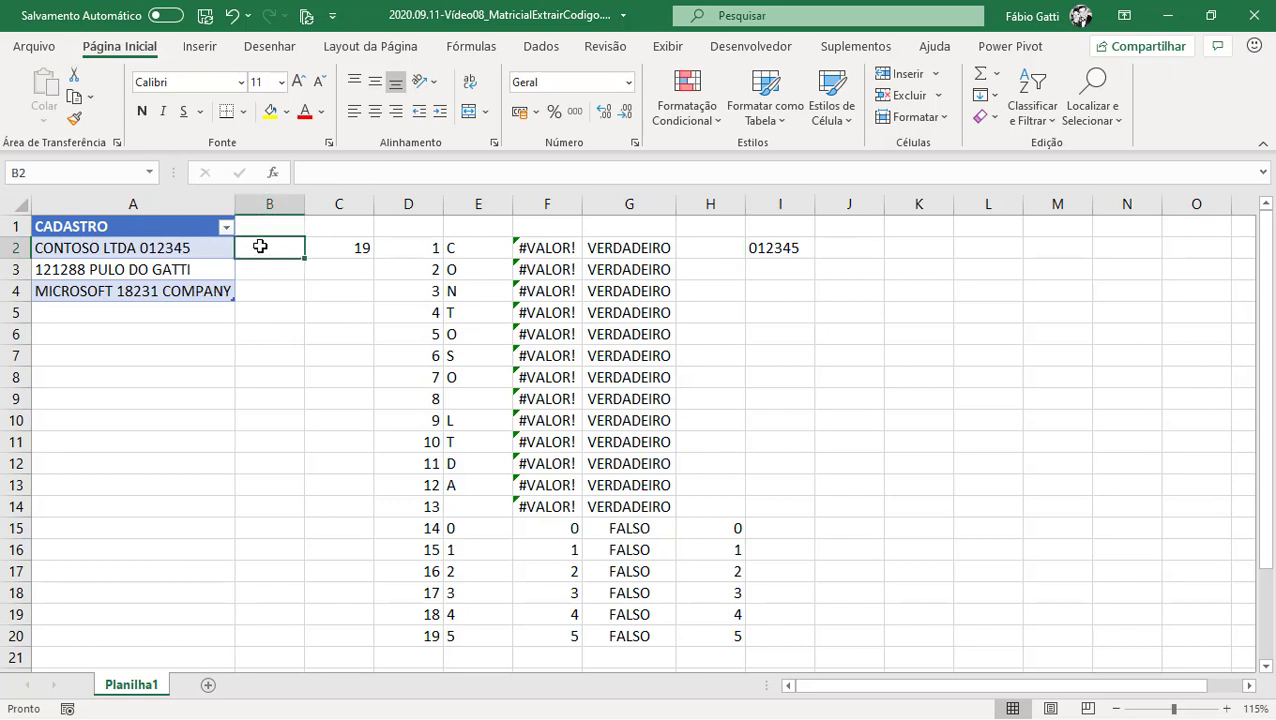
# Copy the formula text =CONCAT(H2#) from I2 and enter it in J2 as a working copy
pyautogui.click(805, 250)
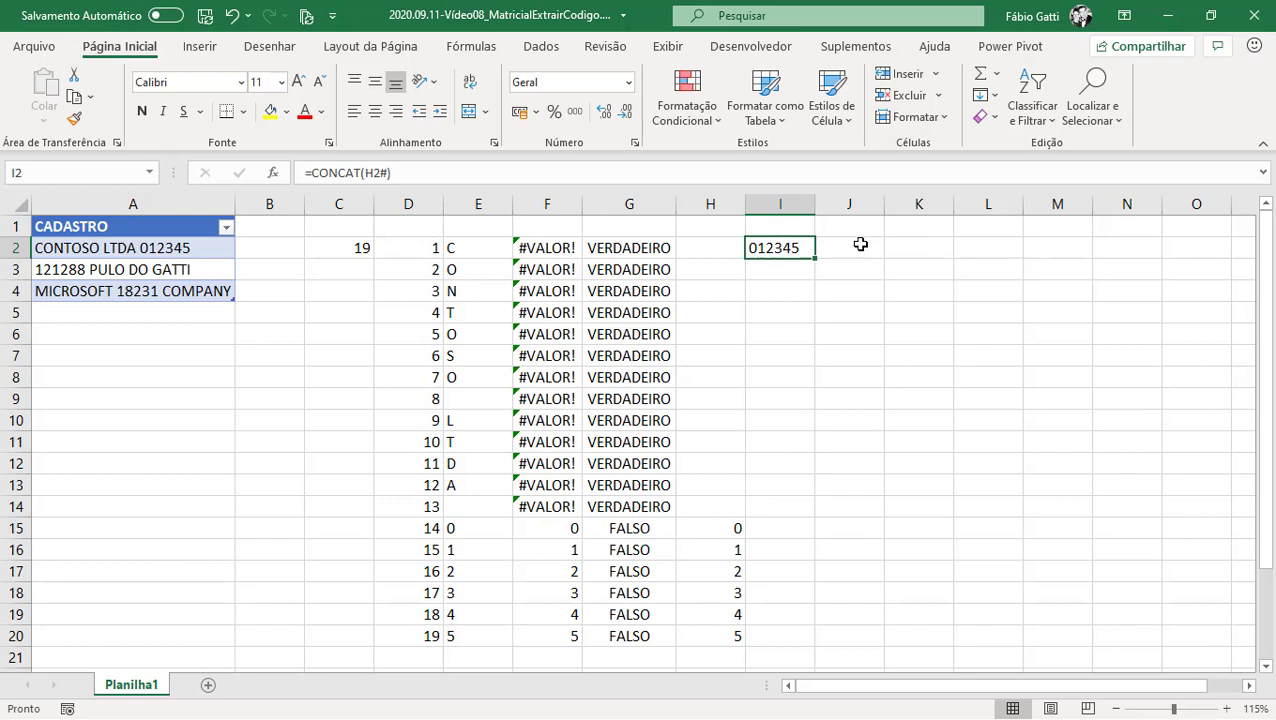
pyautogui.press('F2')
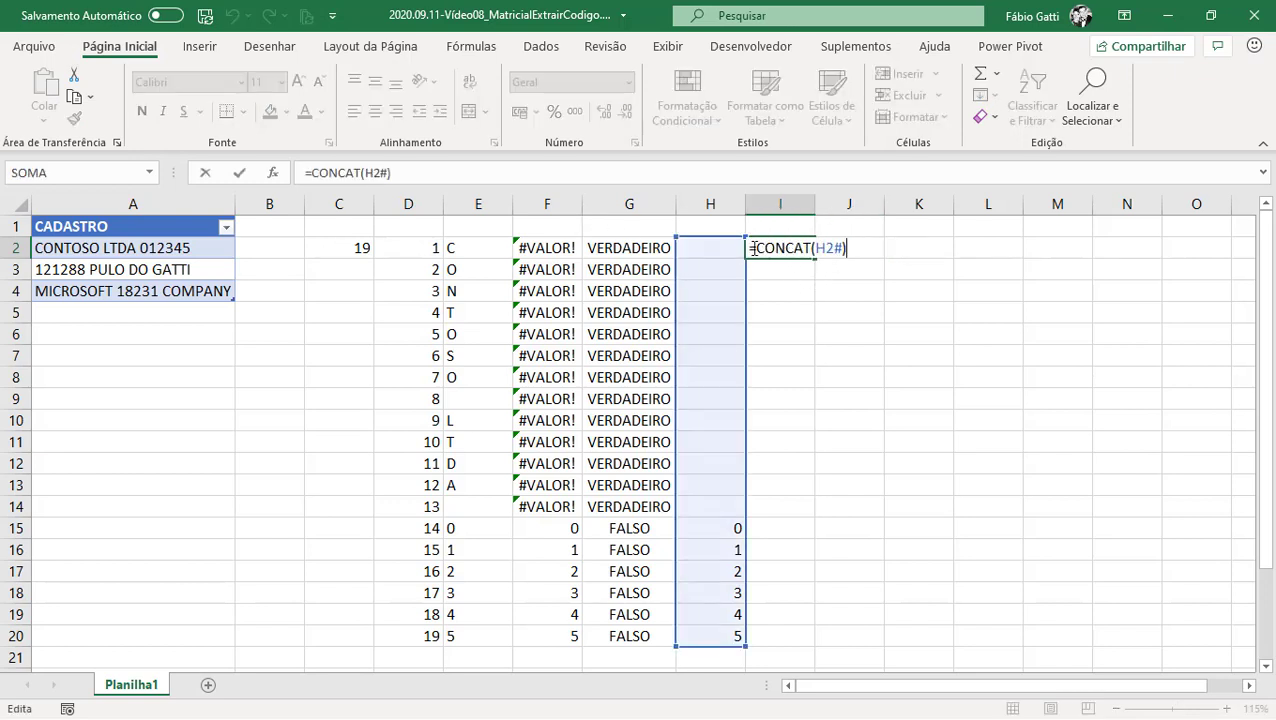
pyautogui.hotkey('shift', 'Home')
pyautogui.hotkey('ctrl', 'c')
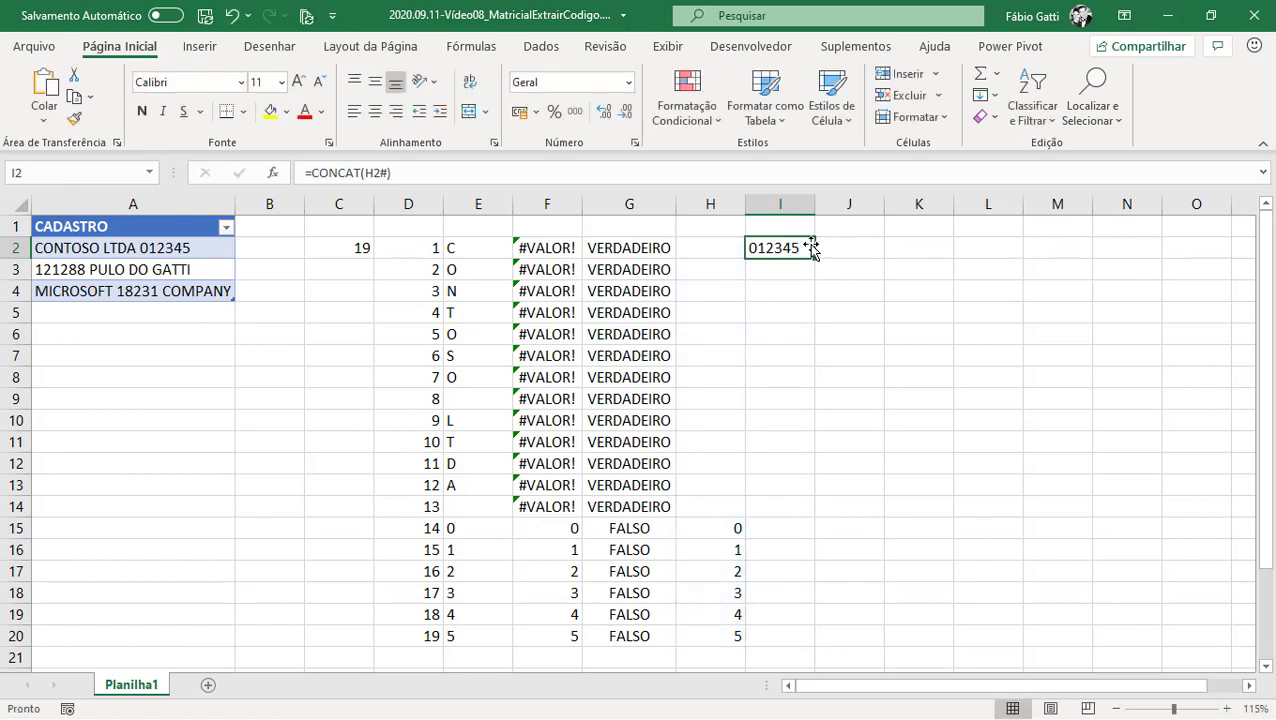
pyautogui.doubleClick(843, 247)
pyautogui.write('=CONCAT(H2#)')
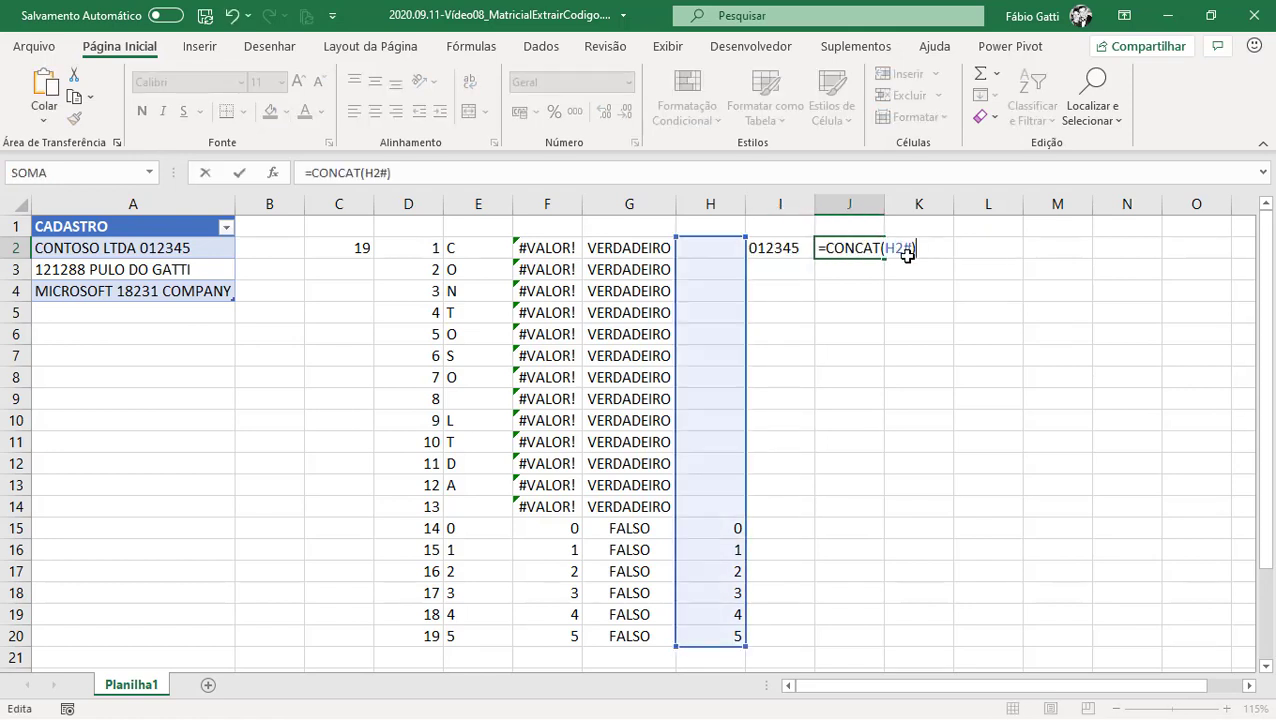
pyautogui.press('Return')
# Compare the results in I2 and J2, and review the helper columns C through I
pyautogui.click(820, 246)
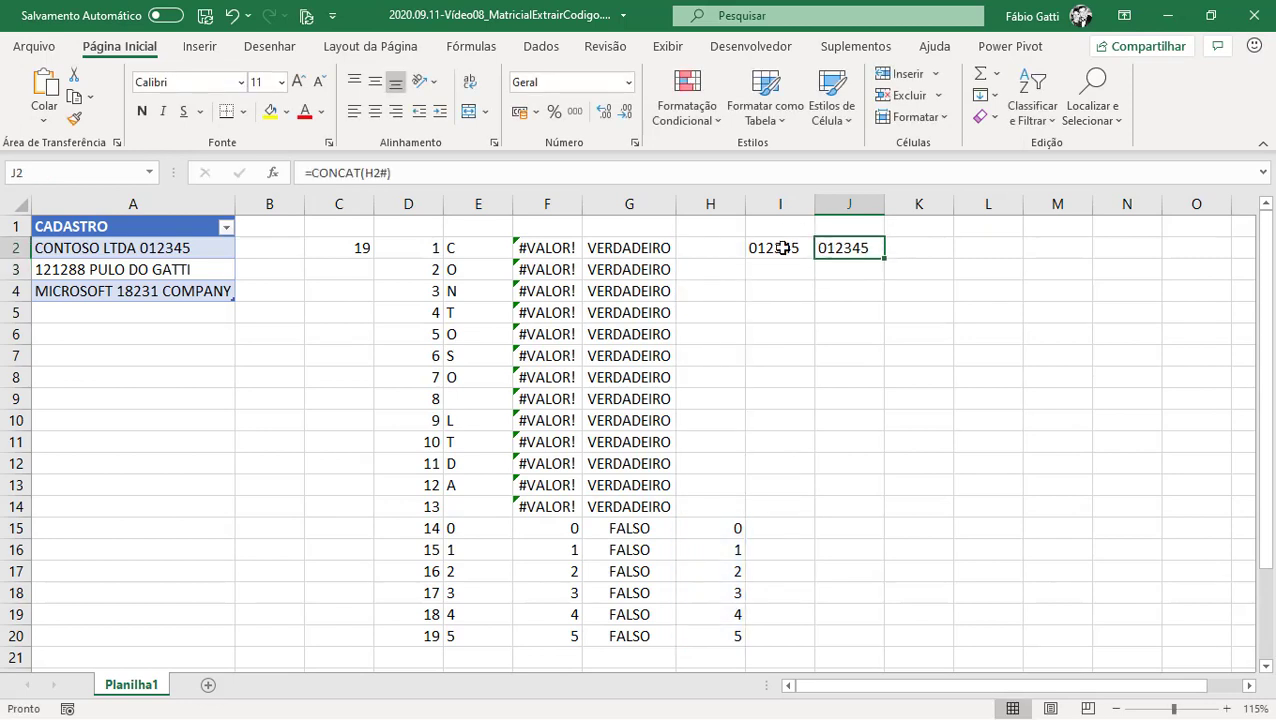
pyautogui.click(790, 250)
pyautogui.click(826, 250)
pyautogui.moveTo(761, 221); pyautogui.dragTo(353, 199)
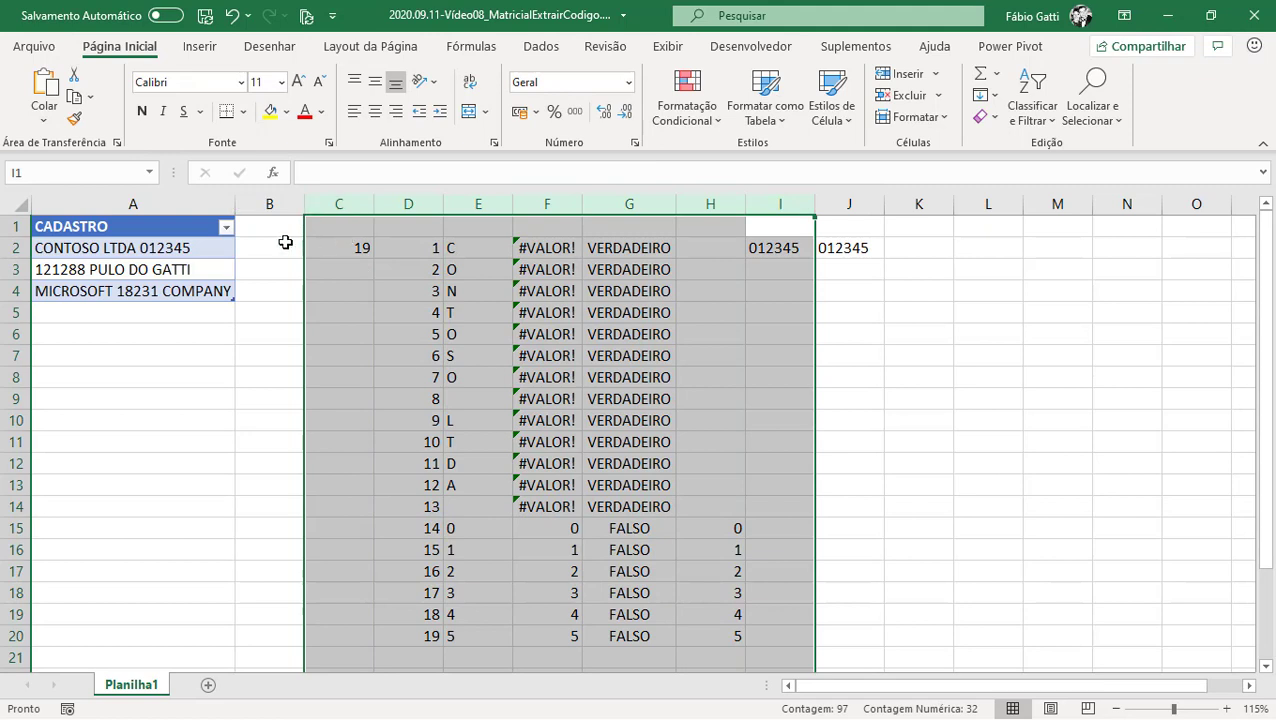
pyautogui.click(355, 225)
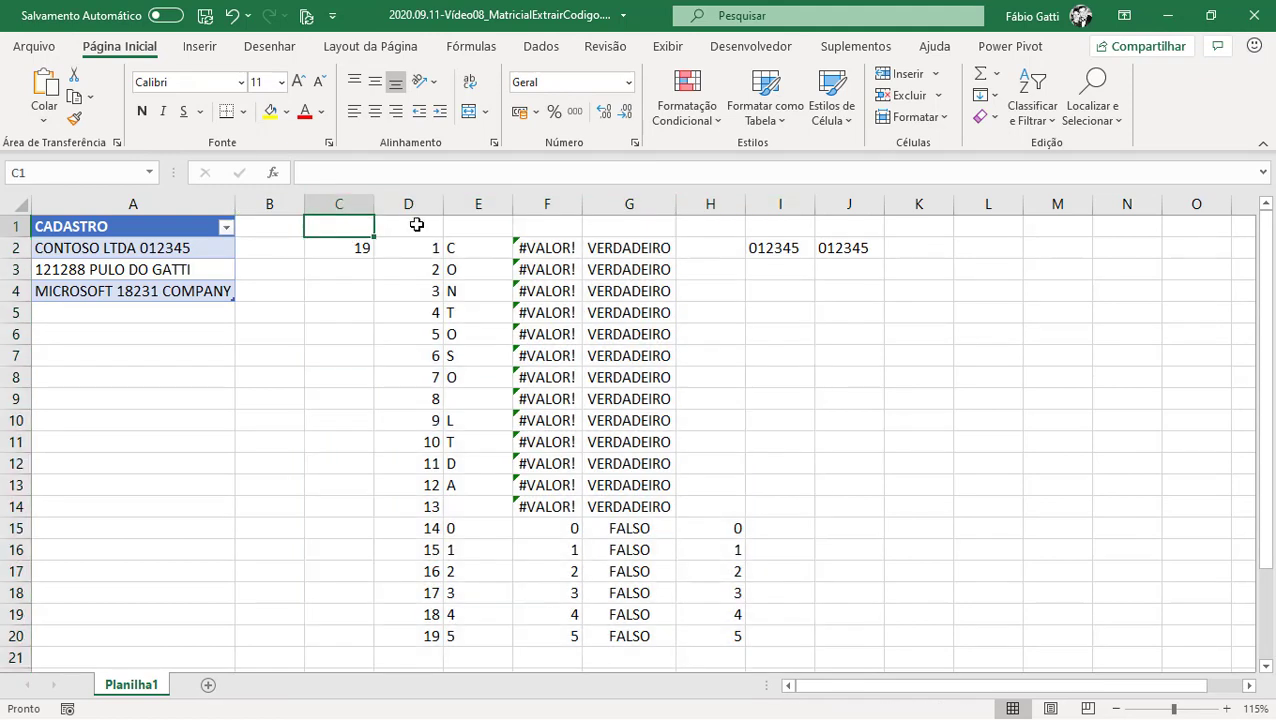
pyautogui.click(514, 223)
pyautogui.click(312, 228)
pyautogui.moveTo(416, 226); pyautogui.dragTo(441, 625)
pyautogui.click(490, 228)
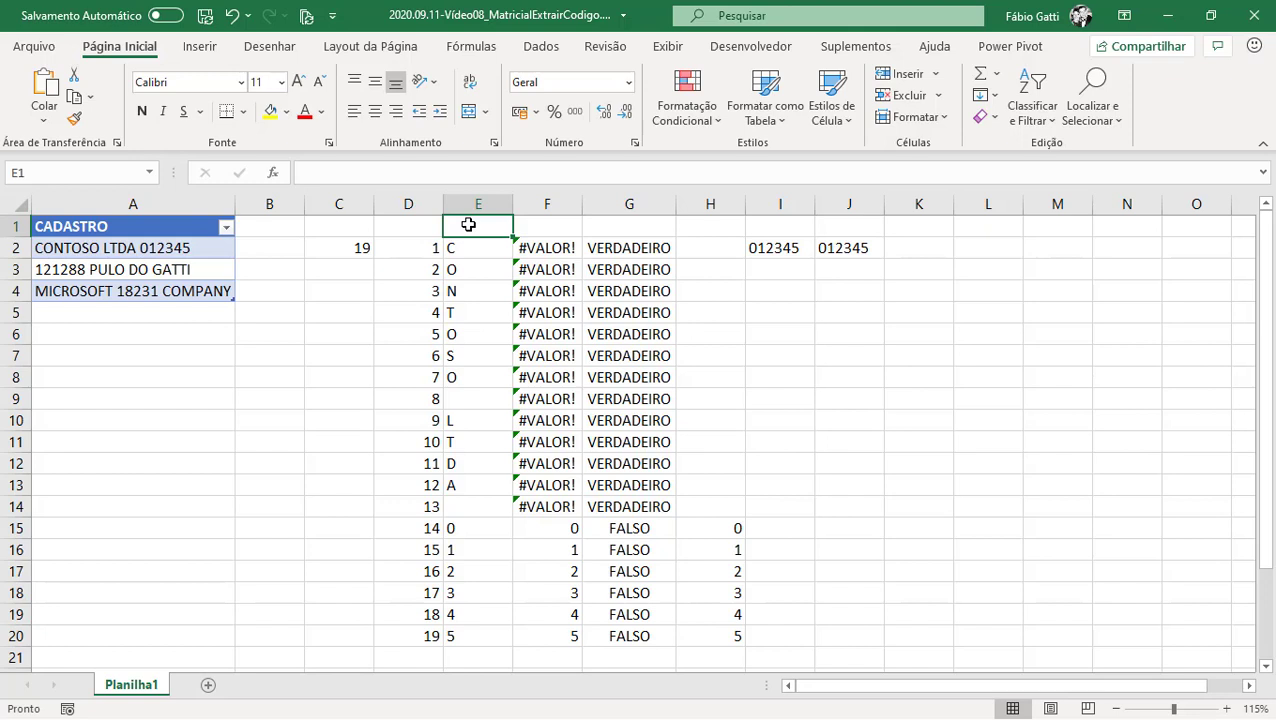
# Locate the H2# reference in J2's CONCAT formula and copy the expression SE(G2#;"";F2#) from H2
pyautogui.click(845, 246)
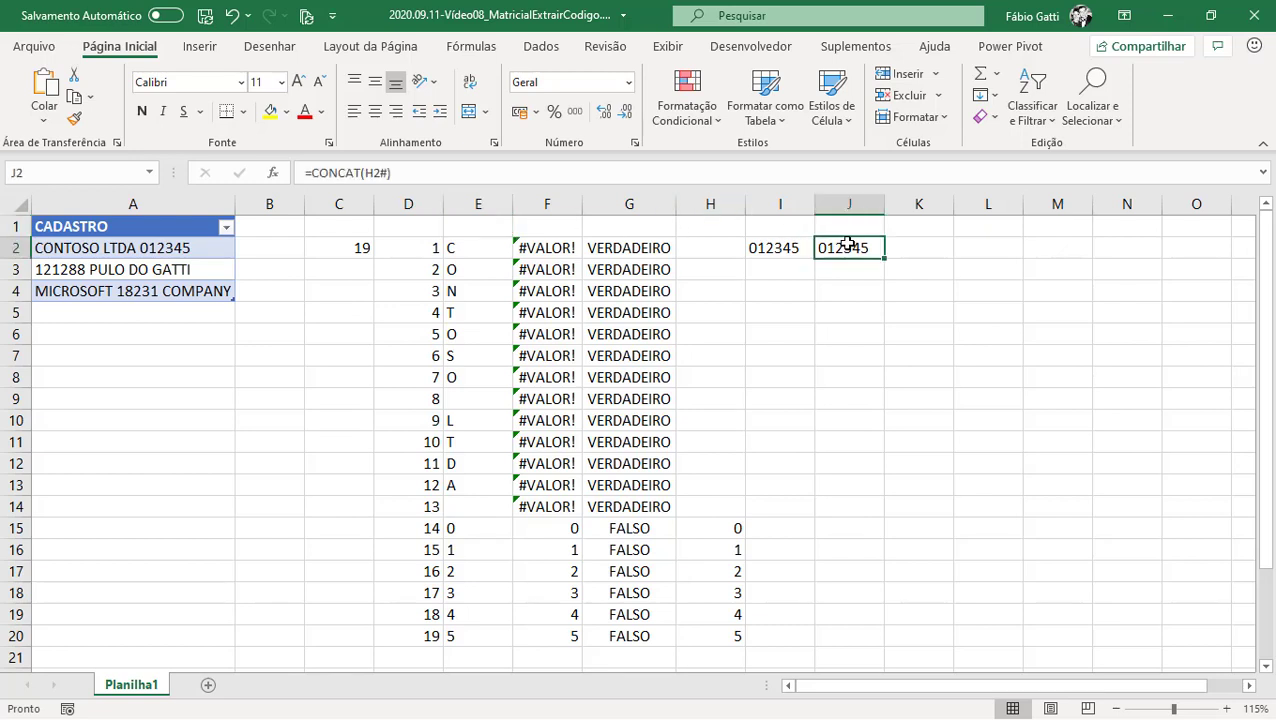
pyautogui.press('F2')
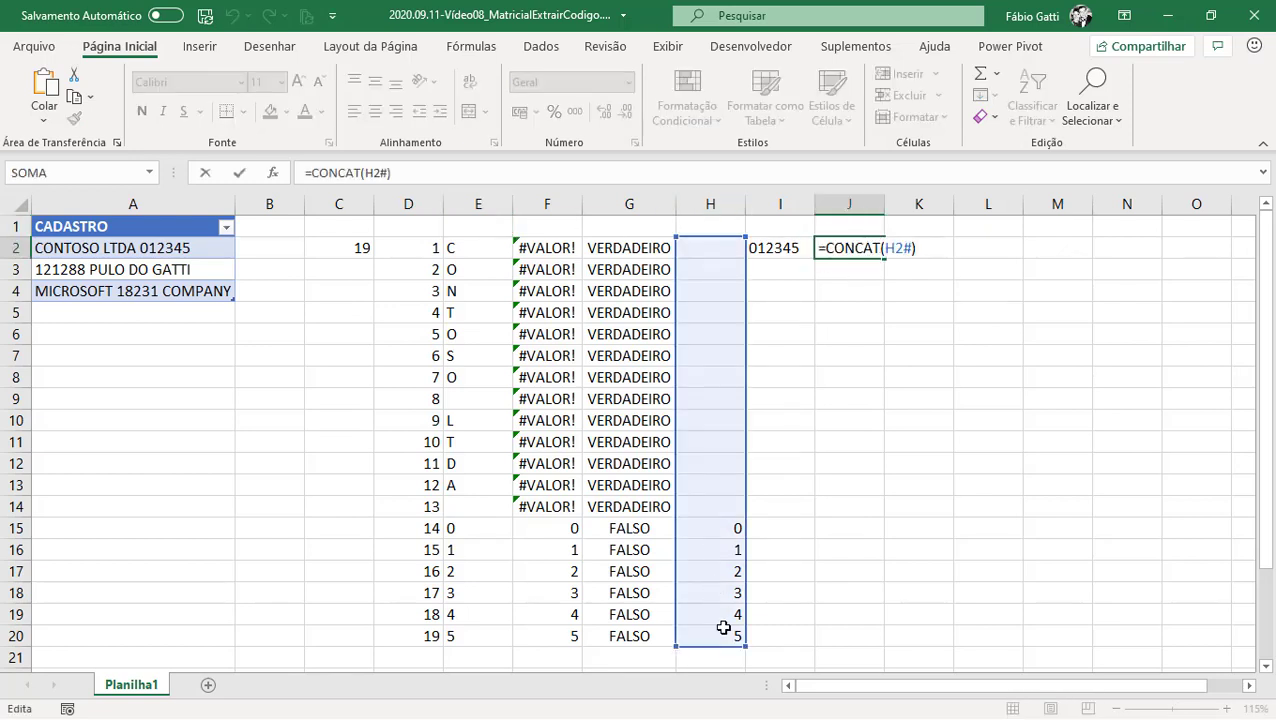
pyautogui.doubleClick(899, 247)
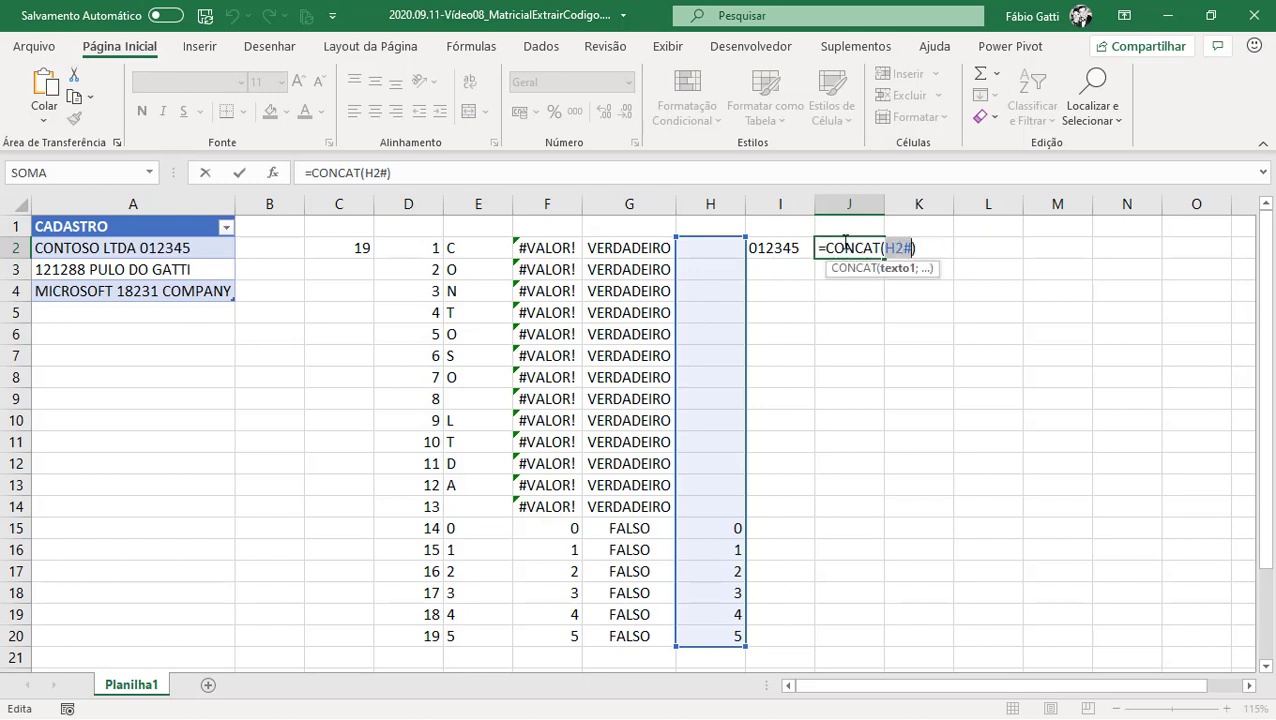
pyautogui.hotkey('ctrl', 'Return')
pyautogui.click(725, 248)
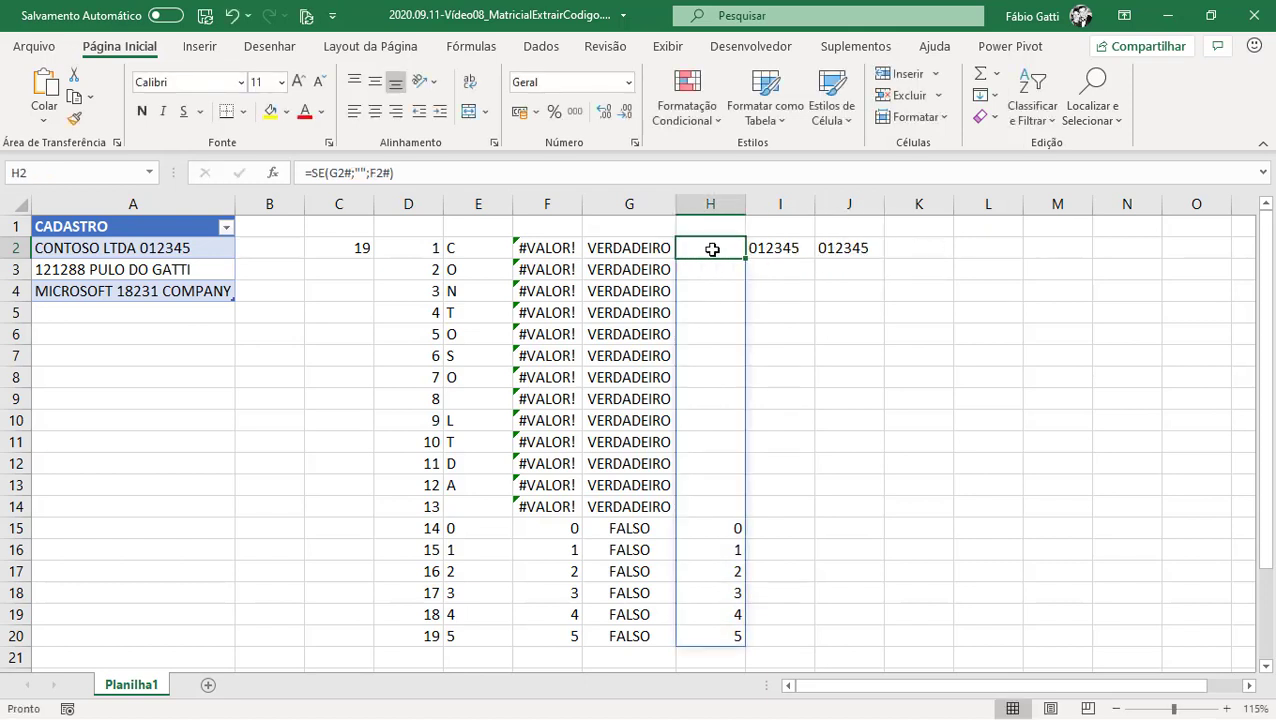
pyautogui.doubleClick(703, 249)
pyautogui.moveTo(687, 248); pyautogui.dragTo(808, 244)
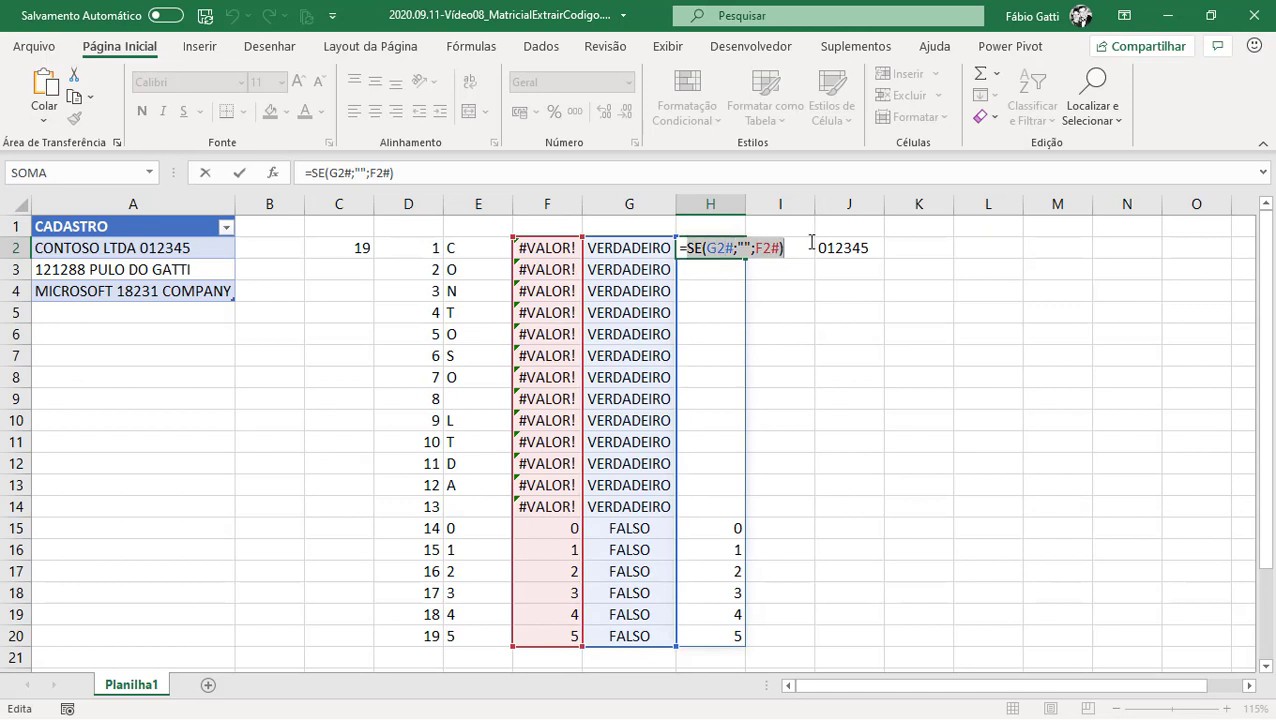
pyautogui.press('Escape')
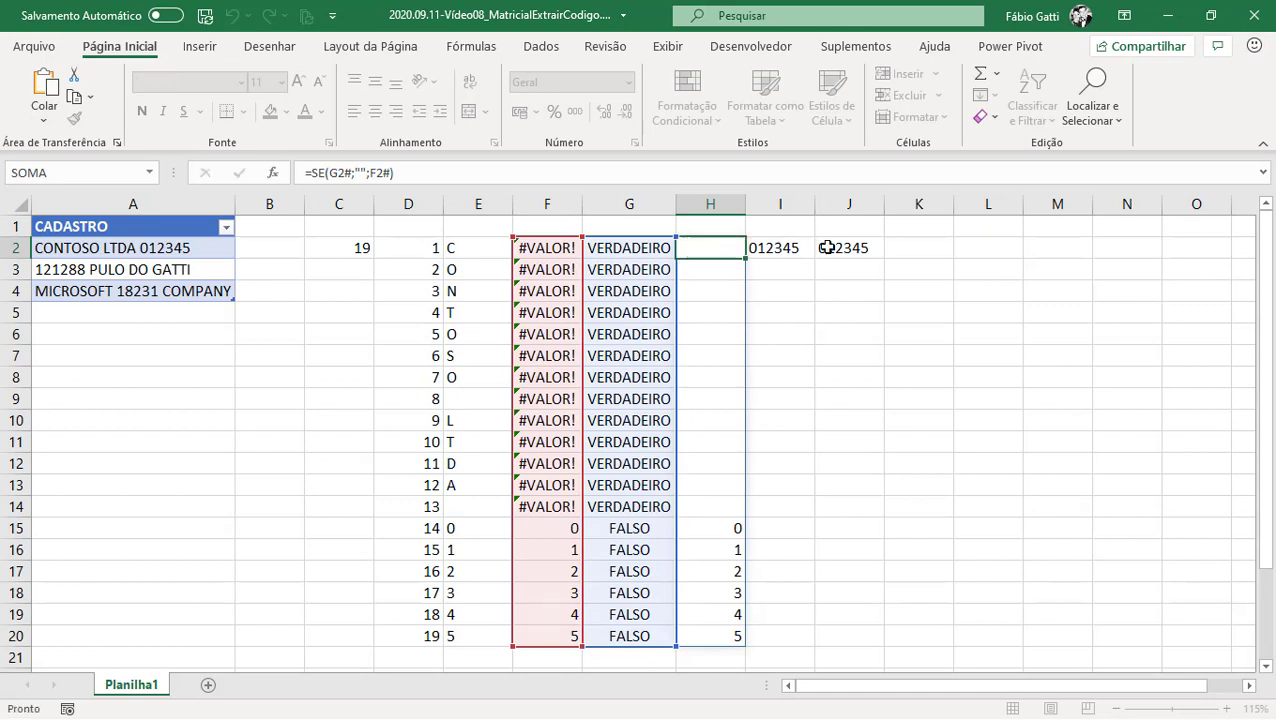
# Replace H2# in J2's CONCAT formula with the copied expression SE(G2#;"";F2#)
pyautogui.click(851, 248)
pyautogui.doubleClick(851, 250)
pyautogui.click(906, 250)
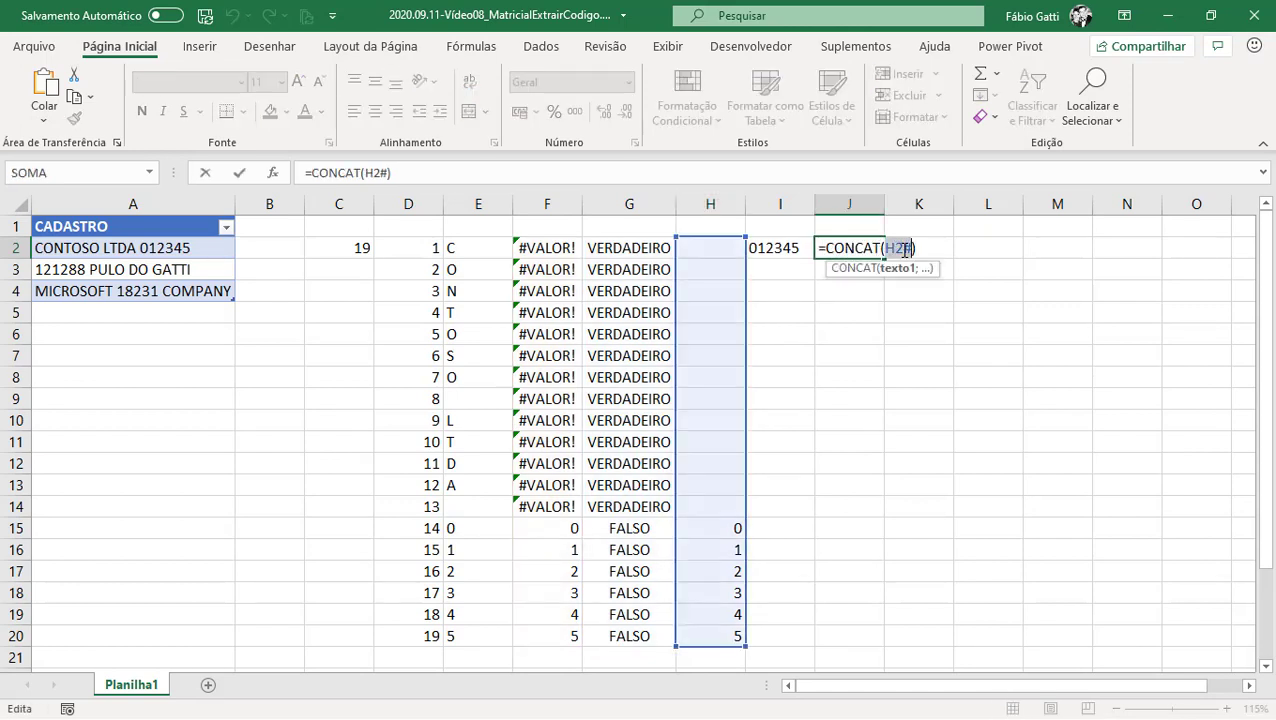
pyautogui.doubleClick(906, 250)
pyautogui.hotkey('ctrl', 'v')
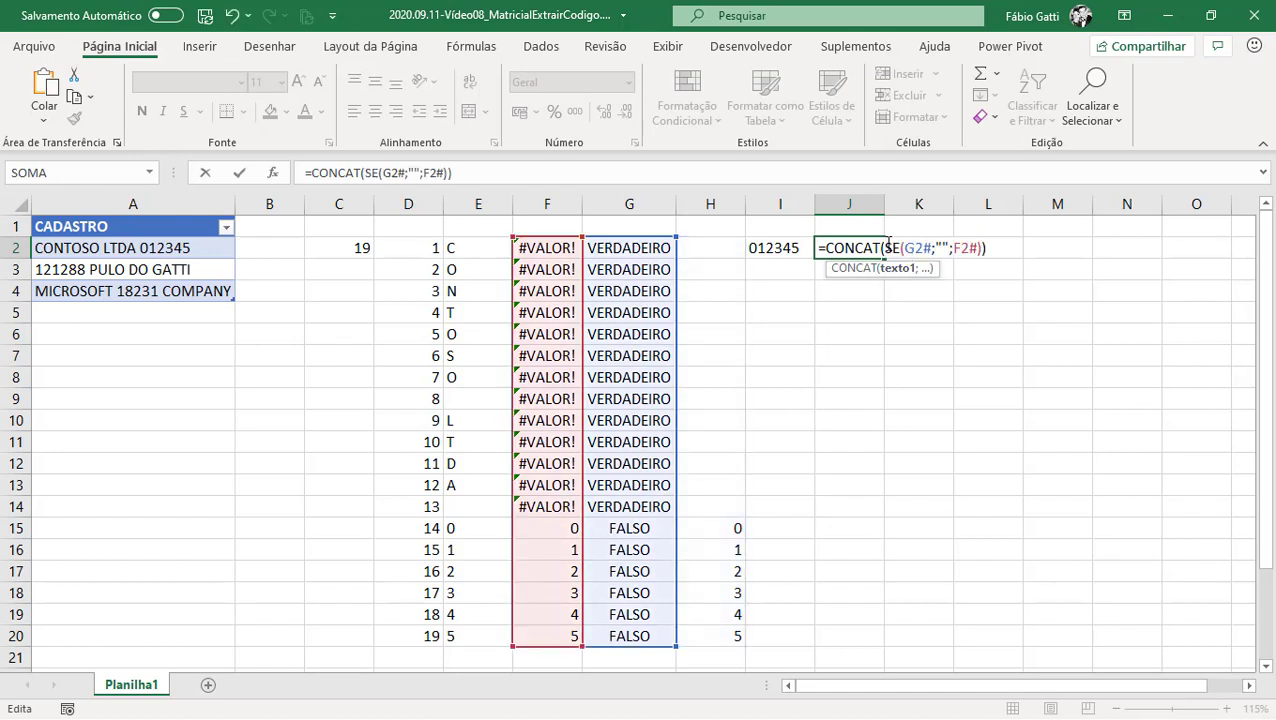
pyautogui.click(818, 248)
pyautogui.click(875, 248)
pyautogui.hotkey('ctrl', 'Return')
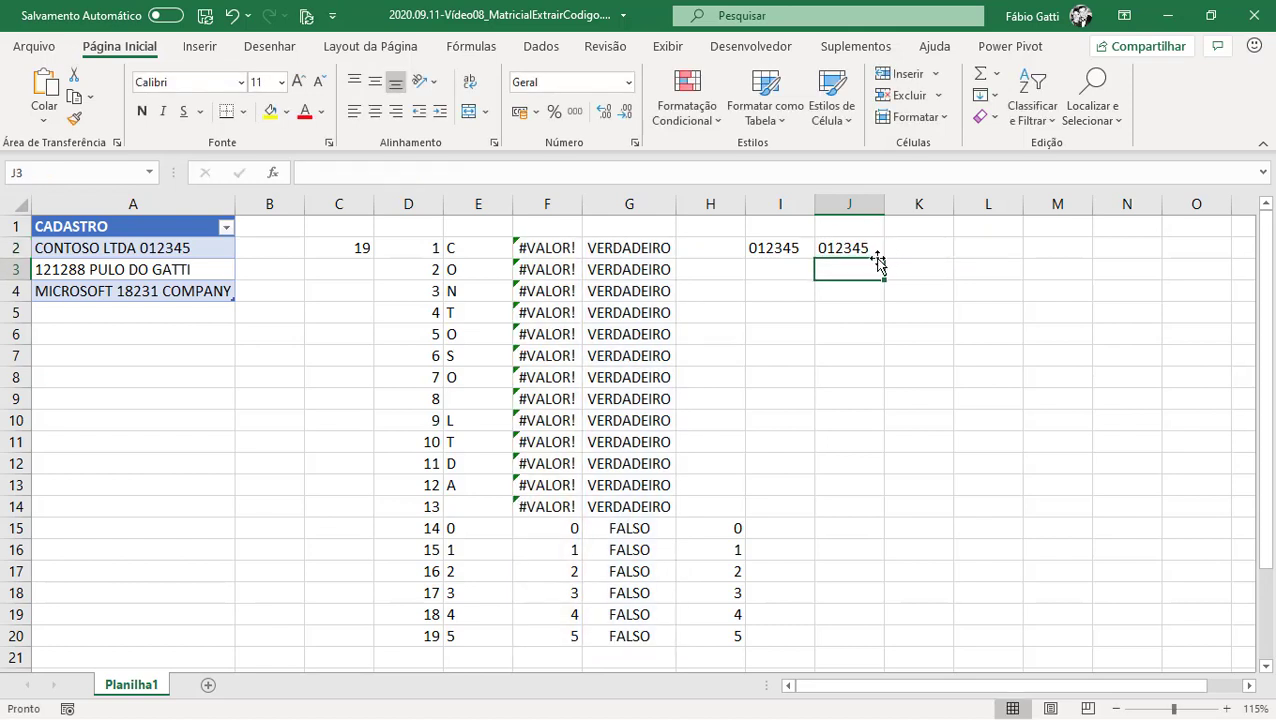
# Replace G2# in J2's formula with the expression ÉERROS(F2#) copied from G2
pyautogui.doubleClick(857, 248)
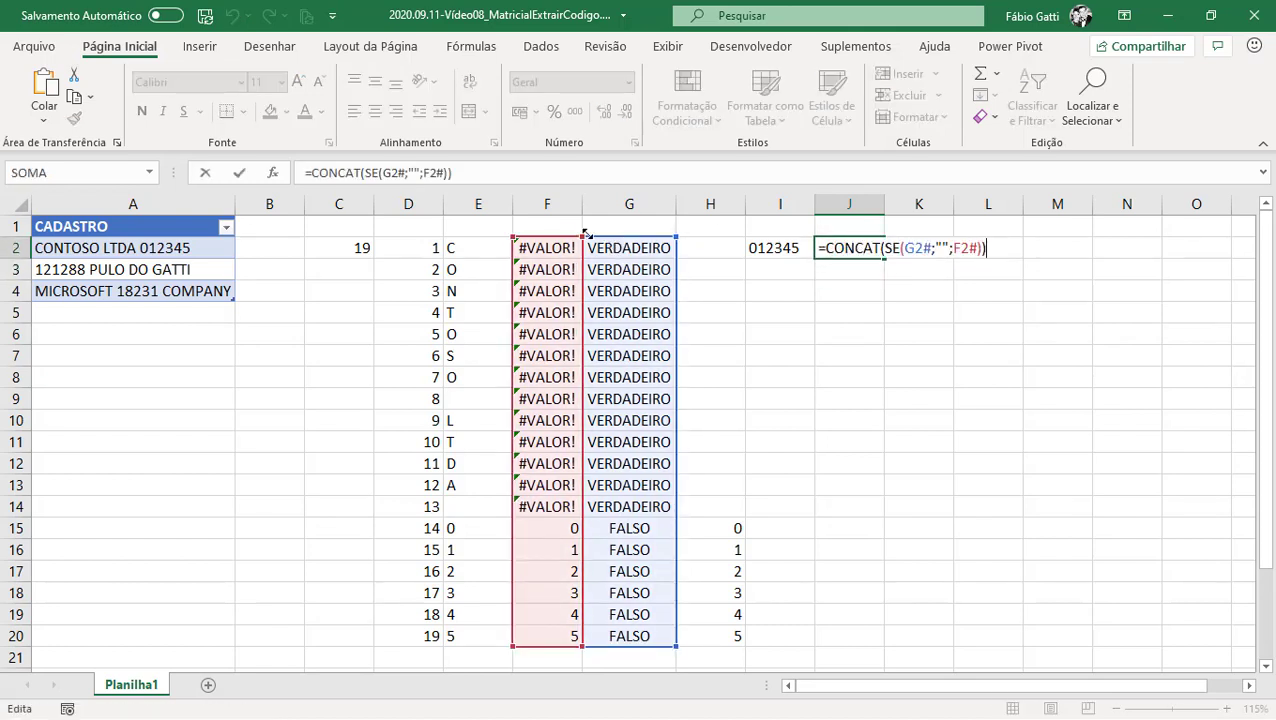
pyautogui.press('Escape')
pyautogui.doubleClick(628, 248)
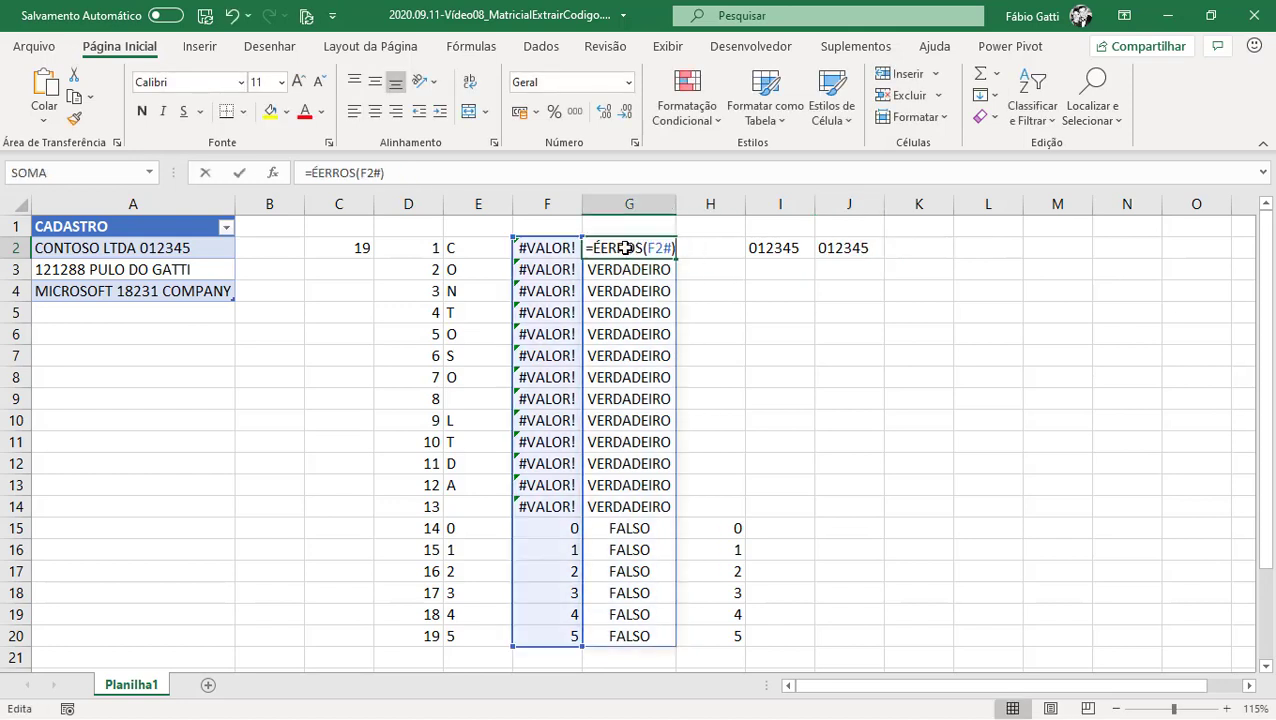
pyautogui.moveTo(596, 248); pyautogui.dragTo(676, 250)
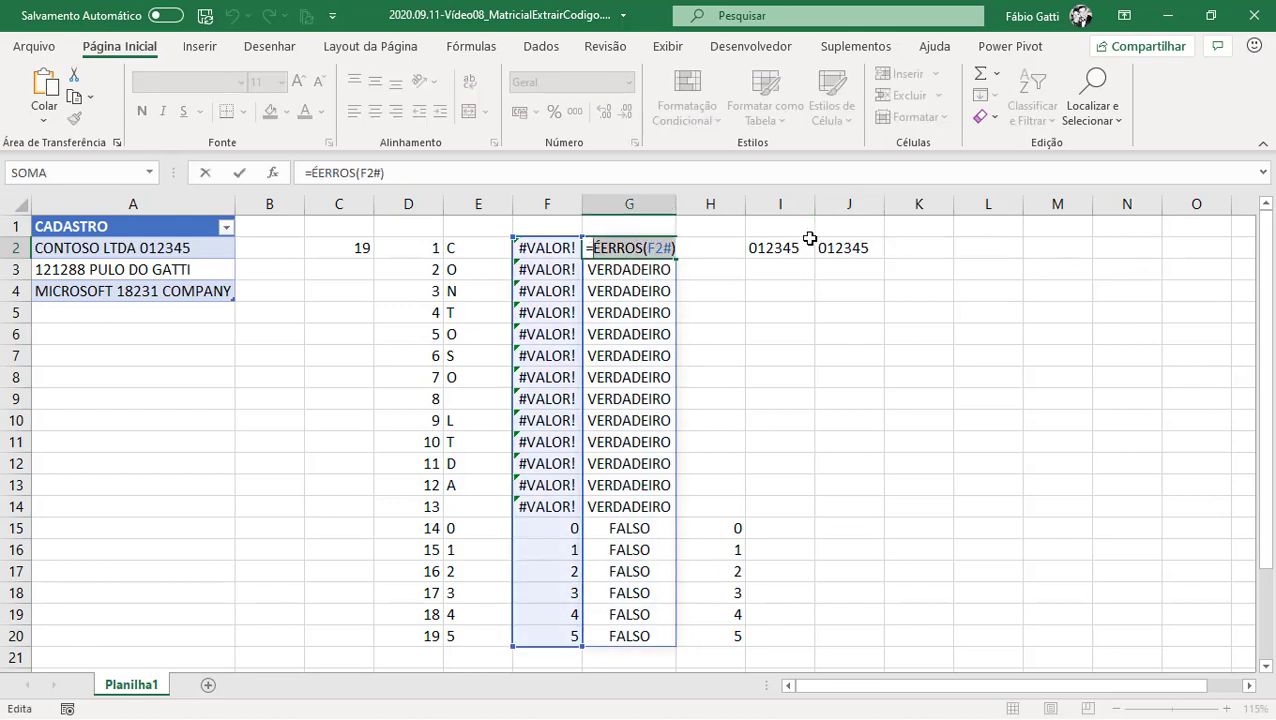
pyautogui.press('Escape')
pyautogui.doubleClick(854, 246)
pyautogui.doubleClick(915, 248)
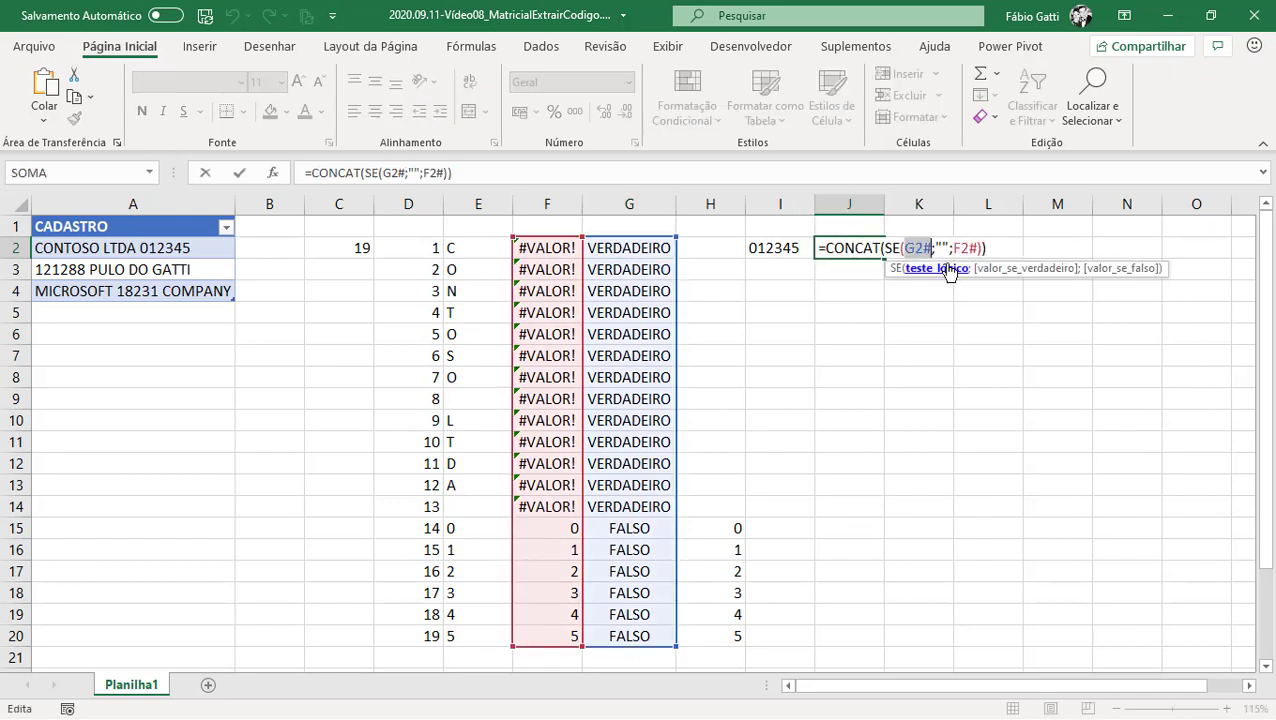
pyautogui.hotkey('ctrl', 'v')
pyautogui.press('Return')
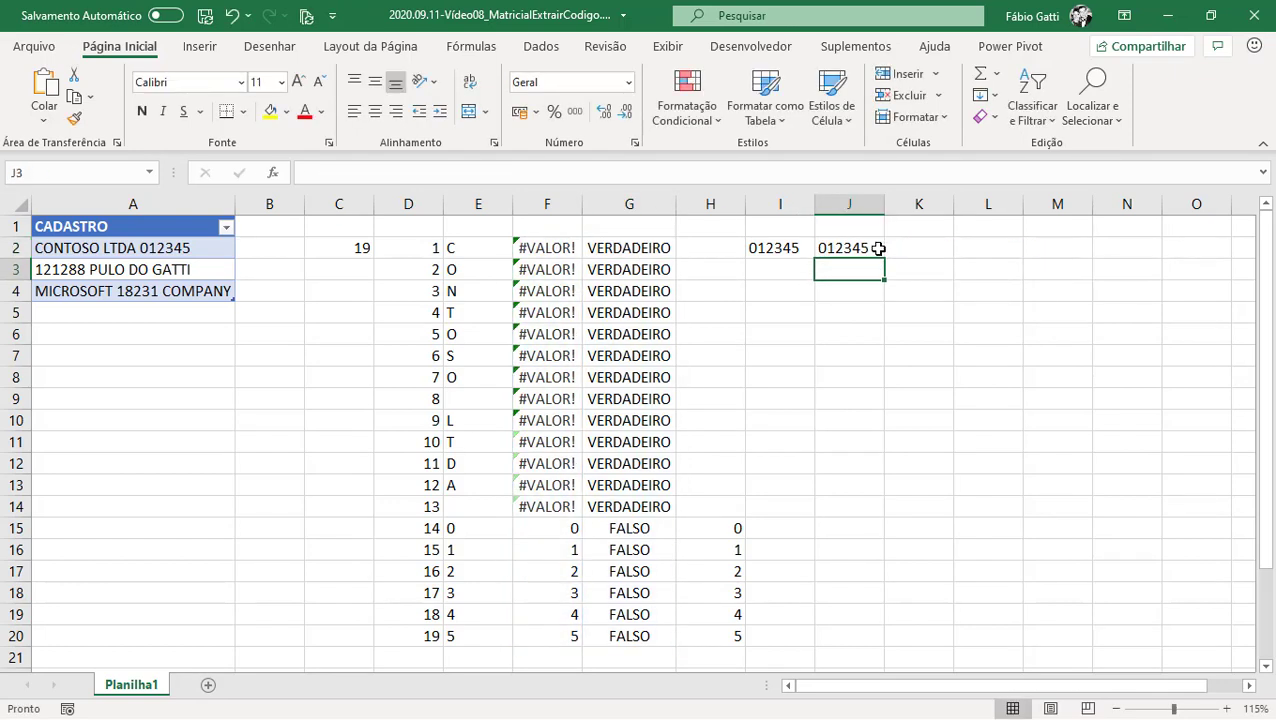
# Locate the F2# references in J2's formula and copy the expression --E2# from F2
pyautogui.doubleClick(886, 245)
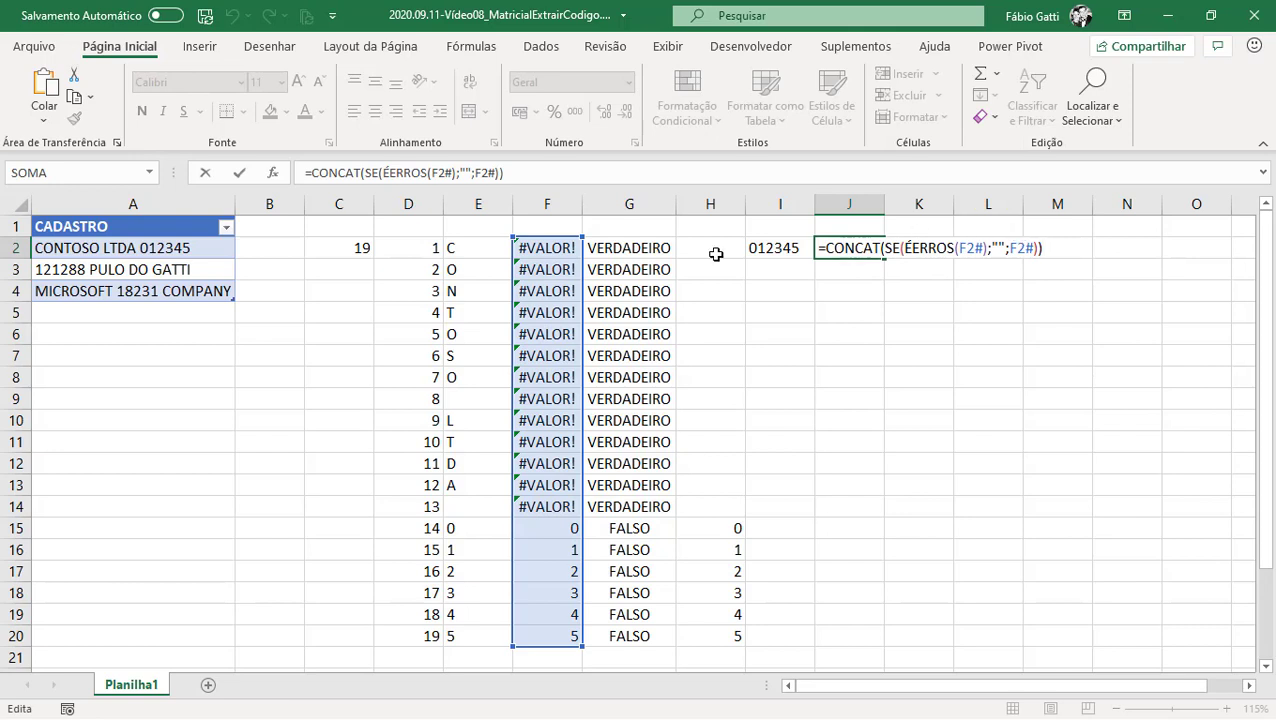
pyautogui.click(538, 252)
pyautogui.doubleClick(543, 248)
pyautogui.moveTo(522, 248); pyautogui.dragTo(576, 248)
pyautogui.hotkey('ctrl', 'c')
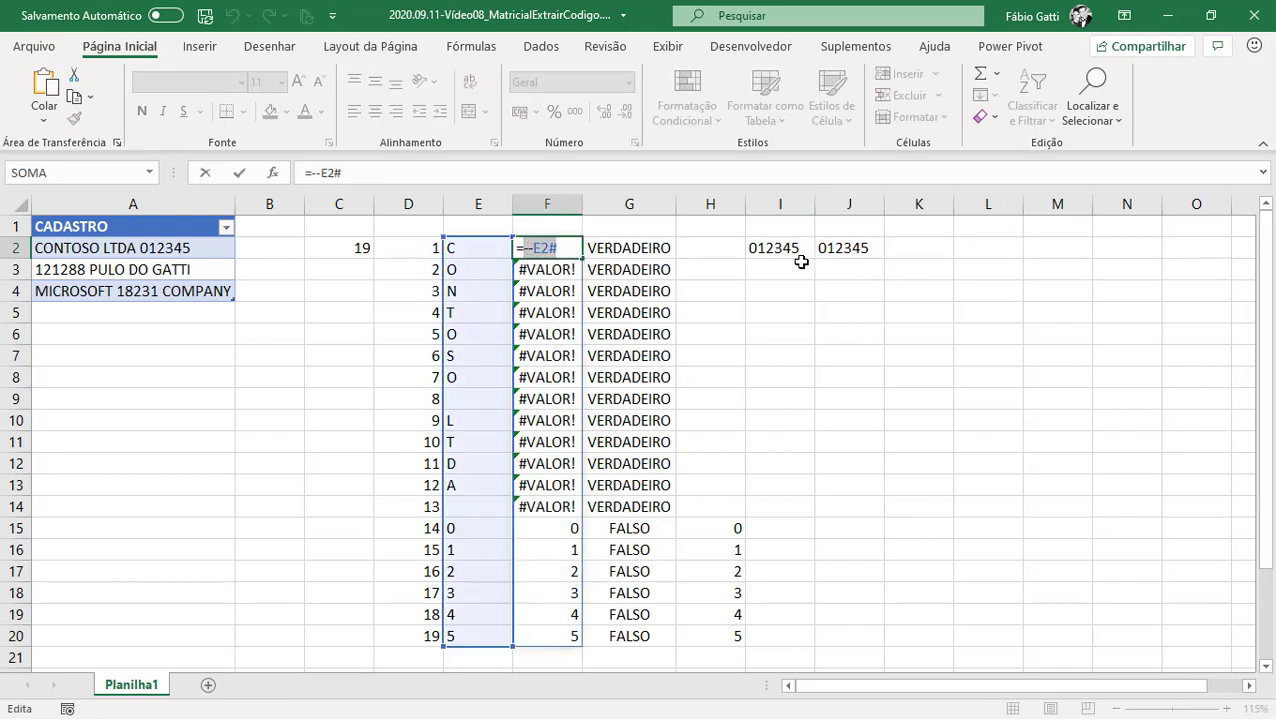
# Replace both F2# references in J2's formula with --E2#
pyautogui.press('Escape')
pyautogui.click(880, 247)
pyautogui.doubleClick(880, 247)
pyautogui.doubleClick(1015, 248)
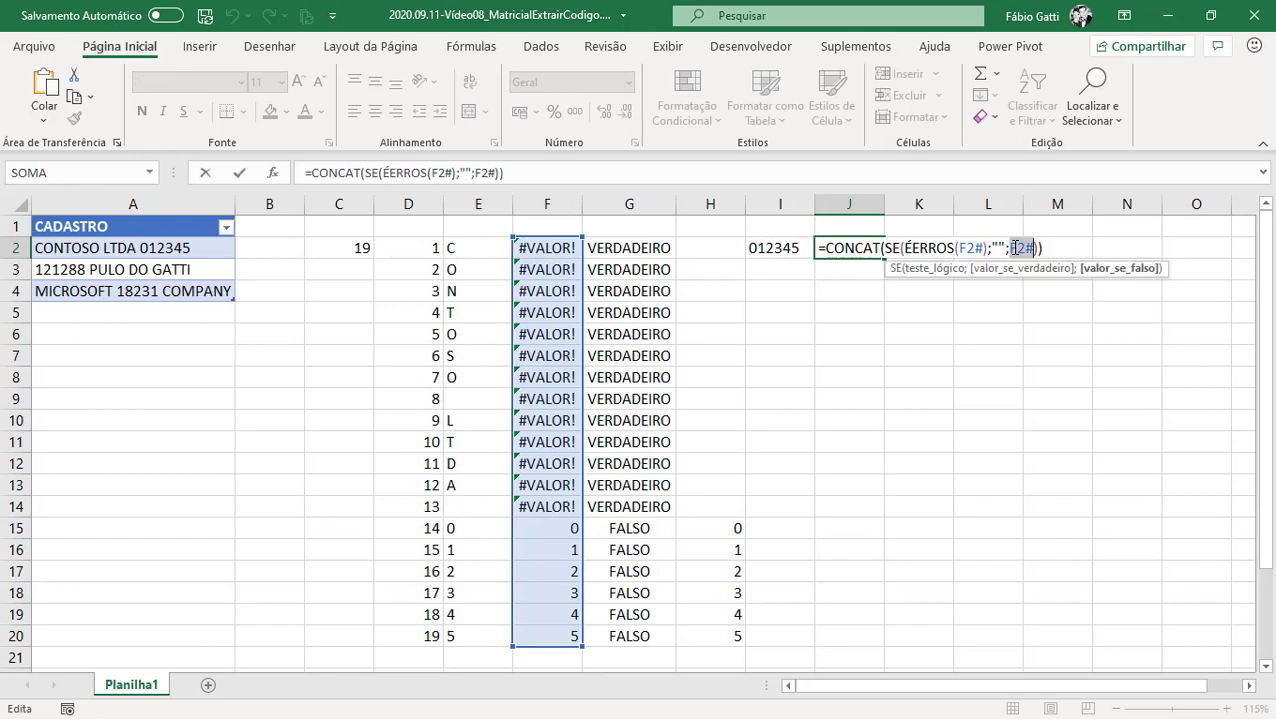
pyautogui.hotkey('ctrl', 'v')
pyautogui.doubleClick(970, 248)
pyautogui.hotkey('ctrl', 'v')
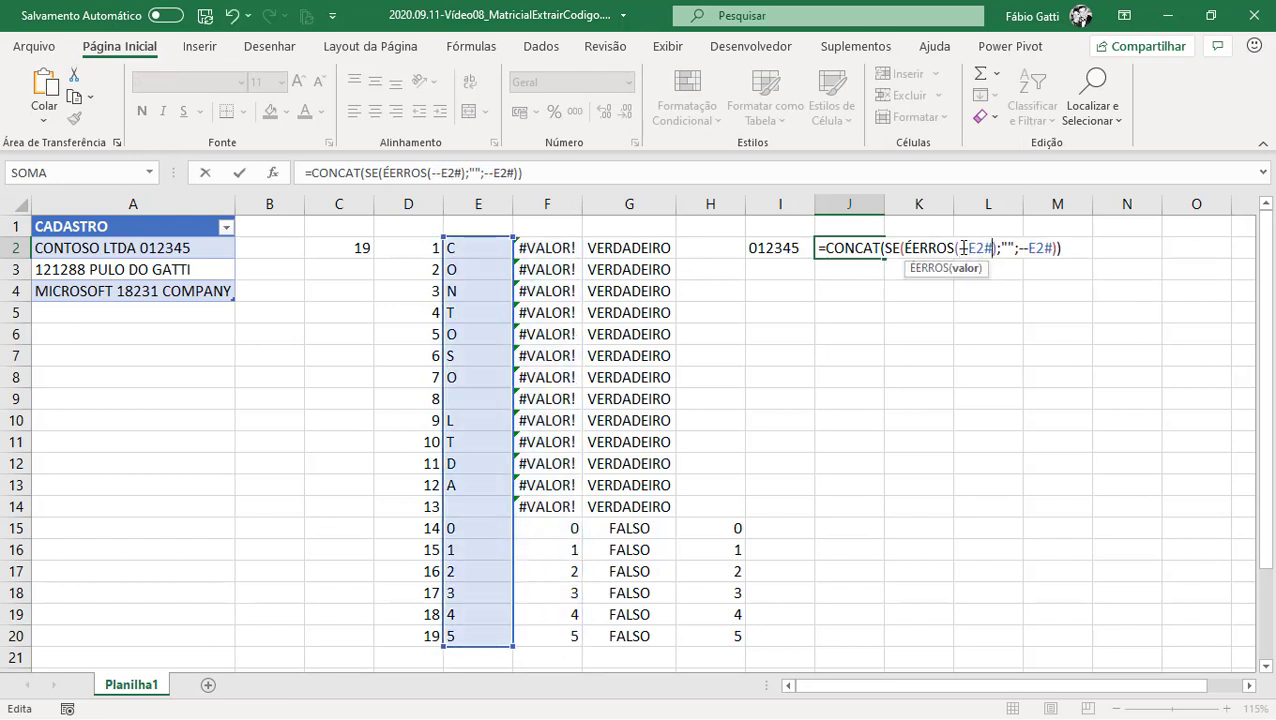
pyautogui.hotkey('ctrl', 'Return')
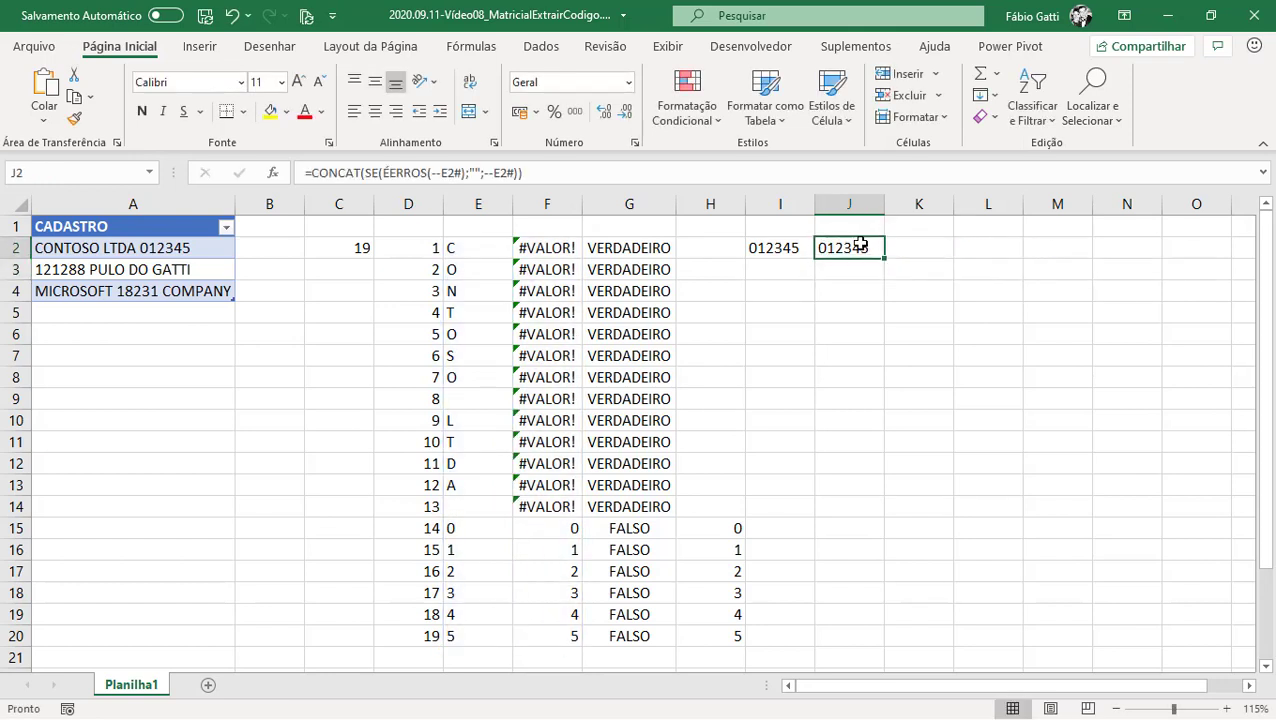
pyautogui.press('F2')
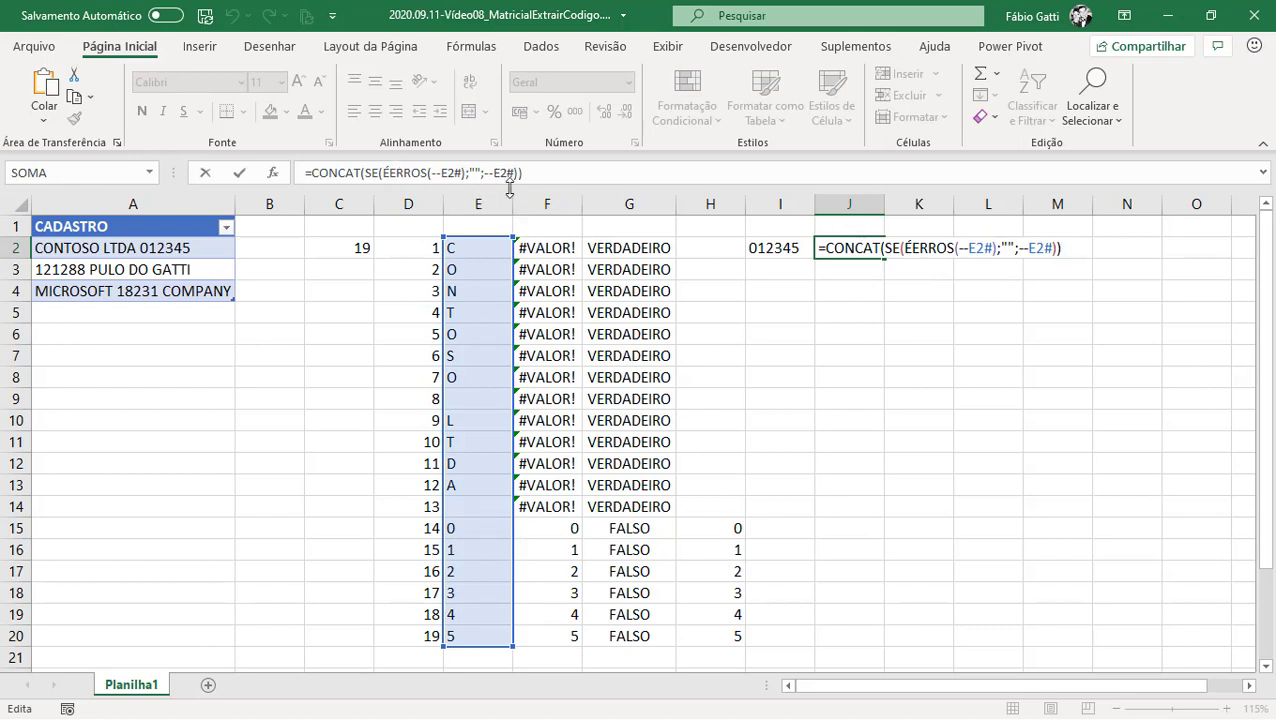
pyautogui.press('Escape')
pyautogui.click(490, 252)
pyautogui.press('F2')
pyautogui.click(456, 251)
pyautogui.hotkey('shift', 'End')
pyautogui.hotkey('ctrl', 'c')
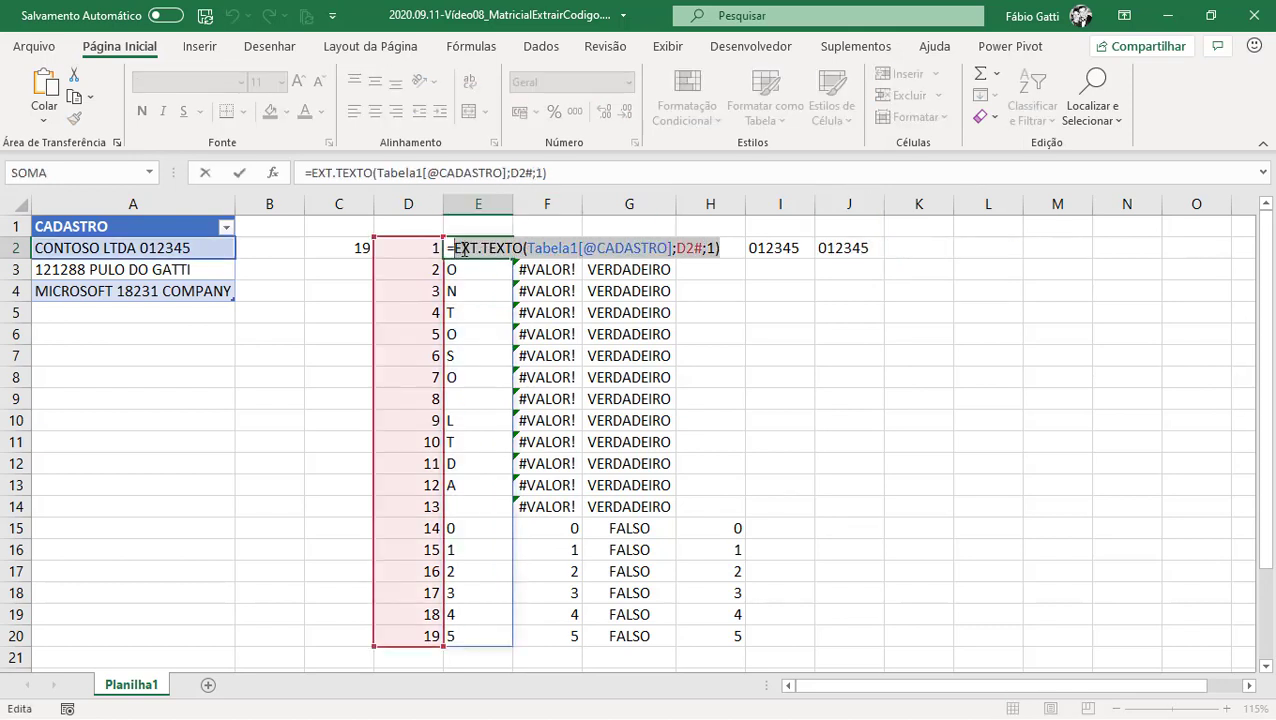
pyautogui.press('Escape')
pyautogui.click(830, 248)
pyautogui.press('F2')
pyautogui.doubleClick(1045, 248)
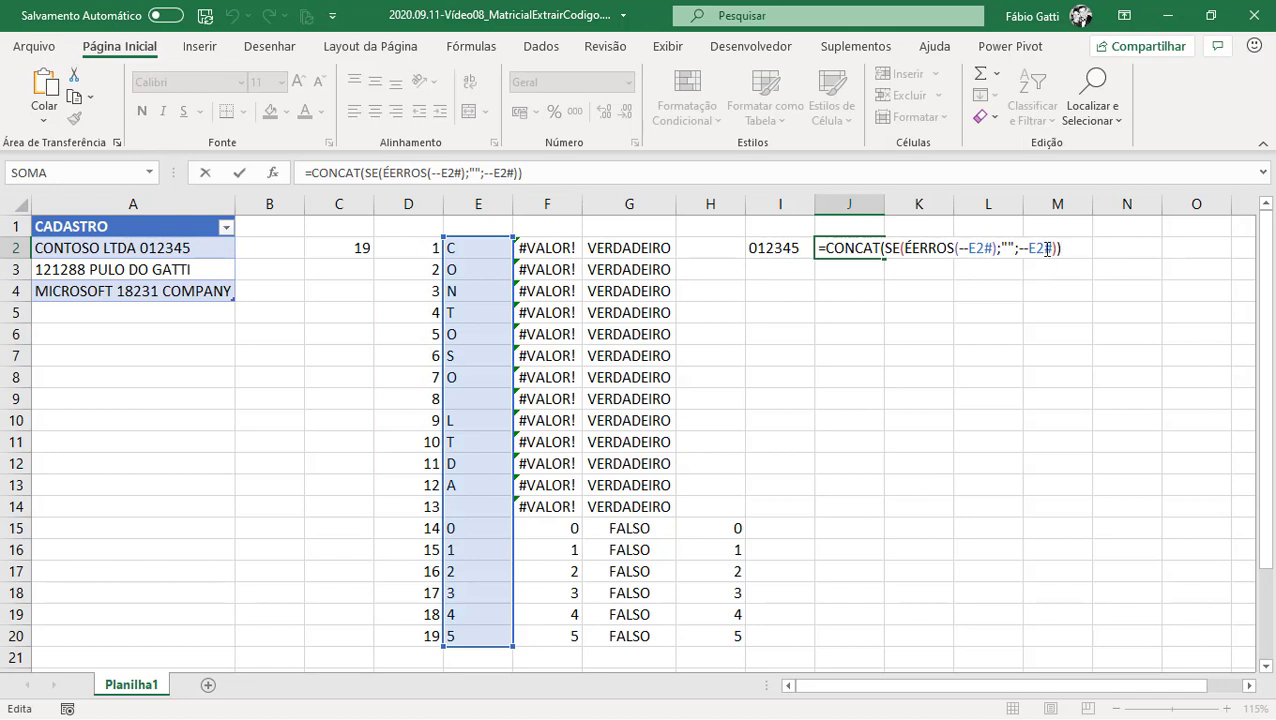
pyautogui.hotkey('ctrl', 'v')
pyautogui.doubleClick(982, 248)
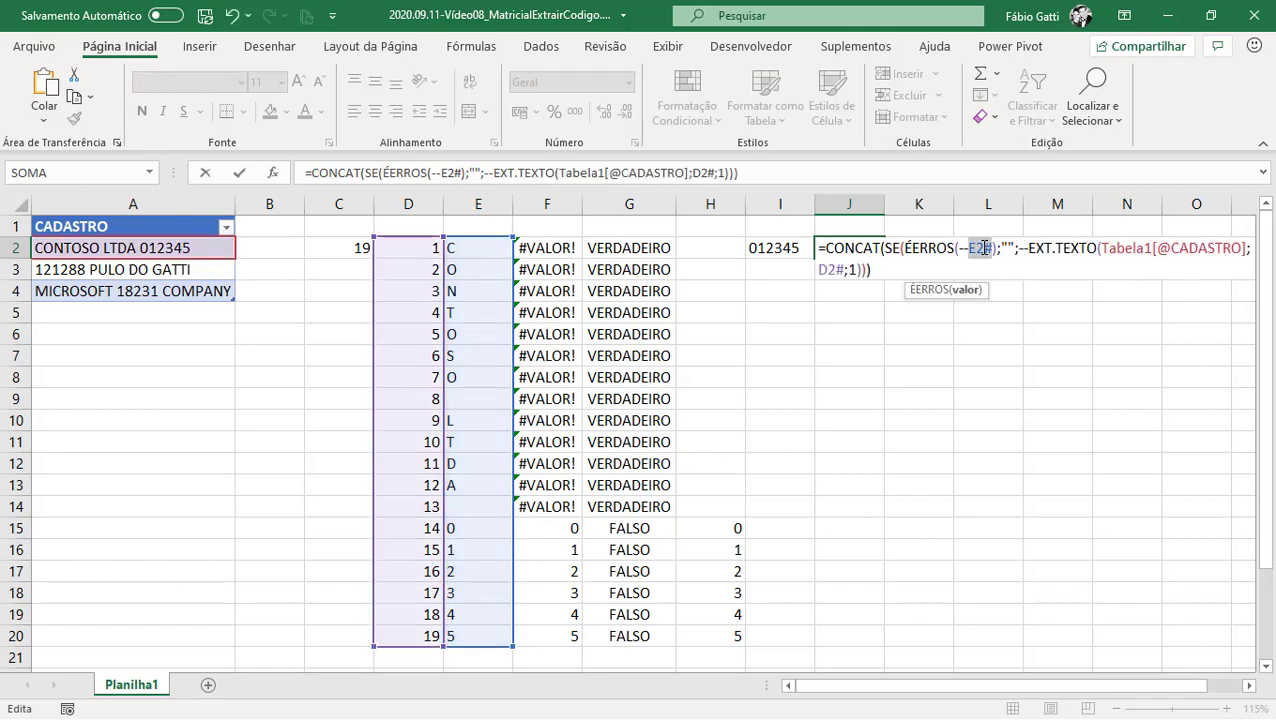
pyautogui.hotkey('ctrl', 'v')
pyautogui.hotkey('ctrl', 'Return')
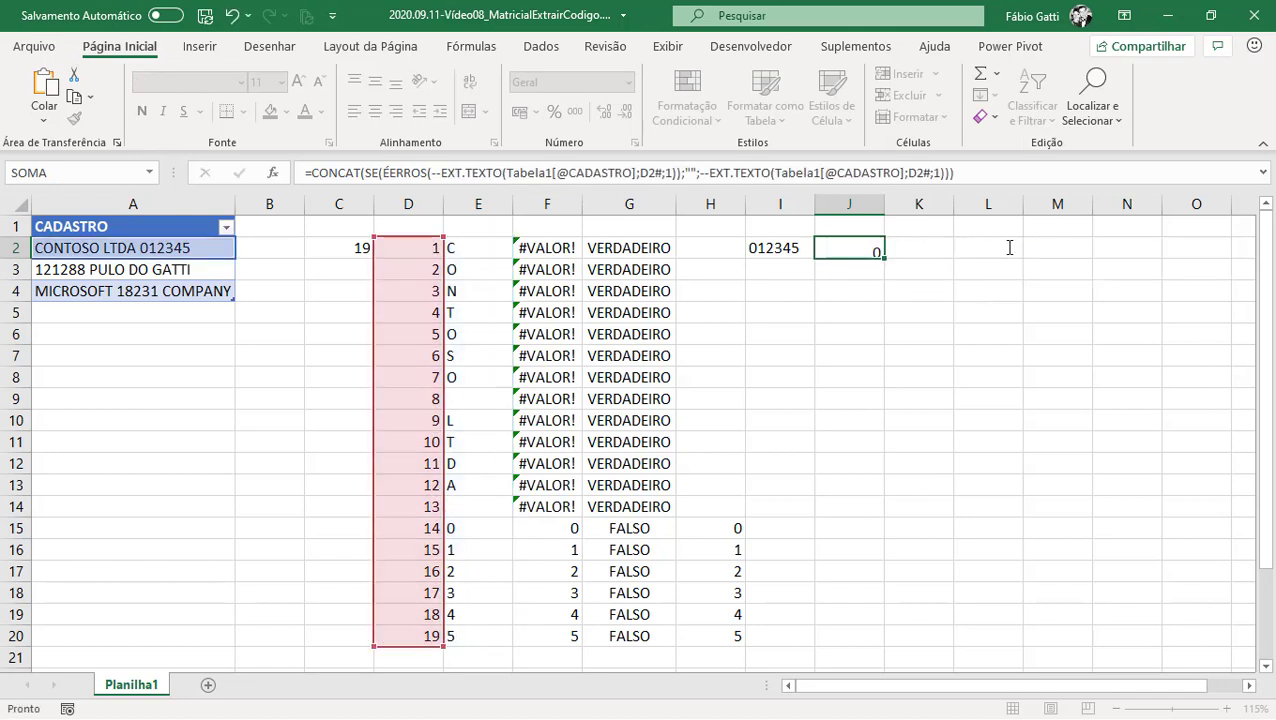
# Locate the two D2# references in J2's formula and copy the expression LIN(INDIRETO("1:"&C2)) from D2
pyautogui.press('F2')
pyautogui.doubleClick(1080, 270)
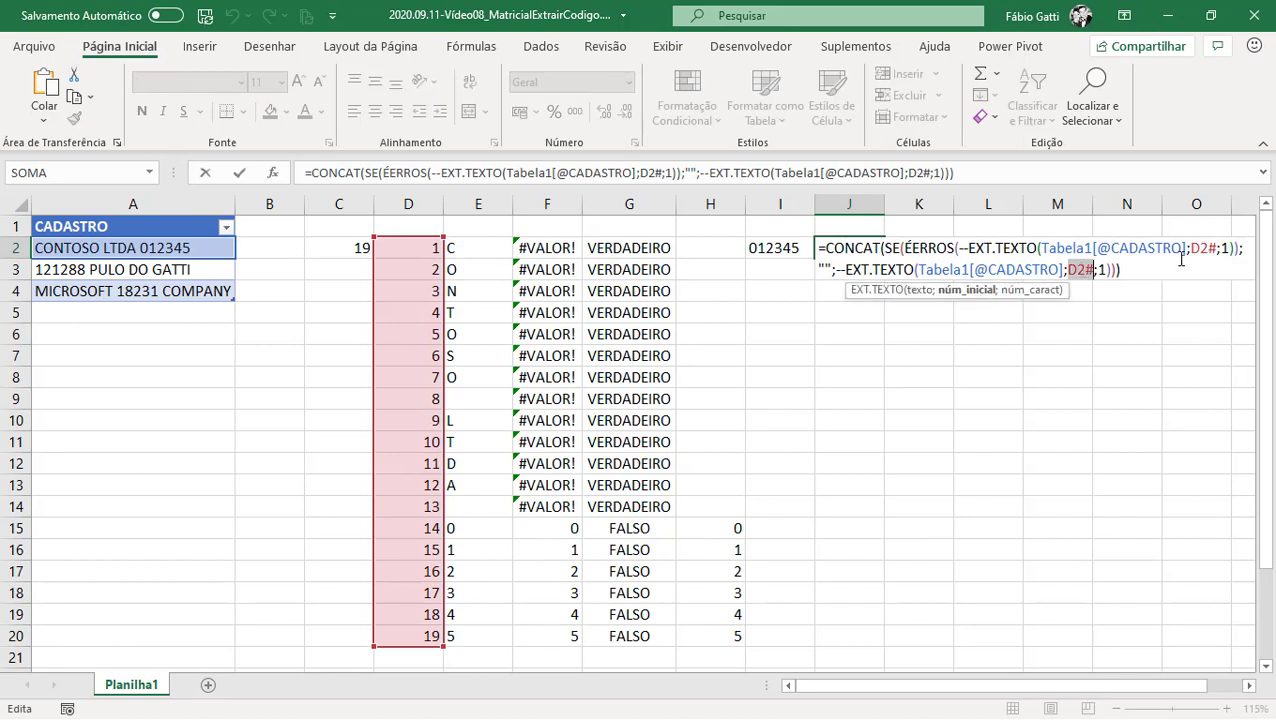
pyautogui.doubleClick(1203, 248)
pyautogui.press('Escape')
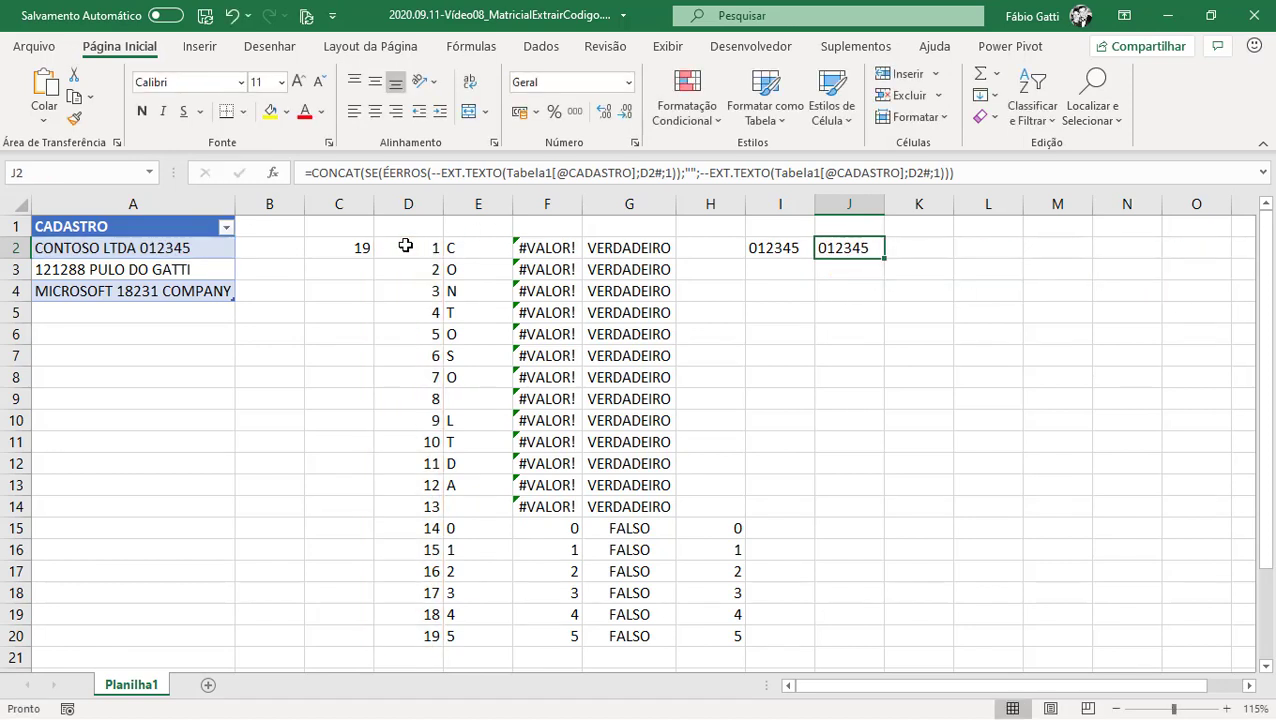
pyautogui.click(408, 247)
pyautogui.press('F2')
pyautogui.keyDown('shift'); pyautogui.click(387, 247); pyautogui.keyUp('shift')
pyautogui.hotkey('ctrl', 'c')
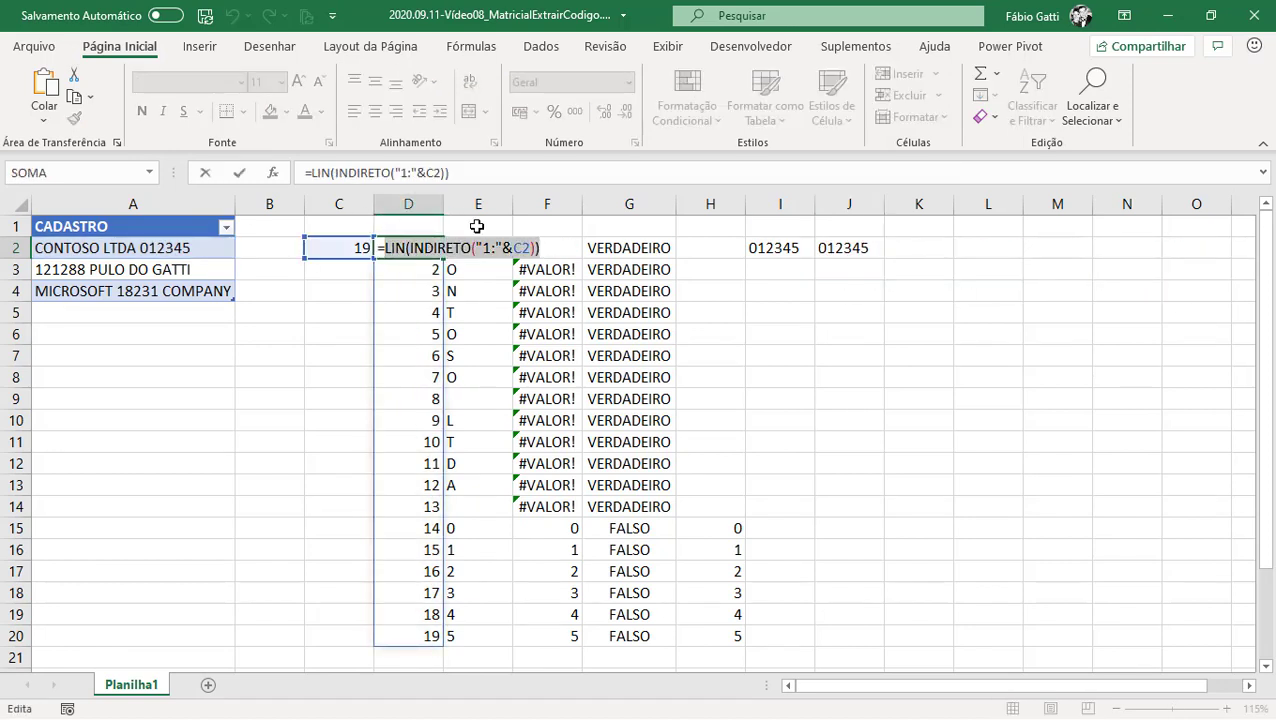
# Replace both D2# references in J2's formula with LIN(INDIRETO("1:"&C2))
pyautogui.press('Escape')
pyautogui.doubleClick(868, 247)
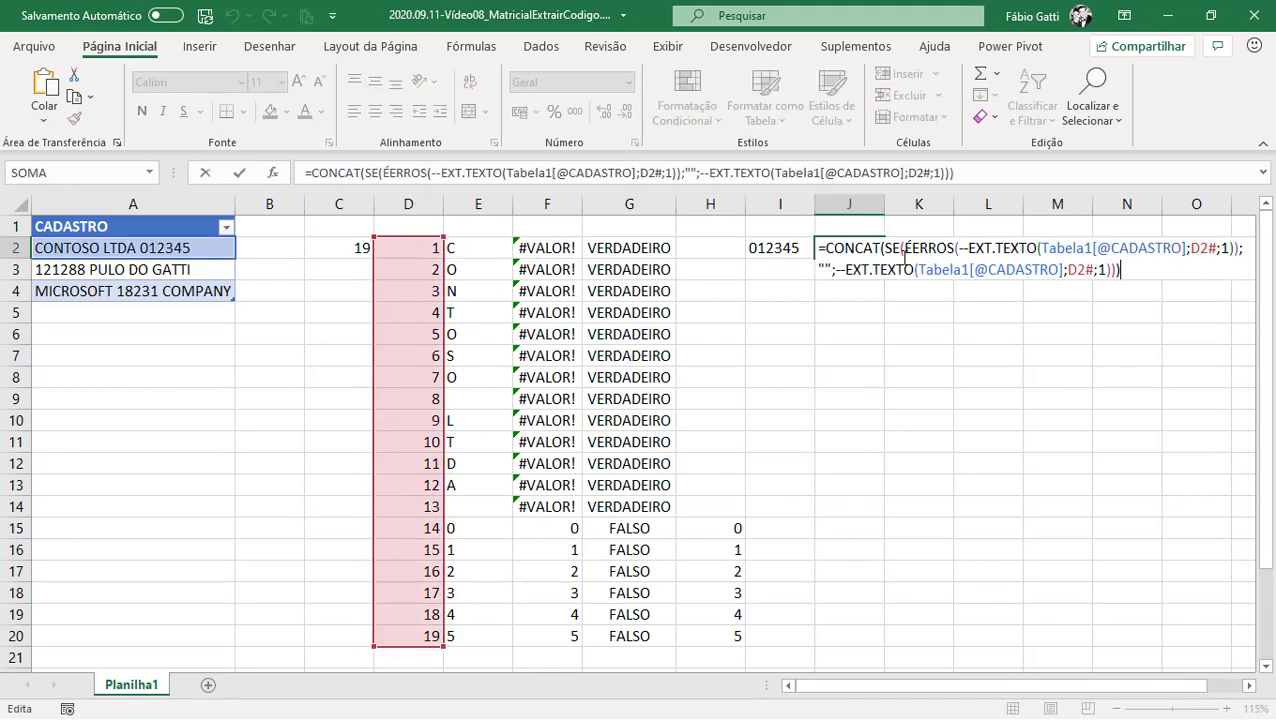
pyautogui.doubleClick(1080, 270)
pyautogui.hotkey('ctrl', 'v')
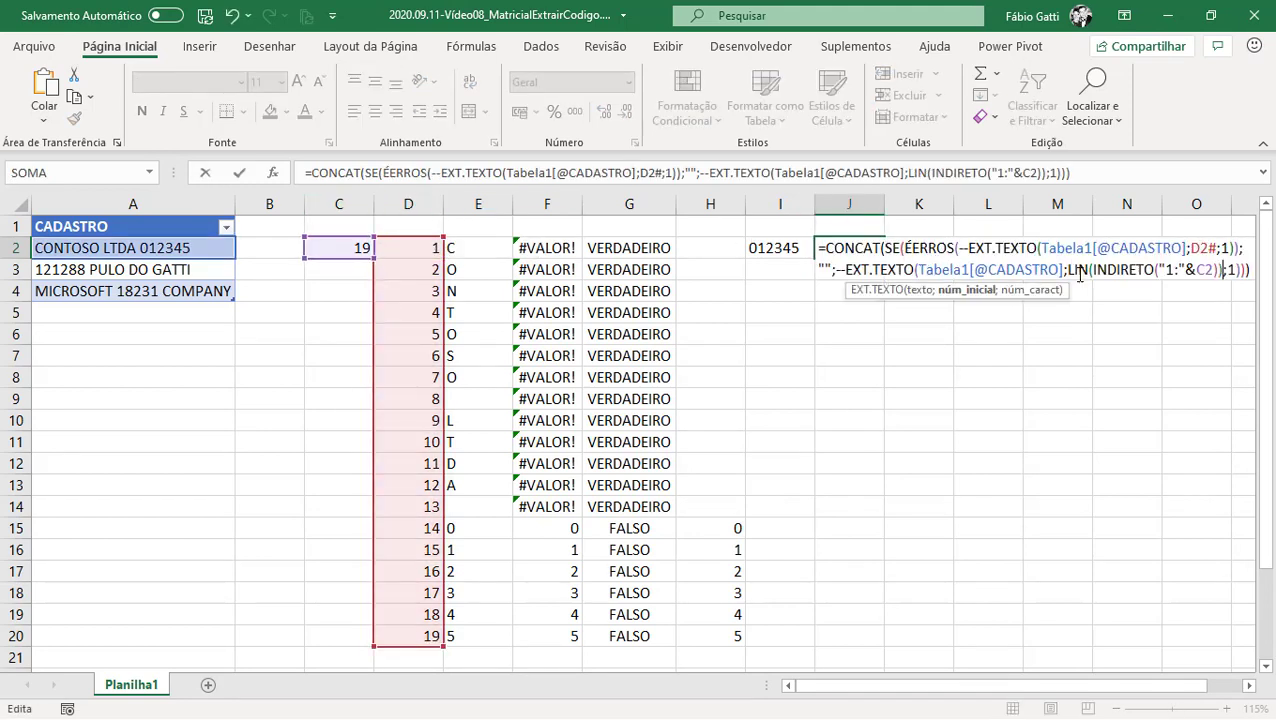
pyautogui.doubleClick(1200, 247)
pyautogui.hotkey('ctrl', 'v')
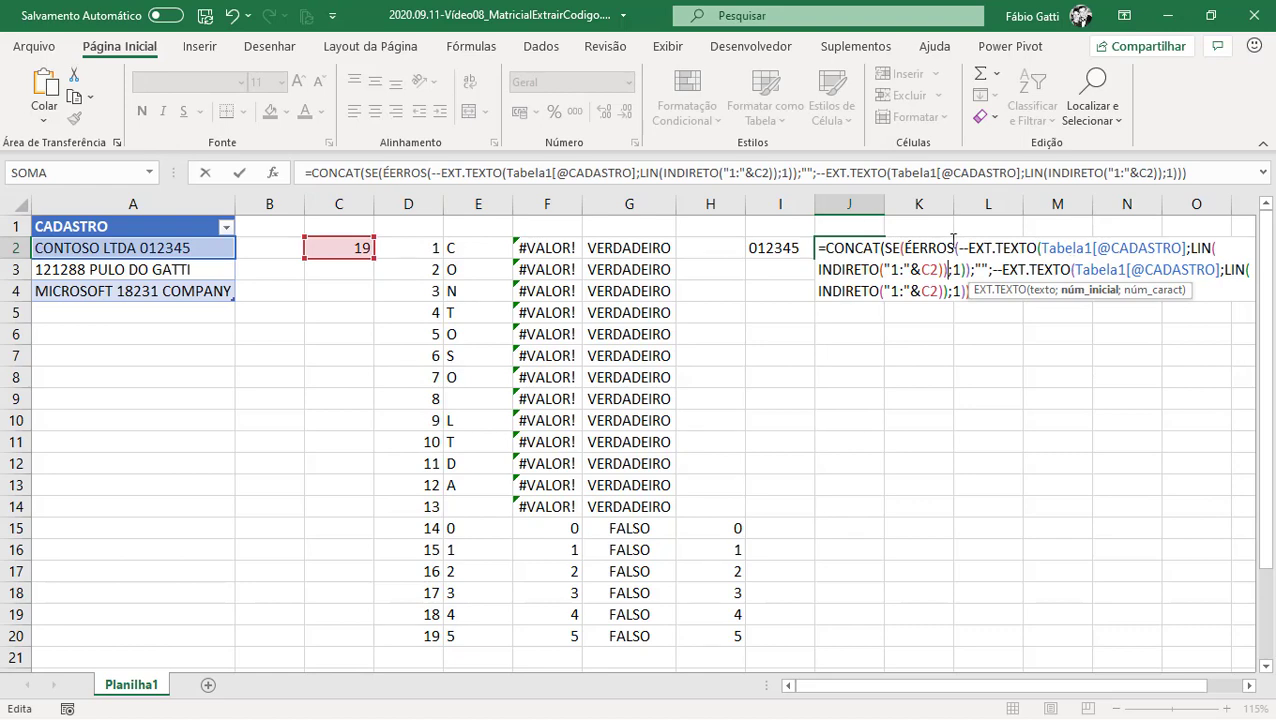
pyautogui.press('Return')
pyautogui.click(847, 231)
pyautogui.doubleClick(850, 247)
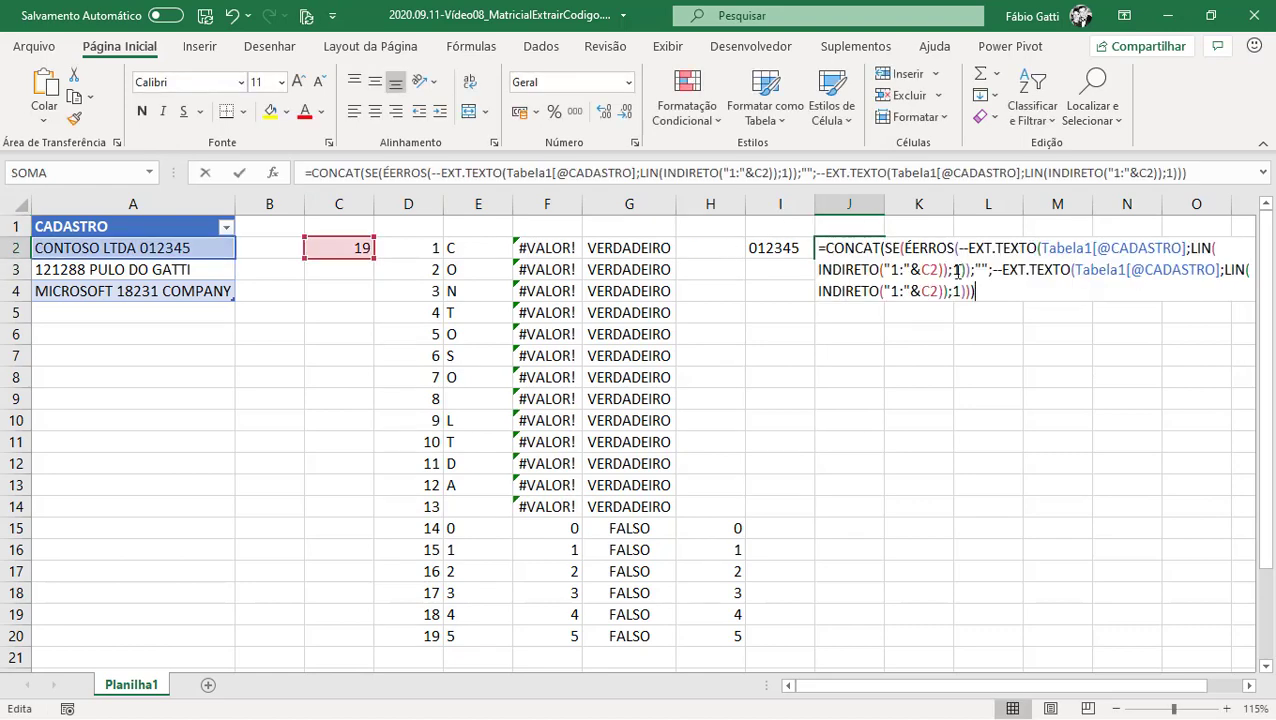
pyautogui.doubleClick(932, 292)
pyautogui.doubleClick(930, 273)
pyautogui.press('Escape')
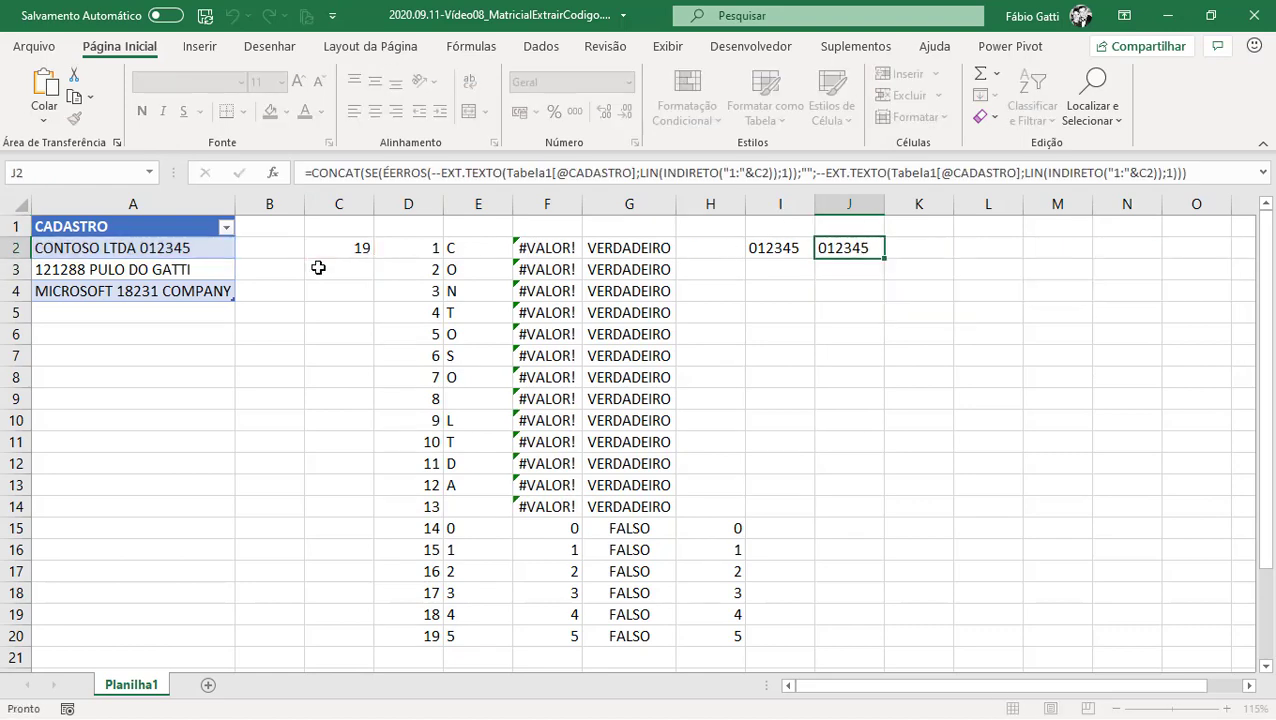
pyautogui.click(318, 269)
pyautogui.click(317, 249)
pyautogui.moveTo(315, 180); pyautogui.dragTo(605, 170)
pyautogui.hotkey('ctrl', 'c')
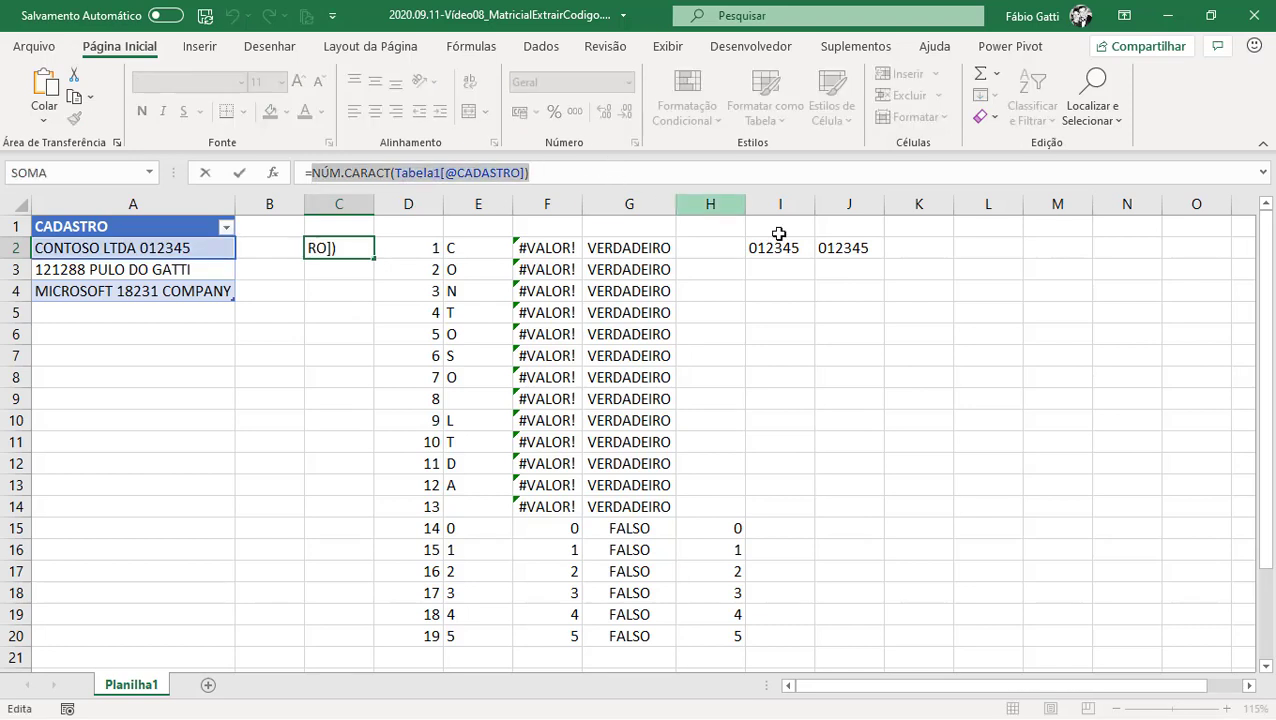
pyautogui.press('Escape')
pyautogui.click(846, 248)
pyautogui.press('F2')
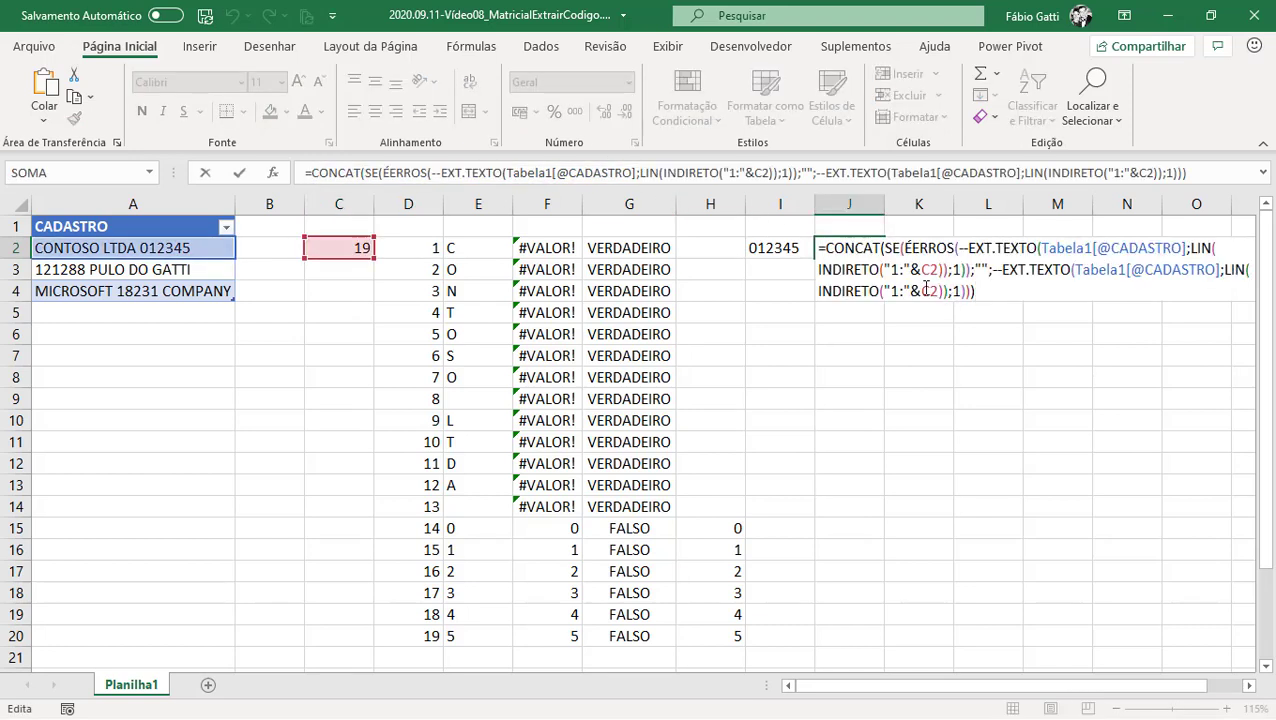
pyautogui.doubleClick(929, 291)
pyautogui.hotkey('ctrl', 'v')
pyautogui.doubleClick(928, 270)
pyautogui.hotkey('ctrl', 'v')
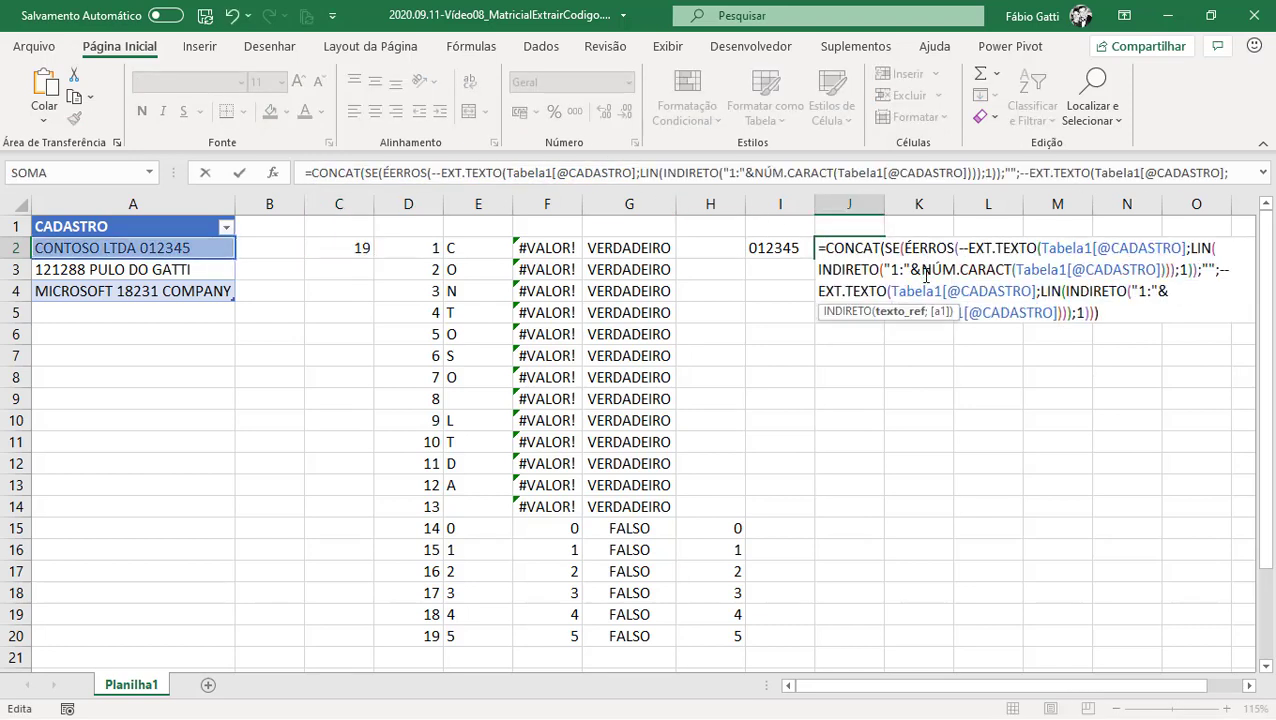
pyautogui.press('Return')
# Copy the complete nested formula text from J2 into B2 and fill it down the new table column
pyautogui.click(858, 245)
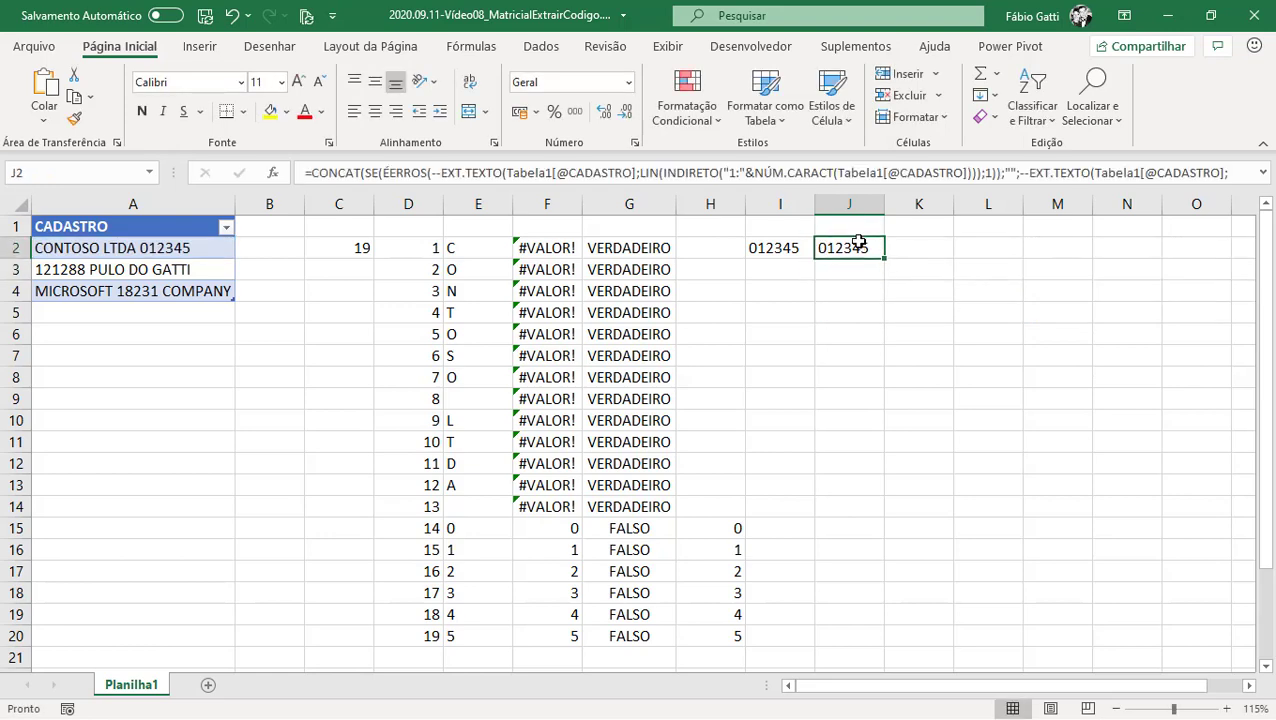
pyautogui.press('F2')
pyautogui.moveTo(1130, 310); pyautogui.dragTo(790, 240)
pyautogui.hotkey('ctrl', 'c')
pyautogui.press('Escape')
pyautogui.click(262, 248)
pyautogui.doubleClick(262, 248)
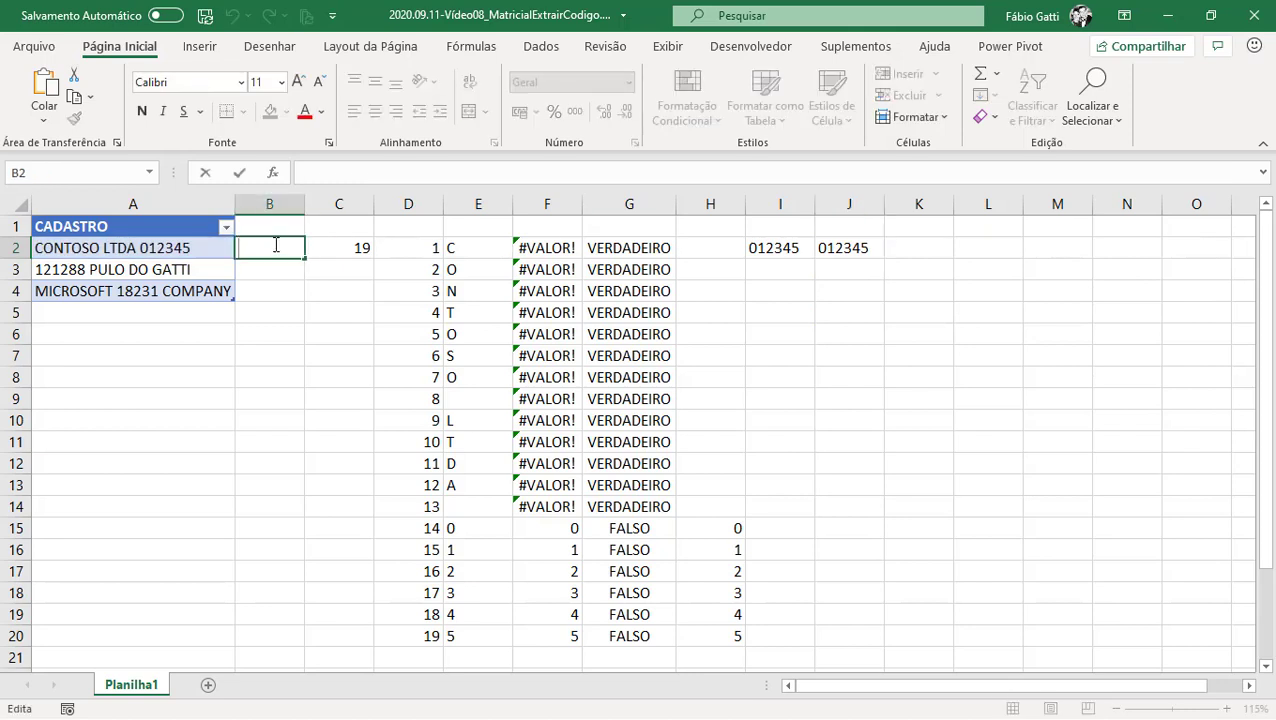
pyautogui.hotkey('ctrl', 'v')
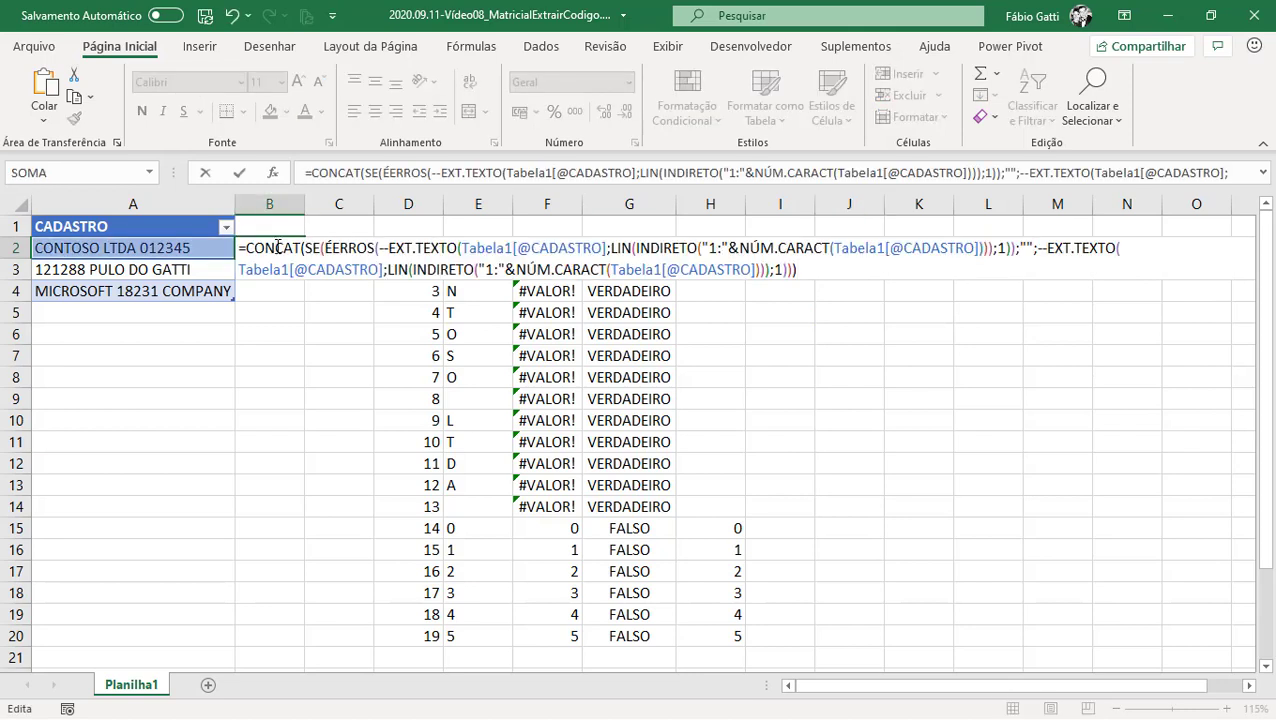
pyautogui.press('Return')
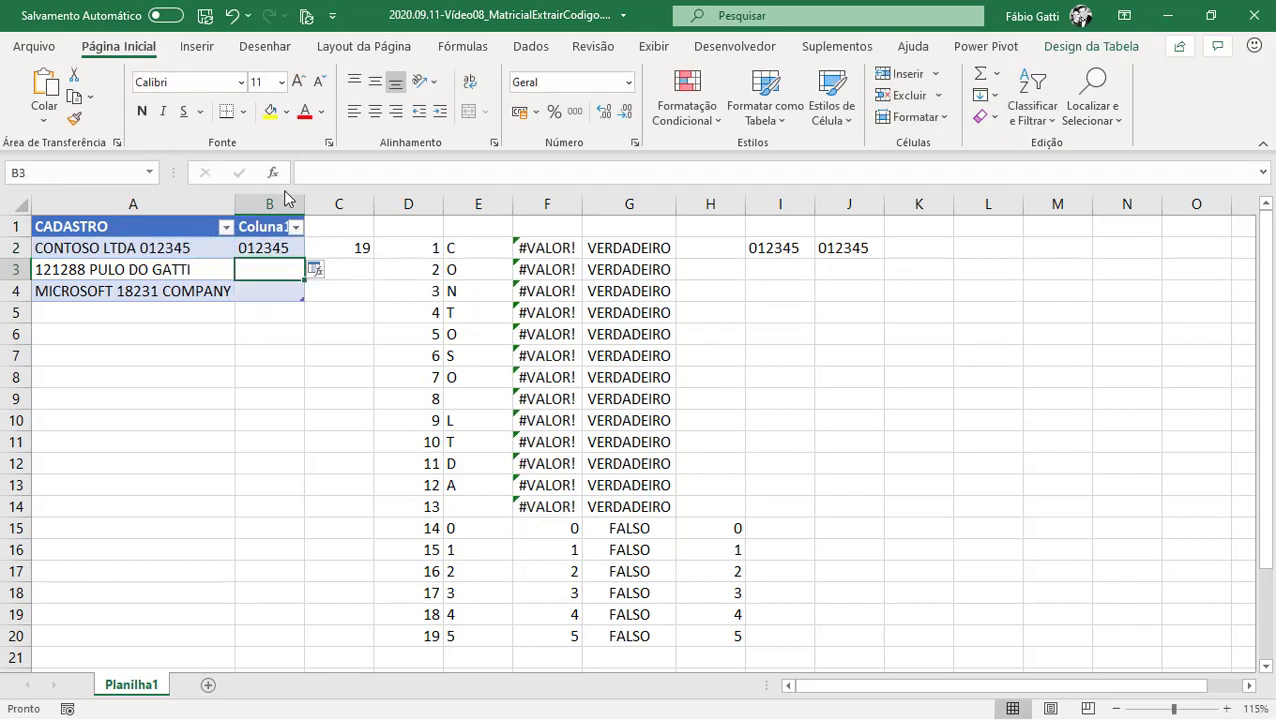
pyautogui.click(320, 271)
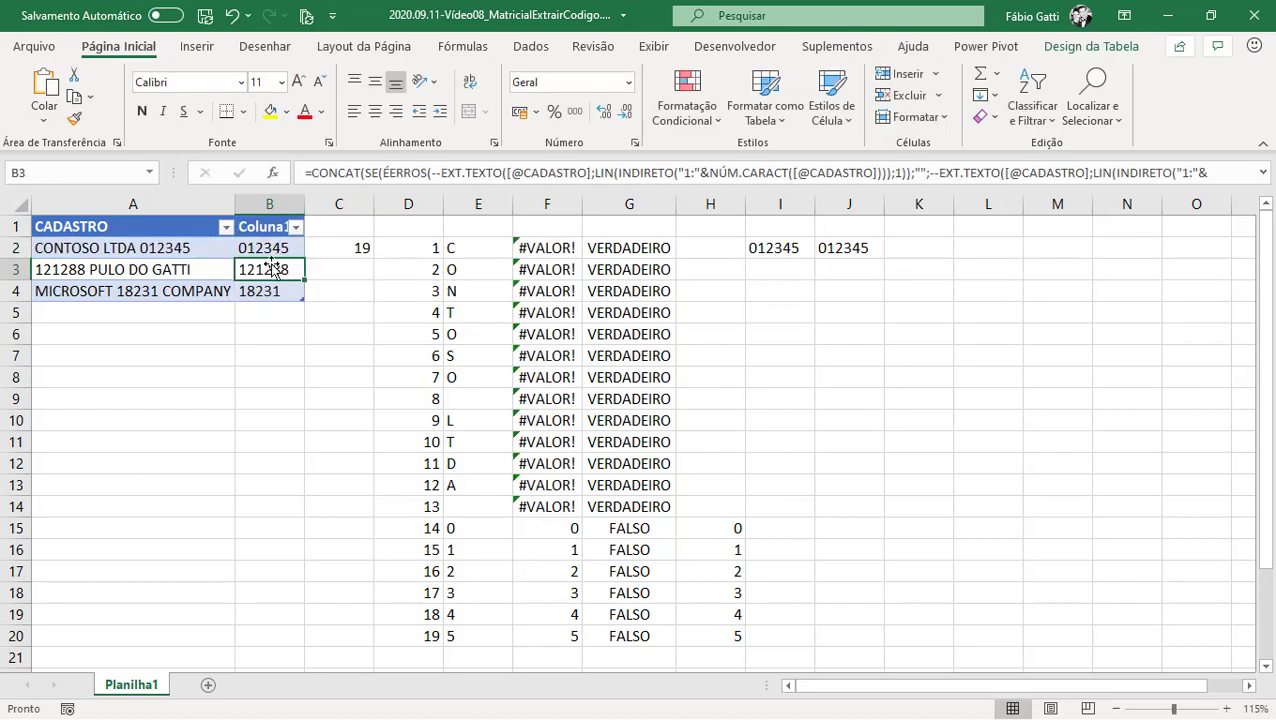
# Add the test entry "You 12345678 TuBi" in A5, directly below the table's last CADASTRO row
pyautogui.click(154, 315)
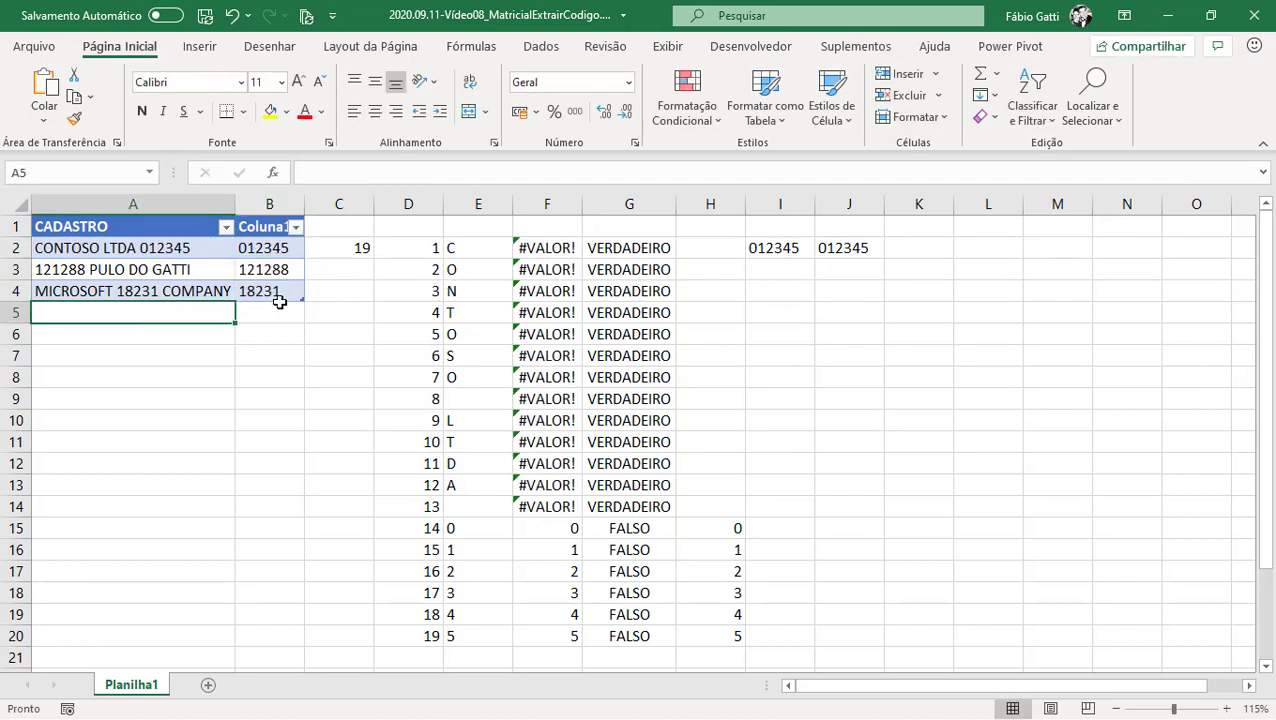
pyautogui.write('Yo')
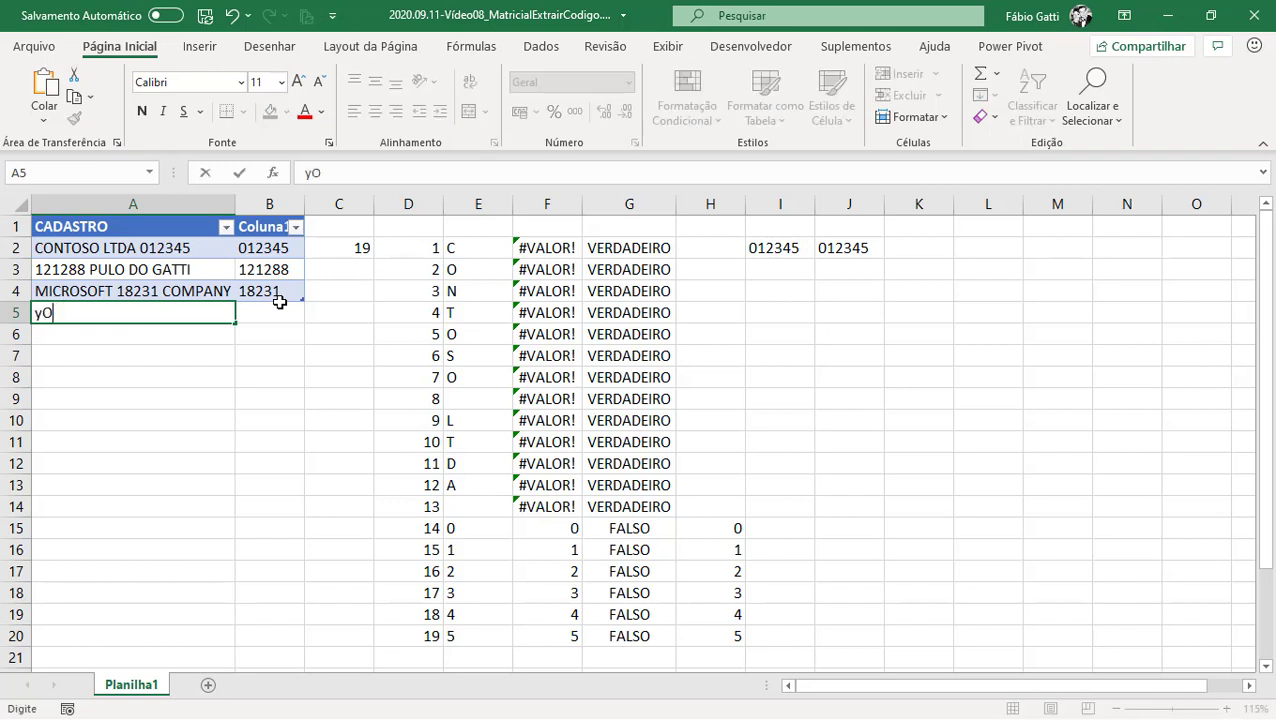
pyautogui.write('u 1234567')
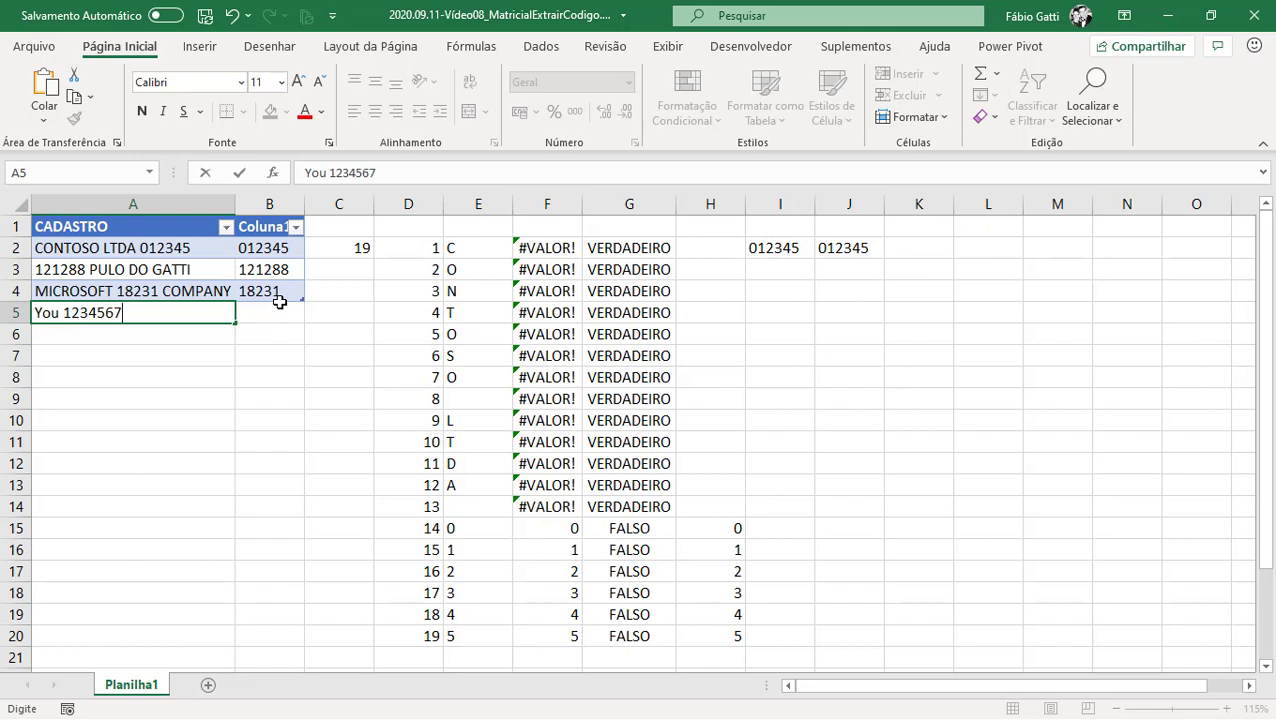
pyautogui.write('8 TuBi')
pyautogui.press('Return')
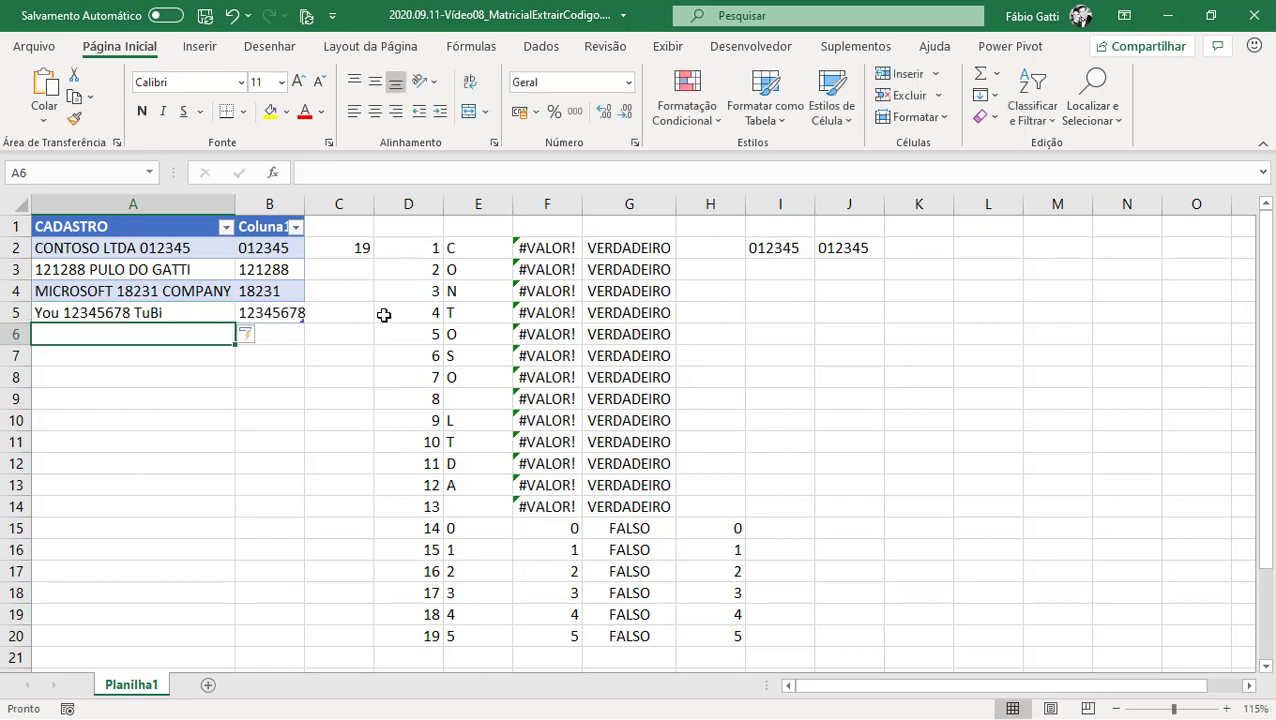
# Widen column B to fit its contents and select the extracted codes in B5 and B2 to check their formulas
pyautogui.click(316, 197)
pyautogui.click(250, 313)
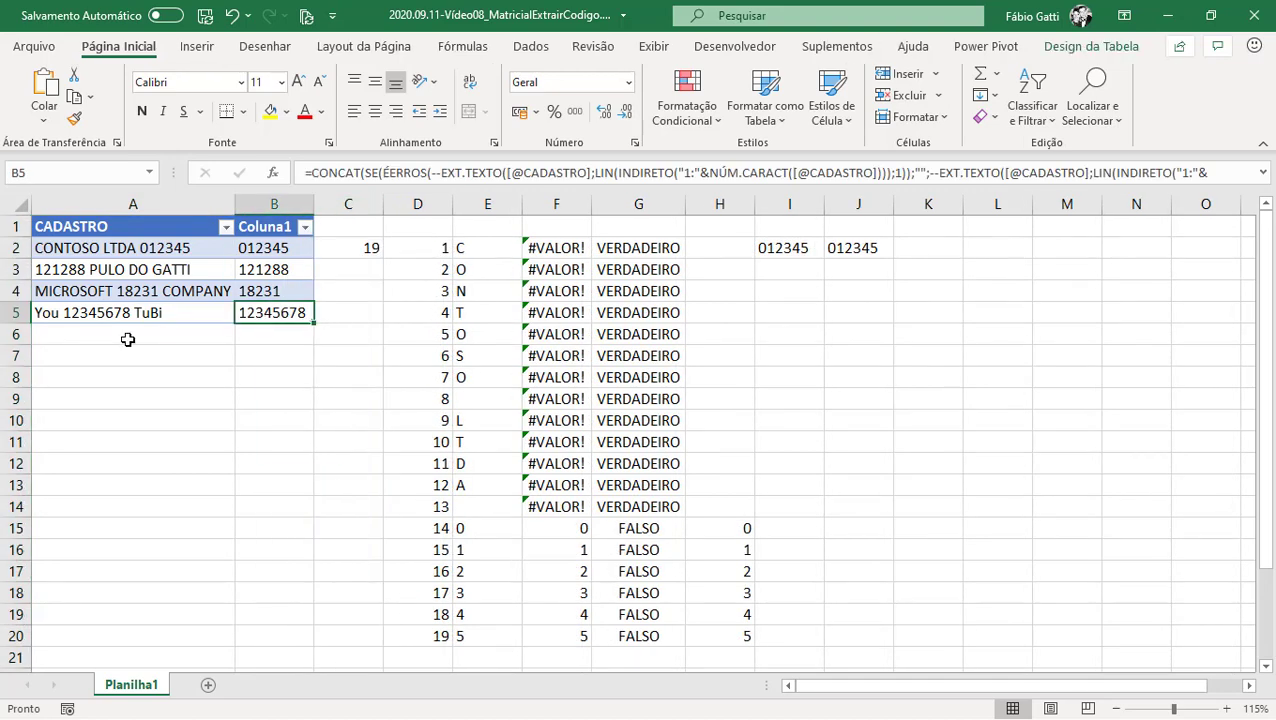
pyautogui.click(302, 242)
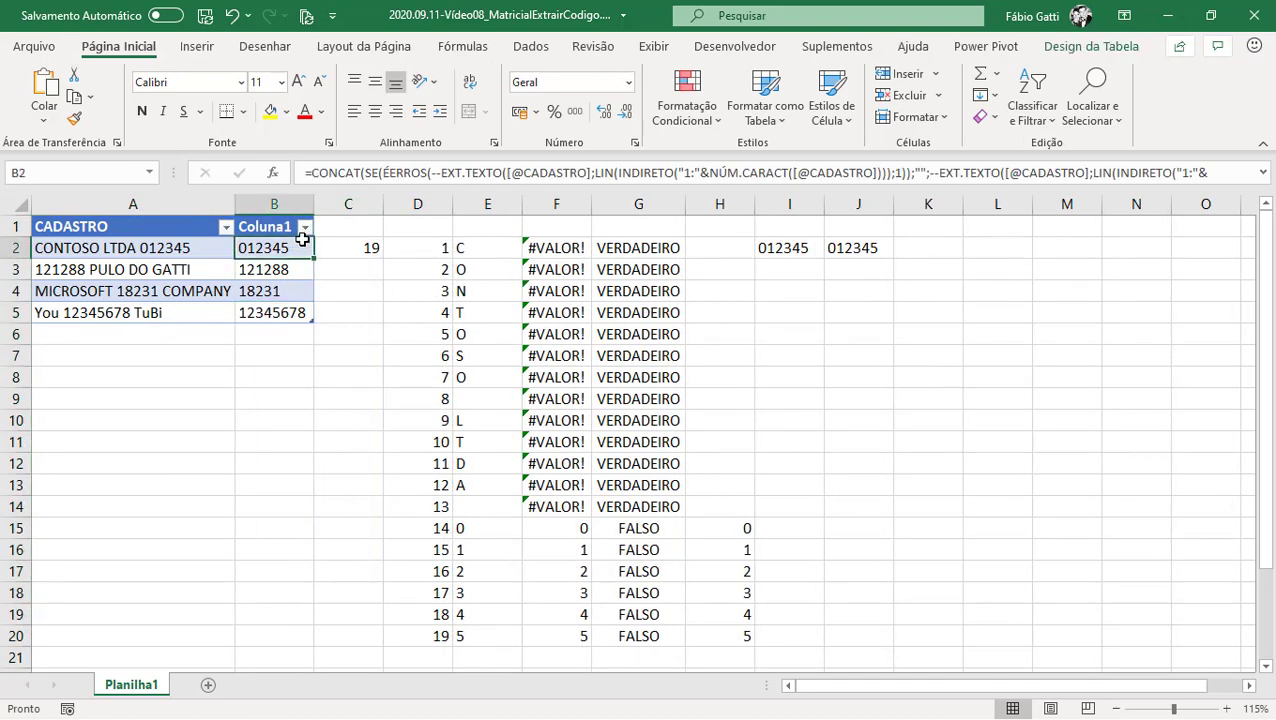